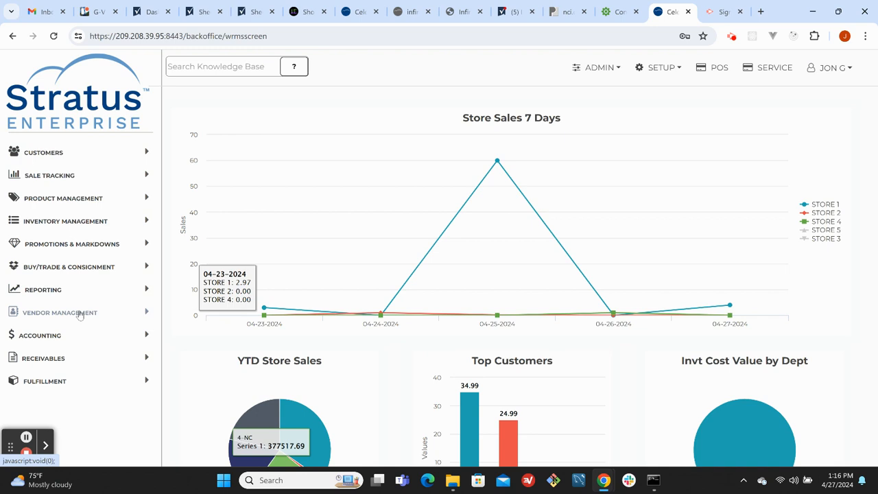
# - Open the purchase orders list from vendor management
pyautogui.click(81, 314)
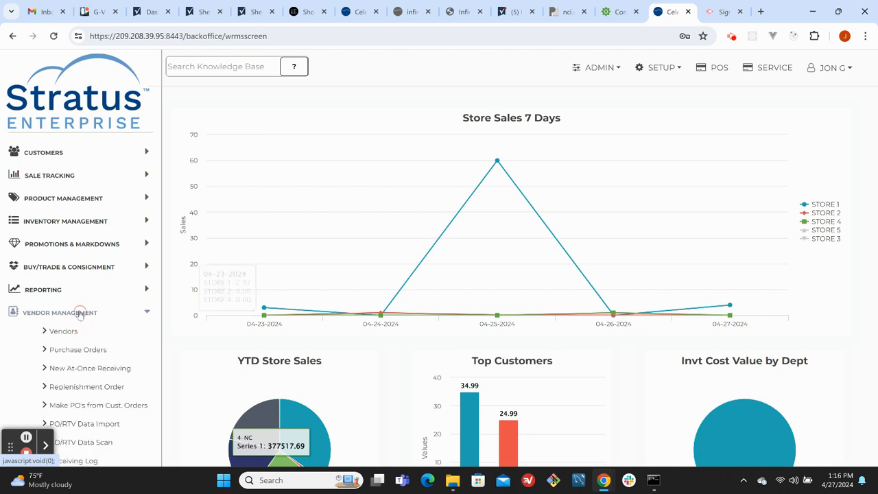
pyautogui.click(78, 351)
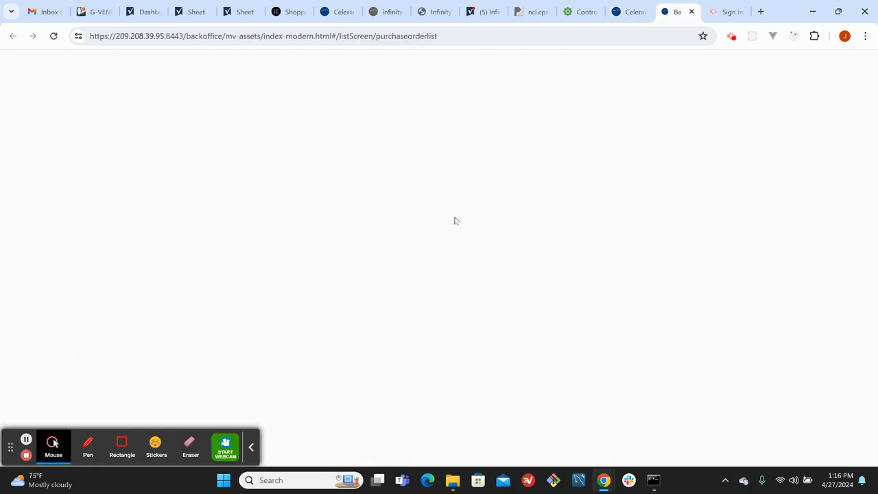
pyautogui.click(251, 453)
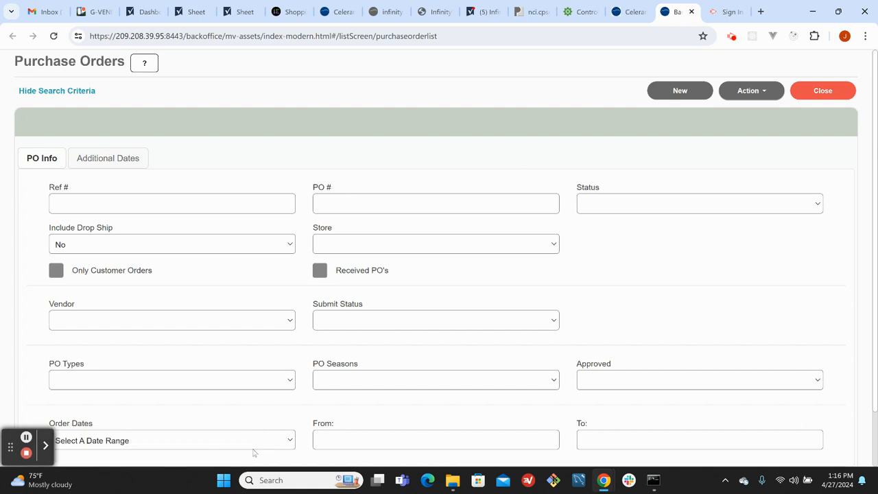
# - Examine the purchase order search criteria, including the options offered by the Status filter
pyautogui.click(671, 260)
pyautogui.scroll(-1, 670, 260)
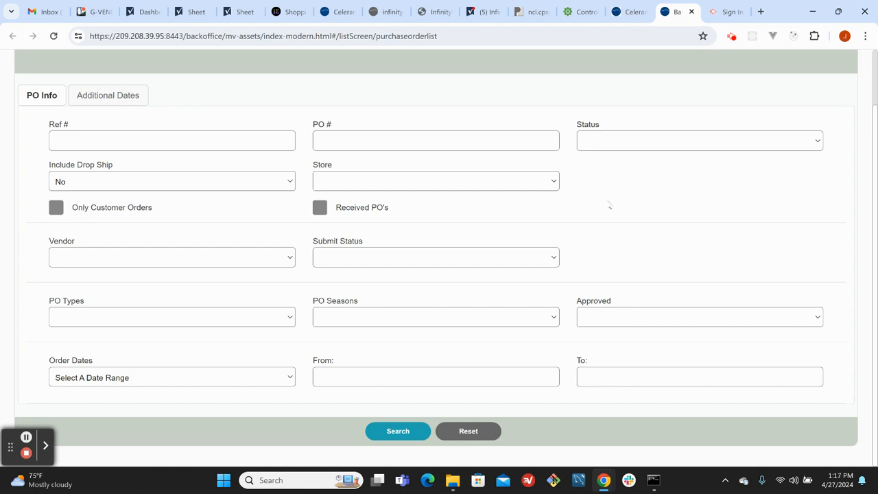
pyautogui.click(618, 140)
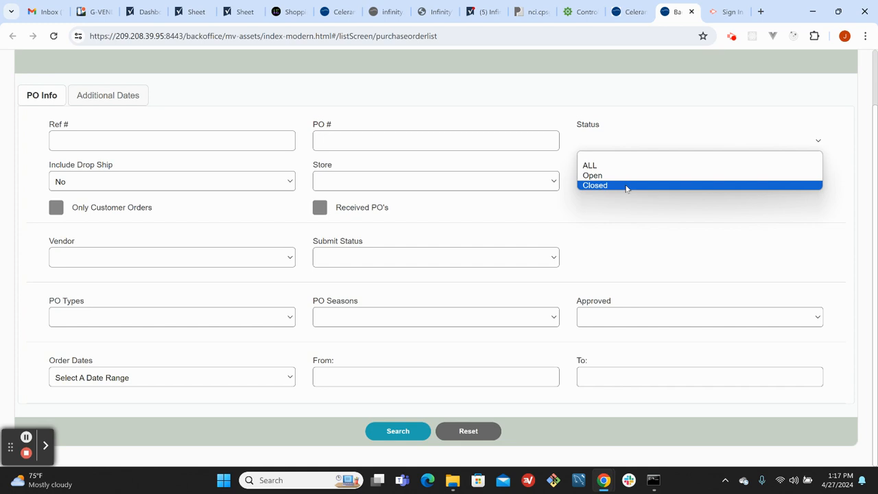
pyautogui.click(607, 221)
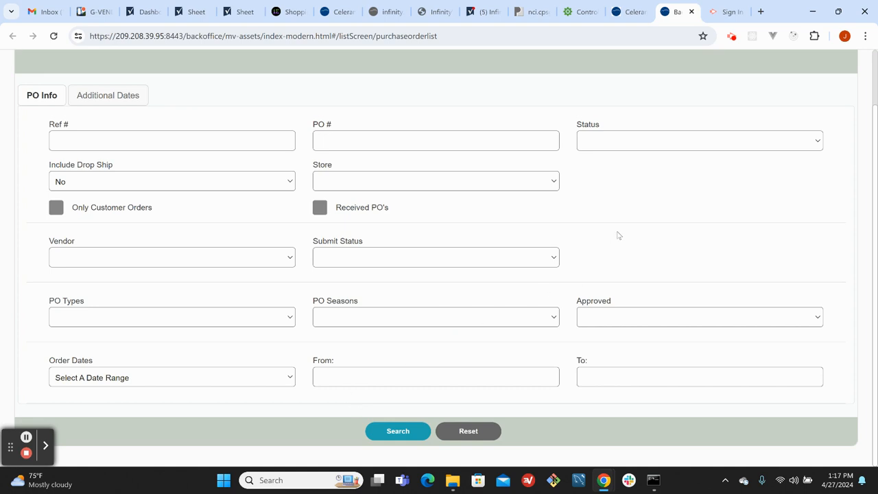
pyautogui.scroll(1, 616, 235)
pyautogui.scroll(1, 615, 236)
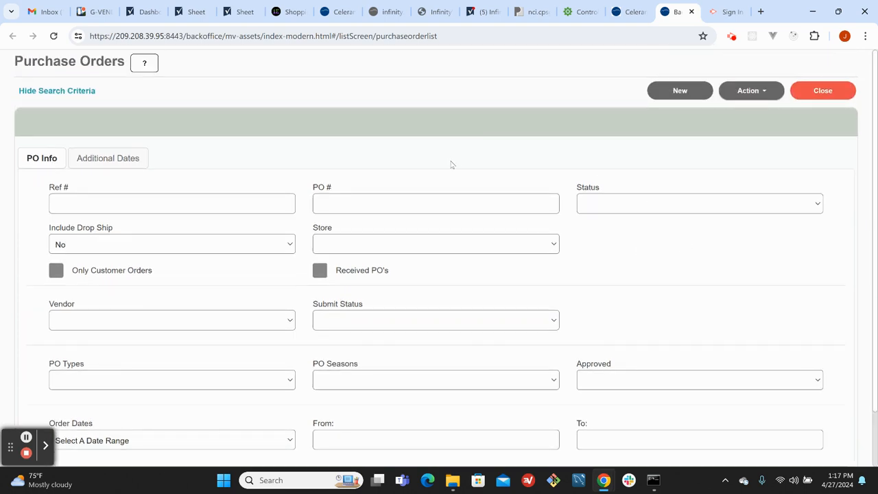
# - Start a new purchase order and add stores 2 - INDEPENDENCE, 3 - SOUTH BLVD, 4 - UNIVERSITY and 5 - MOREHEAD to it
pyautogui.click(680, 94)
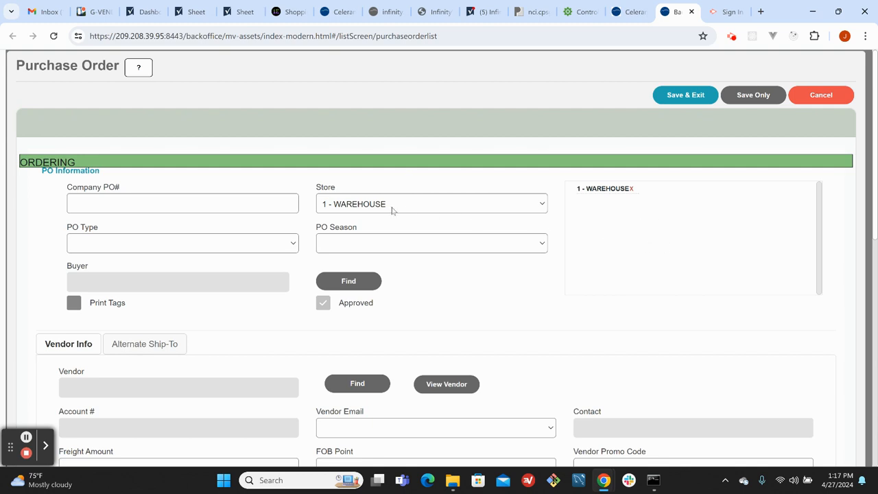
pyautogui.click(410, 207)
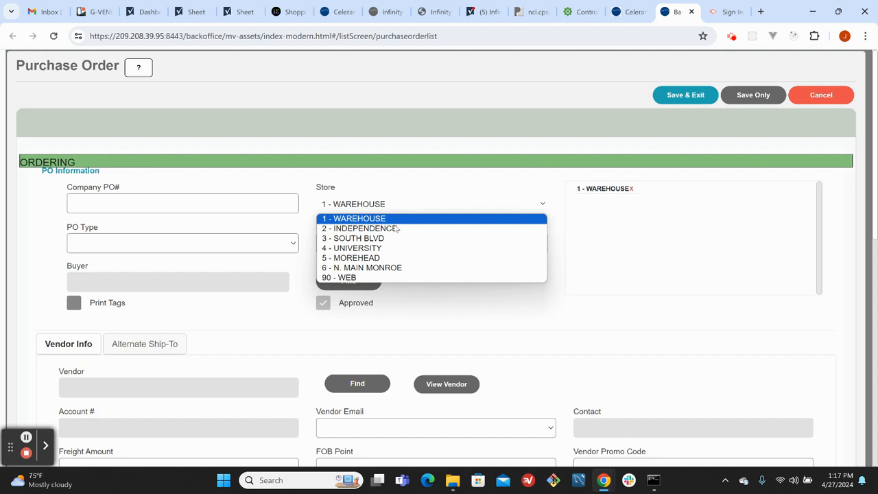
pyautogui.click(394, 228)
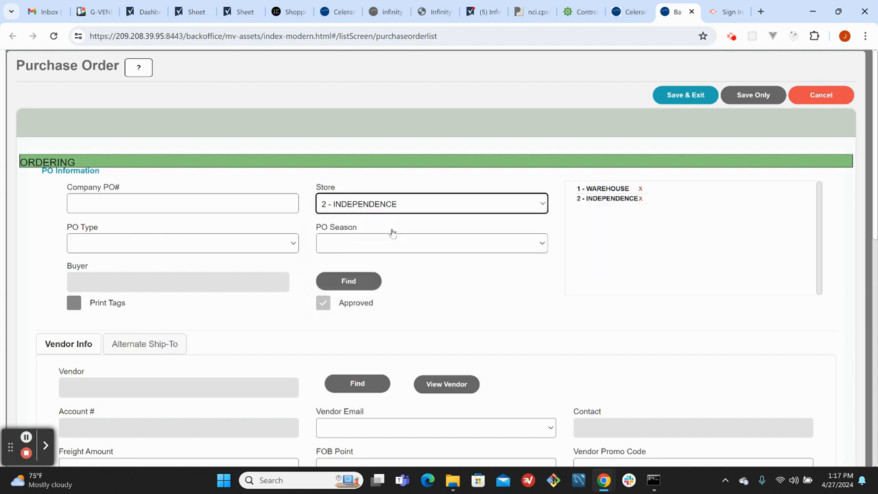
pyautogui.click(446, 207)
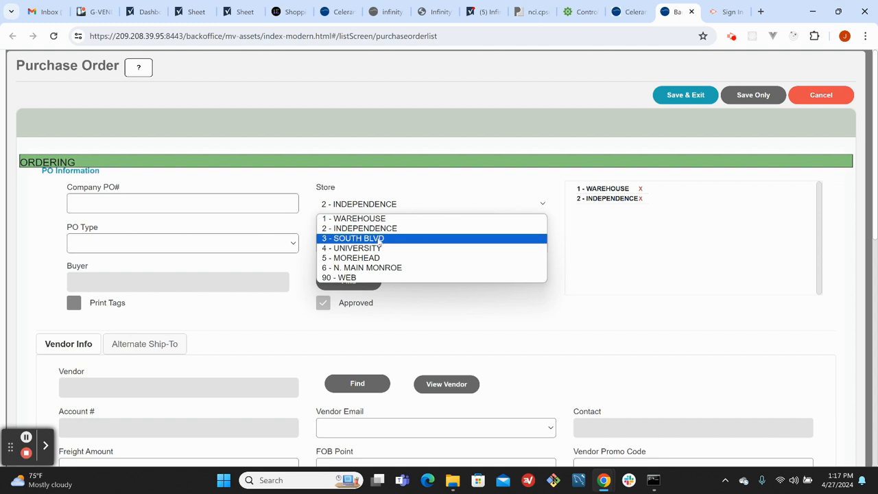
pyautogui.click(380, 238)
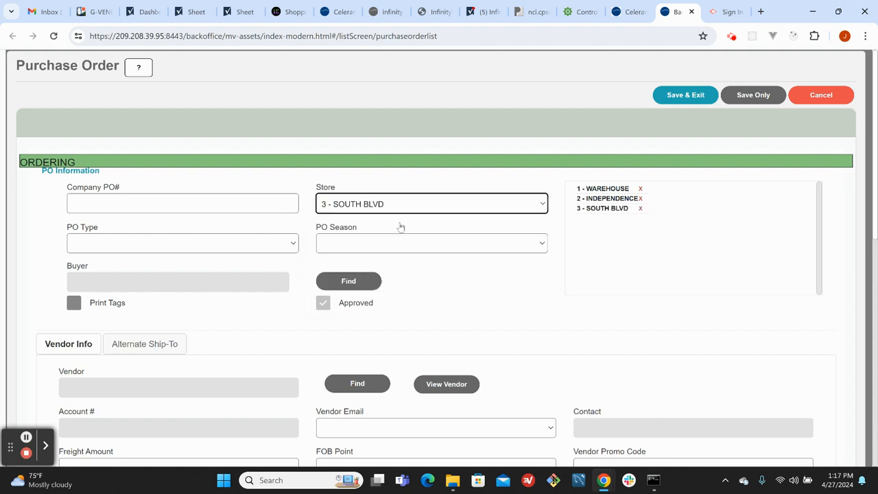
pyautogui.click(418, 204)
pyautogui.click(380, 248)
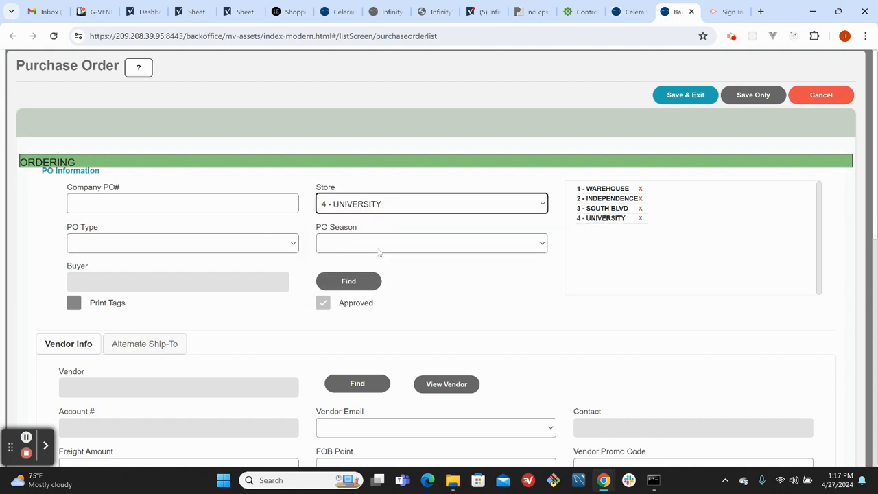
pyautogui.click(420, 206)
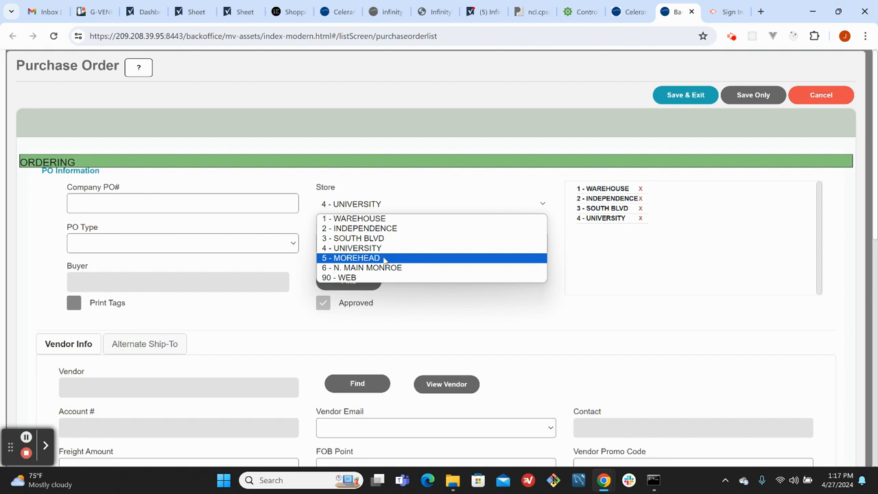
pyautogui.click(385, 257)
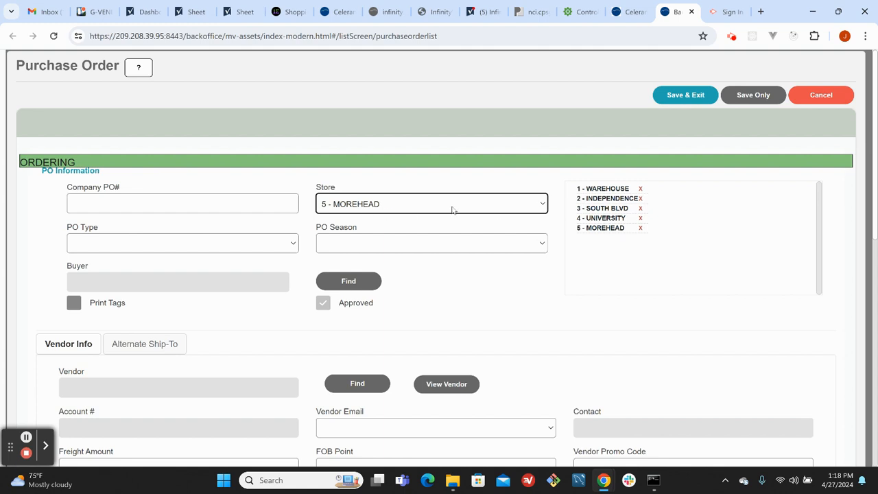
# - Remove store 4 - UNIVERSITY from the purchase order's store list and add it again
pyautogui.click(640, 218)
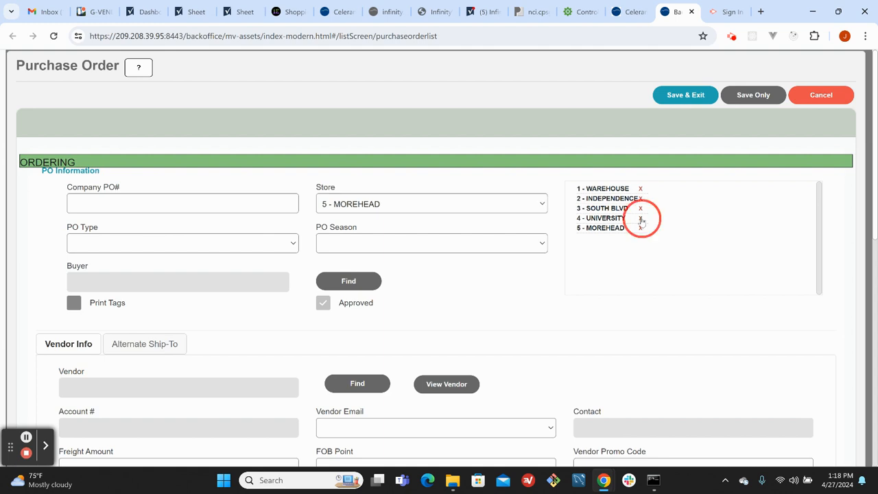
pyautogui.click(431, 207)
pyautogui.click(403, 248)
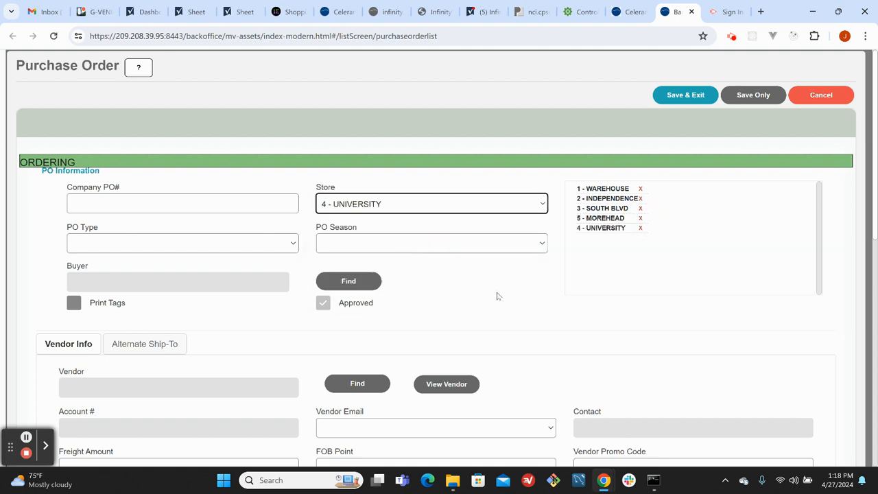
pyautogui.click(498, 292)
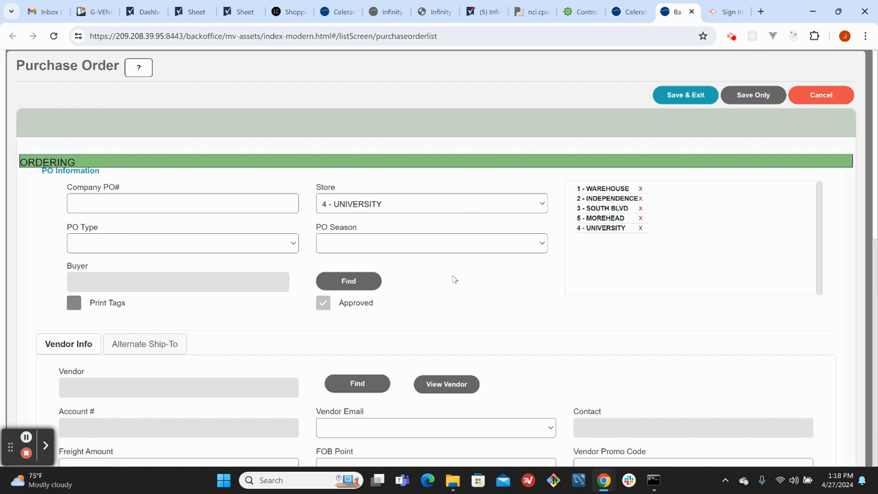
# - Open the buyer lookup and fill its First Name filter with the buyer's first name enclosed in asterisk wildcards
pyautogui.scroll(-1, 454, 274)
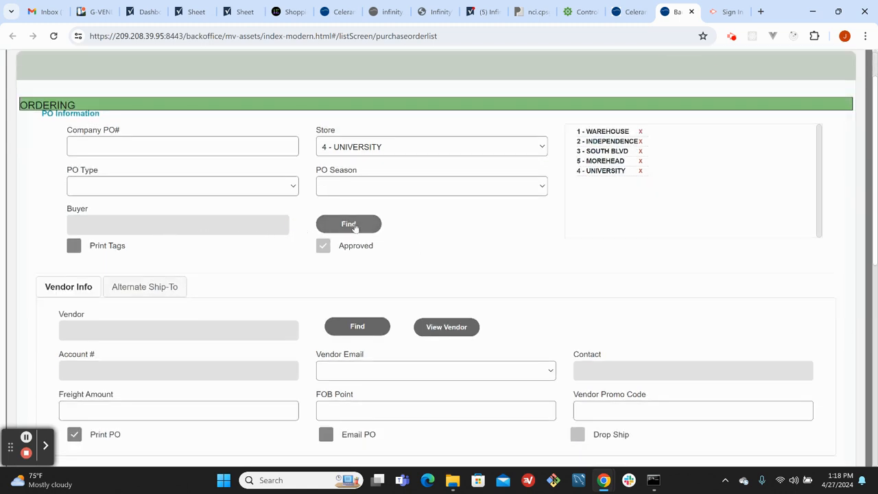
pyautogui.click(351, 225)
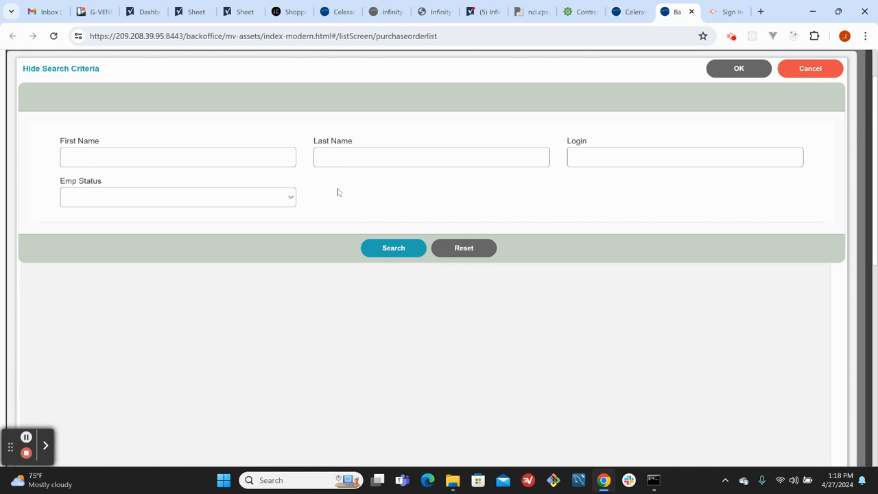
pyautogui.click(253, 156)
pyautogui.click(137, 187)
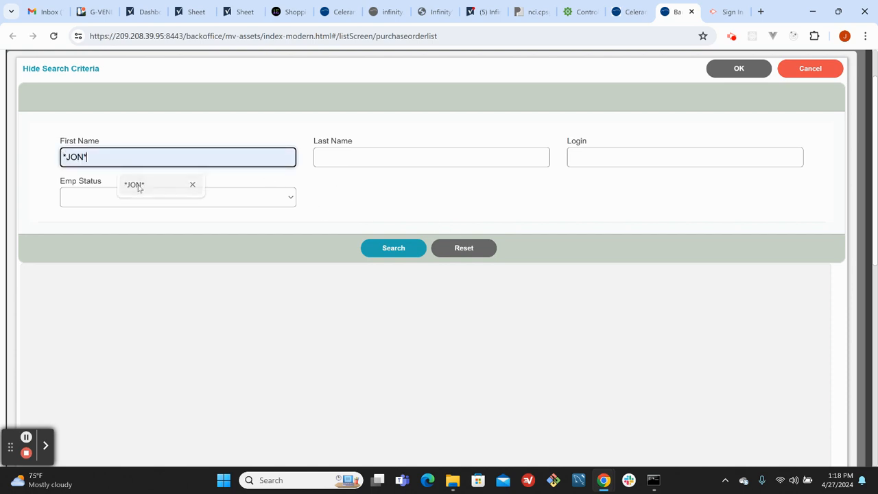
pyautogui.click(345, 196)
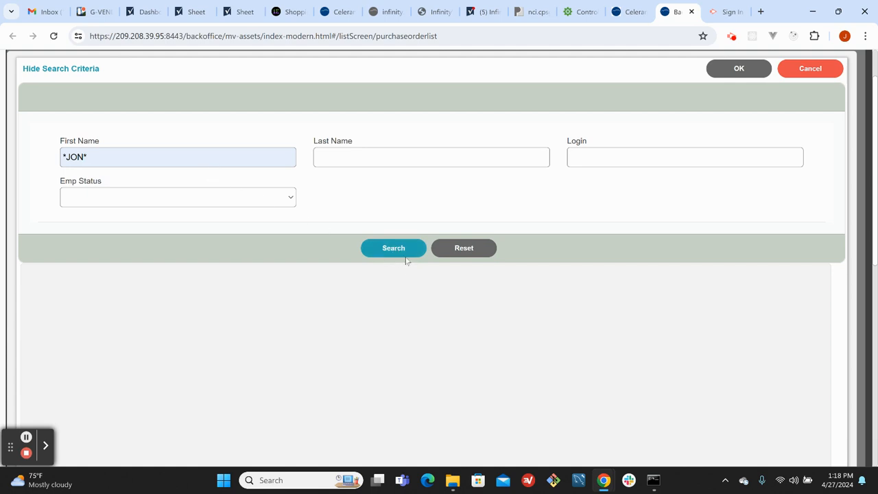
# - Clear the wildcard name from the First Name filter of the buyer lookup
pyautogui.moveTo(89, 162); pyautogui.dragTo(49, 161)
pyautogui.click(67, 156)
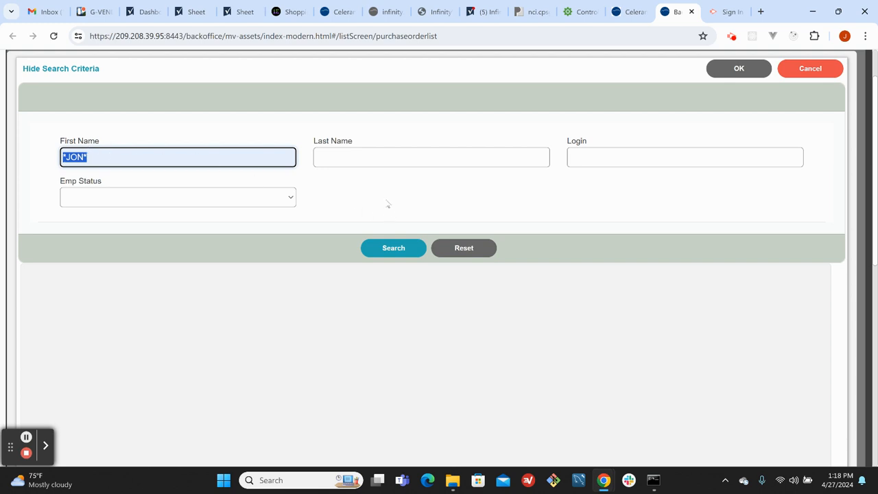
pyautogui.click(90, 157)
pyautogui.moveTo(83, 157); pyautogui.dragTo(302, 182)
pyautogui.press('BackSpace')
pyautogui.press('BackSpace')
pyautogui.press('BackSpace')
pyautogui.press('BackSpace')
pyautogui.press('BackSpace')
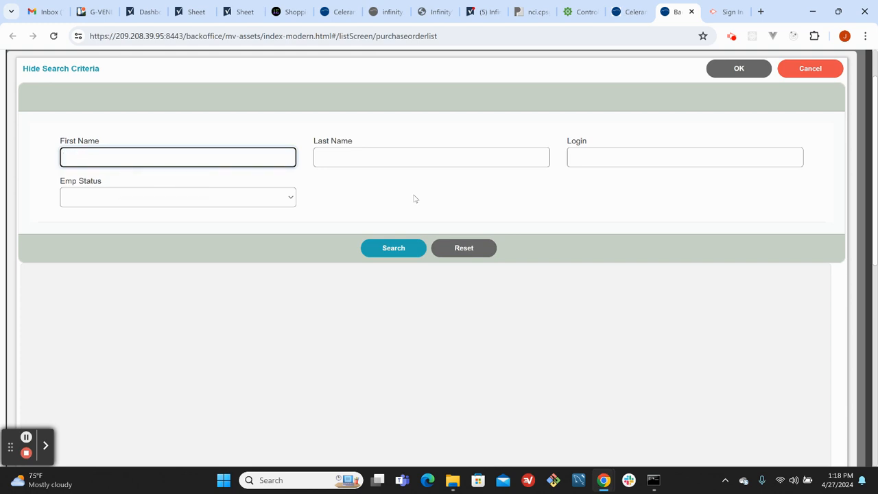
# - Enter the first two letters of the buyer's first name in the First Name filter, with an asterisk before and after them
pyautogui.write('J')
pyautogui.write('O')
pyautogui.moveTo(106, 158); pyautogui.dragTo(52, 160)
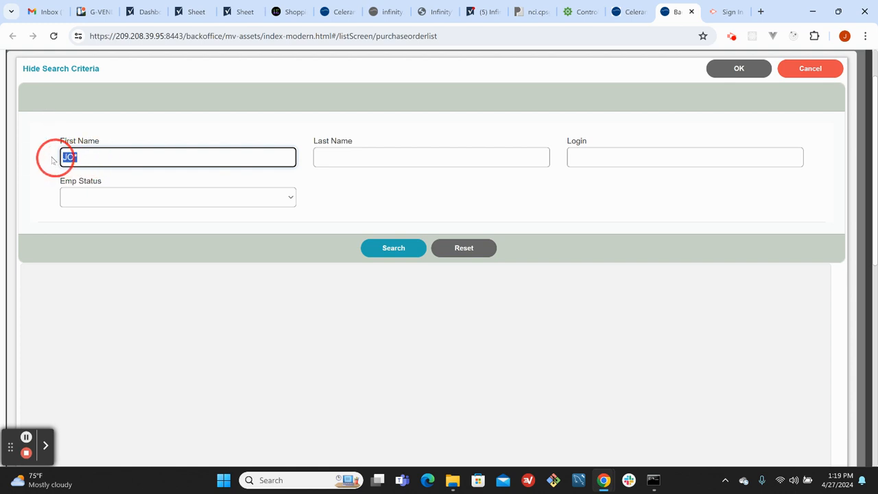
pyautogui.click(89, 156)
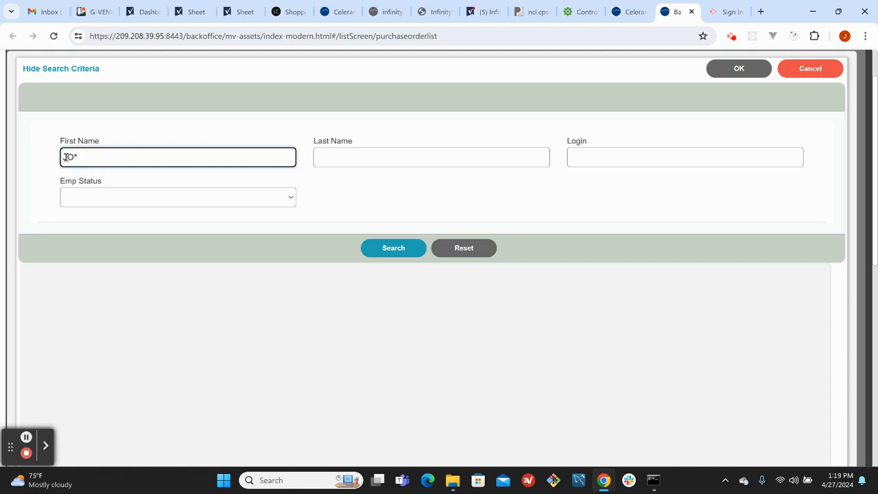
pyautogui.click(64, 157)
pyautogui.write('*')
# - Delete the partial name and its asterisks from the First Name filter
pyautogui.click(365, 193)
pyautogui.click(81, 157)
pyautogui.moveTo(81, 158); pyautogui.dragTo(62, 160)
pyautogui.click(94, 155)
pyautogui.press('BackSpace')
pyautogui.press('BackSpace')
pyautogui.press('BackSpace')
pyautogui.press('BackSpace')
# - Search for employees using the buyer's full first name between asterisks, leaving the Login filter empty
pyautogui.click(113, 154)
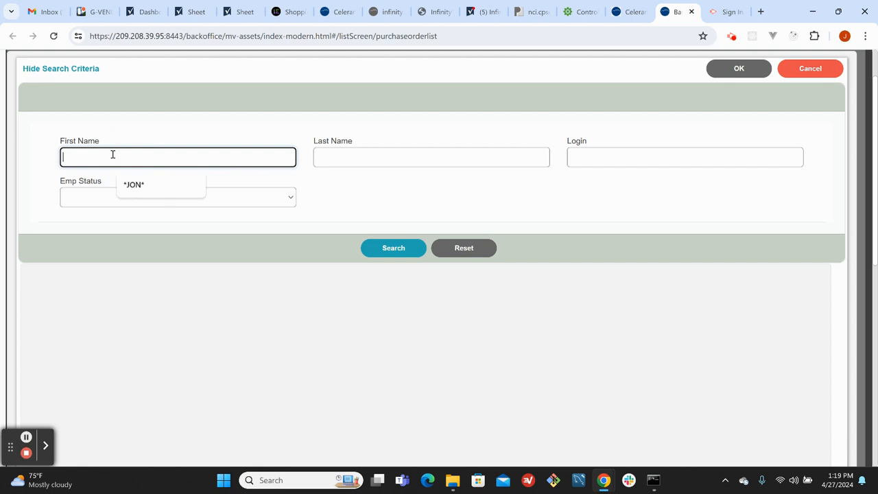
pyautogui.click(137, 189)
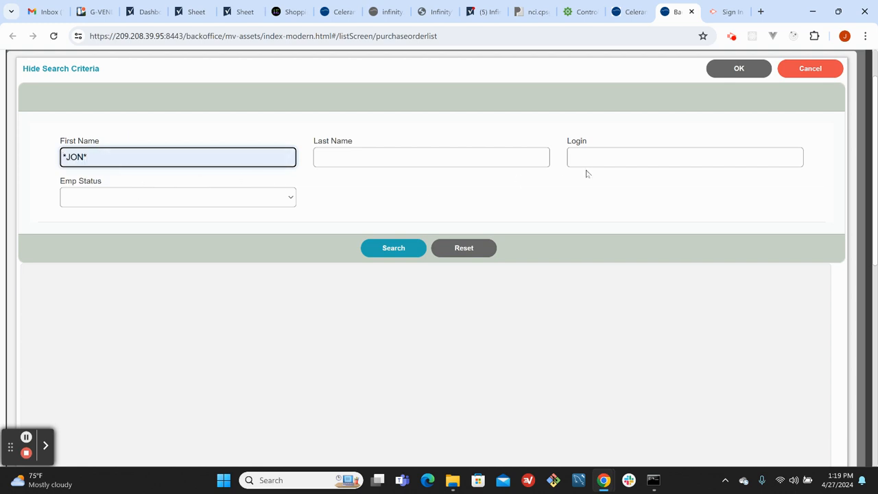
pyautogui.click(619, 156)
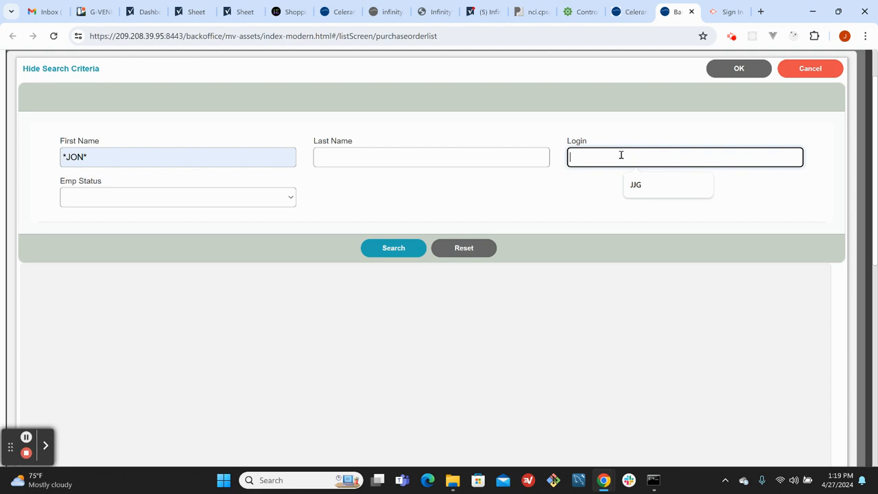
pyautogui.click(467, 197)
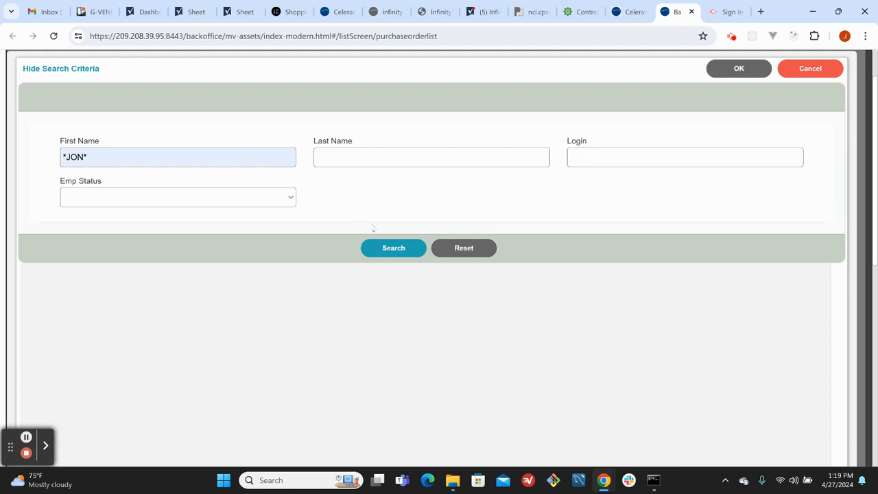
pyautogui.click(388, 250)
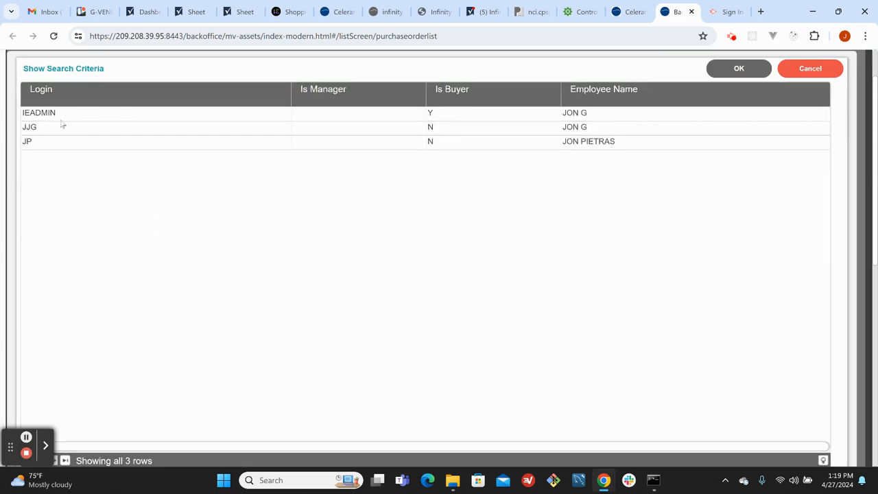
# - Assign the second employee in the search results as the purchase order's buyer
pyautogui.click(588, 117)
pyautogui.click(579, 130)
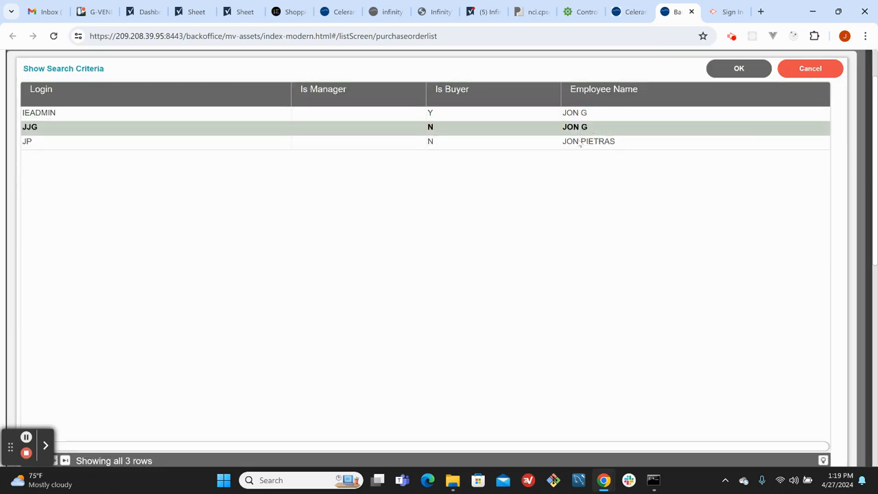
pyautogui.click(580, 142)
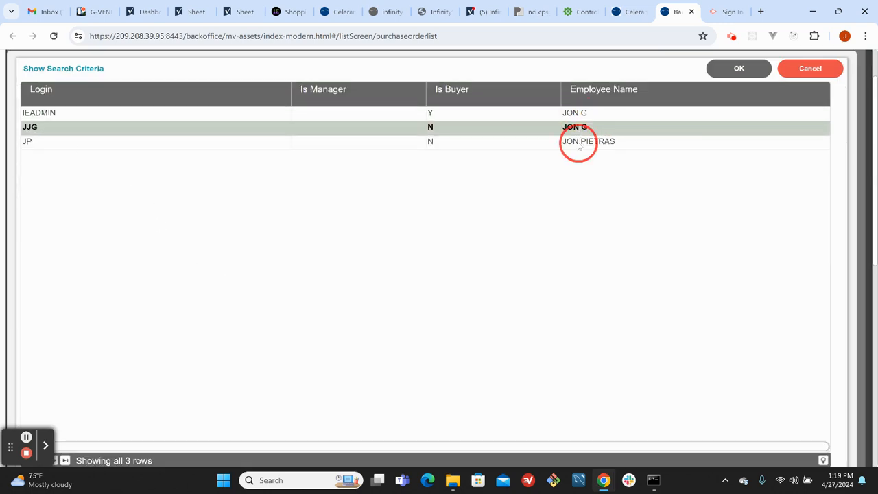
pyautogui.click(62, 130)
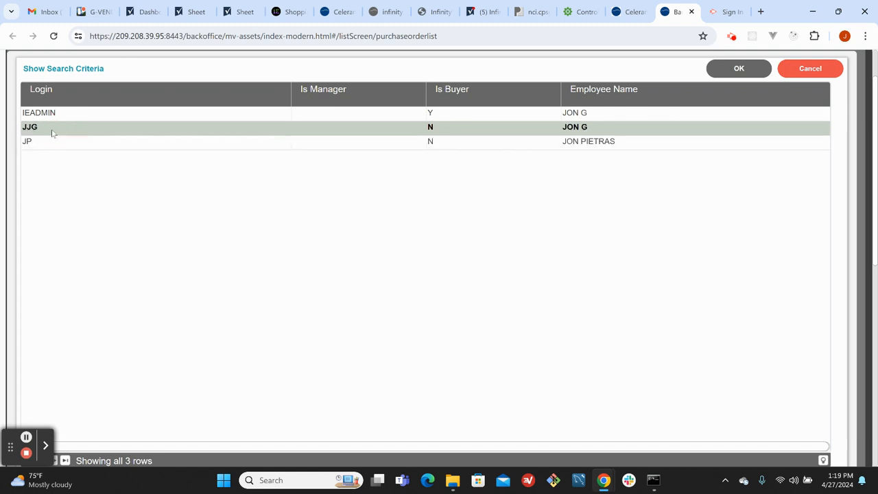
pyautogui.click(746, 74)
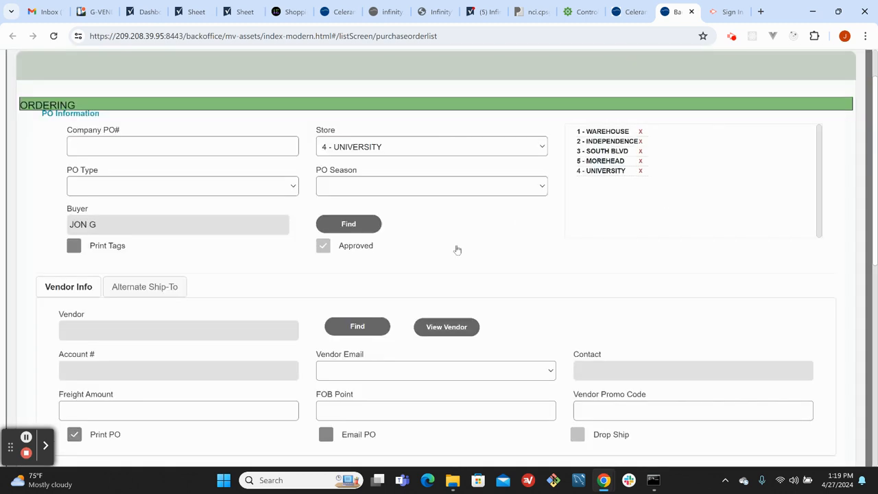
# - Search the vendors for company names matching *CO*, browse the results and leave the vendor search without choosing one
pyautogui.scroll(-2, 454, 249)
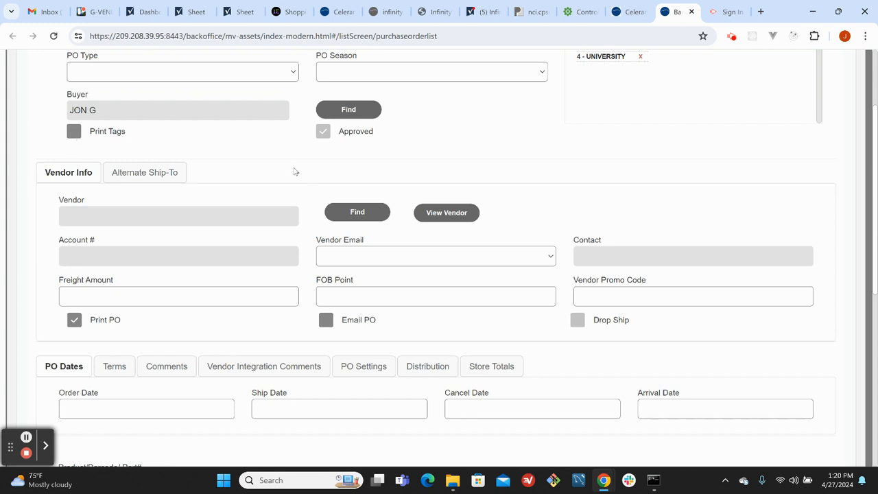
pyautogui.click(357, 213)
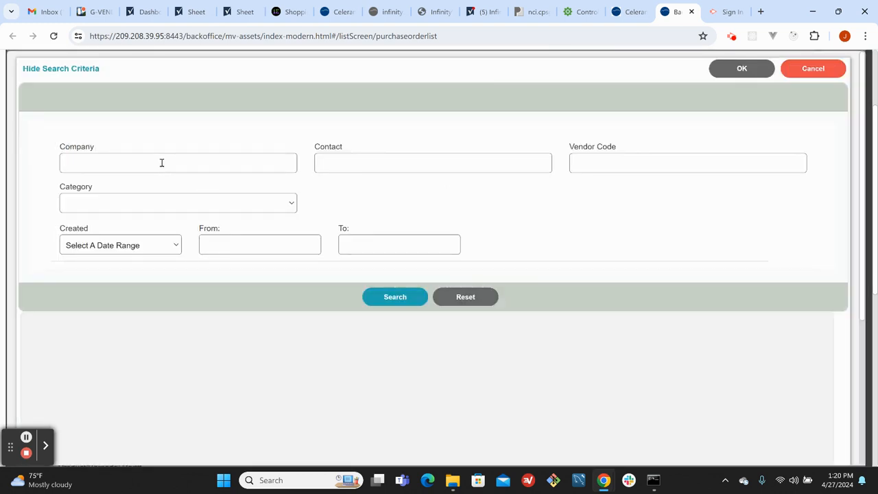
pyautogui.click(161, 162)
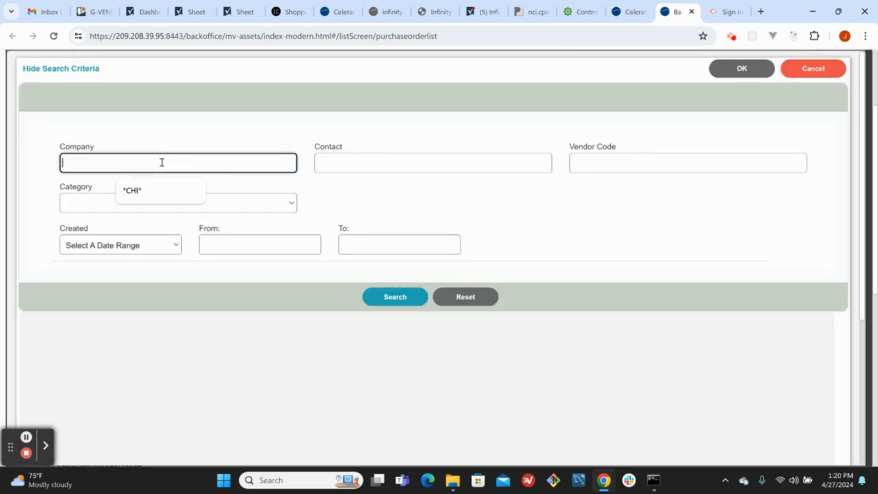
pyautogui.click(90, 162)
pyautogui.write('*CO*')
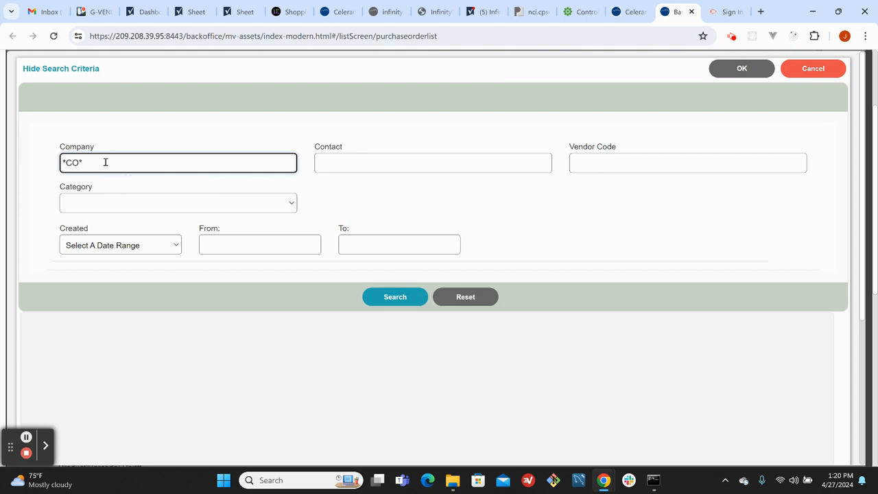
pyautogui.click(395, 299)
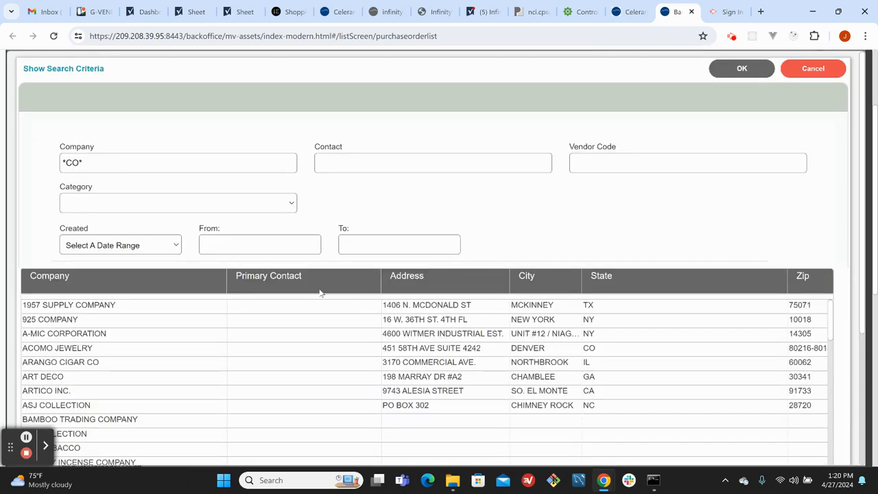
pyautogui.scroll(-8, 130, 209)
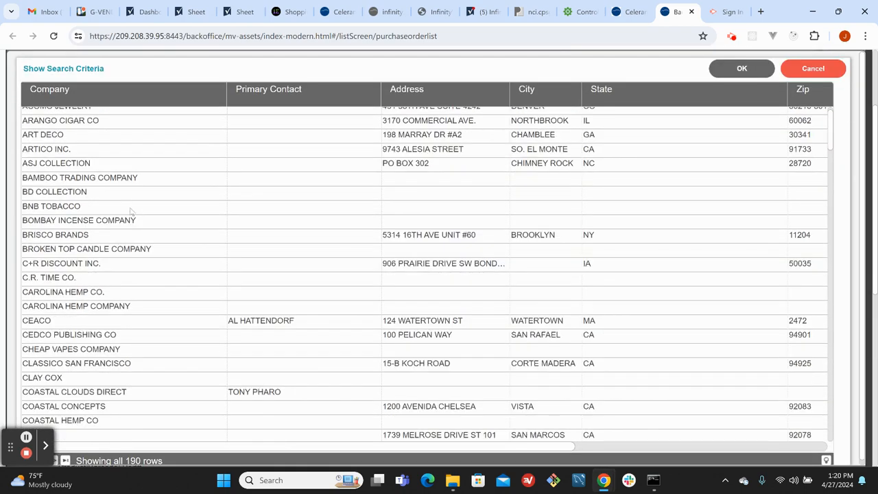
pyautogui.scroll(10, 134, 206)
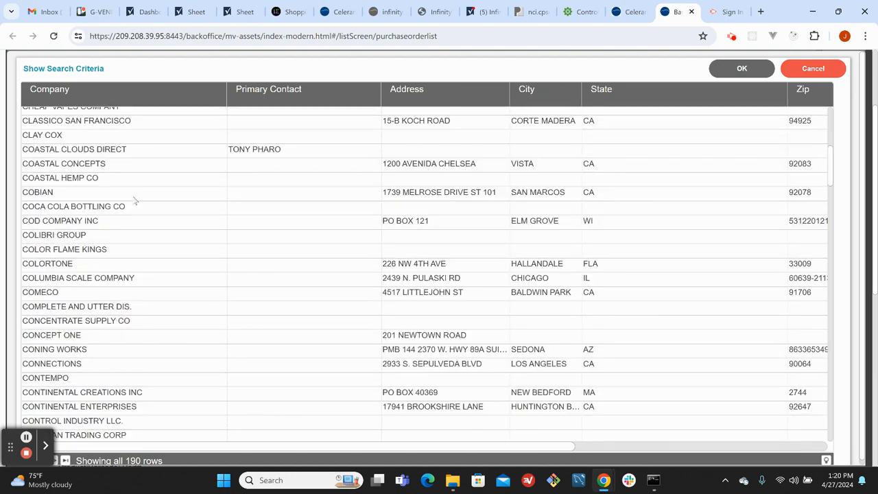
pyautogui.click(800, 72)
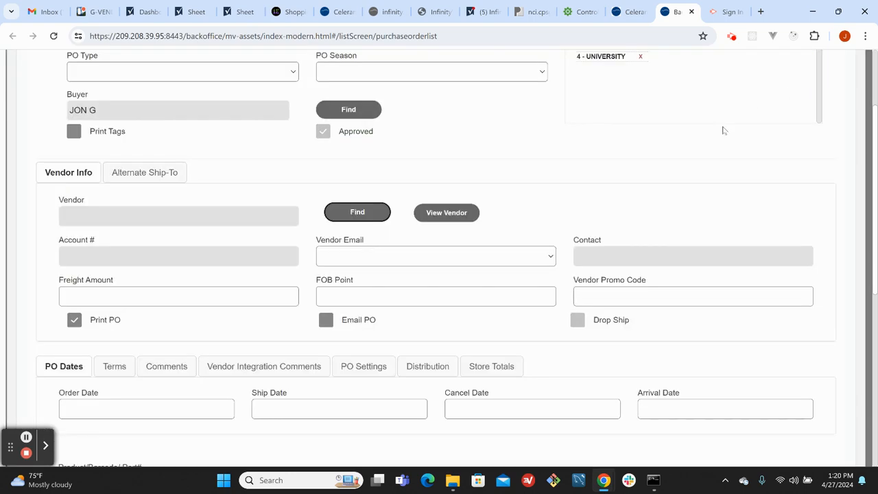
# - Find 3 CHI through the vendor search and assign it as the purchase order's vendor
pyautogui.click(357, 211)
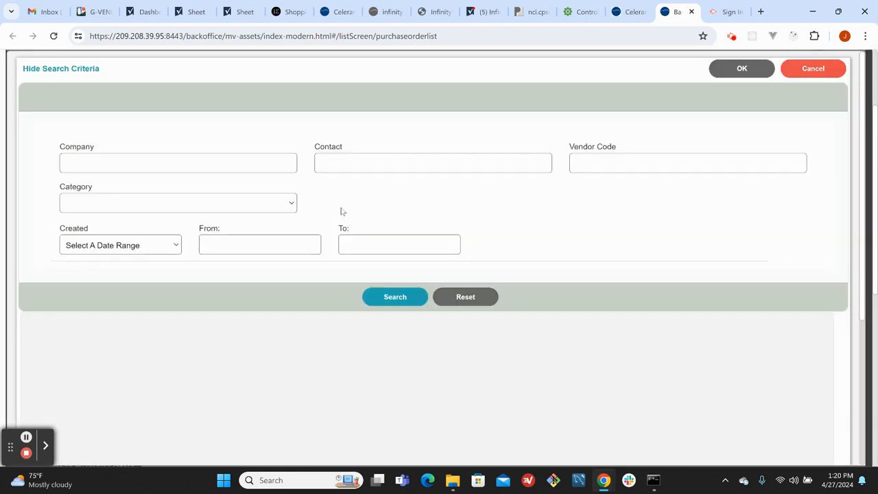
pyautogui.click(158, 159)
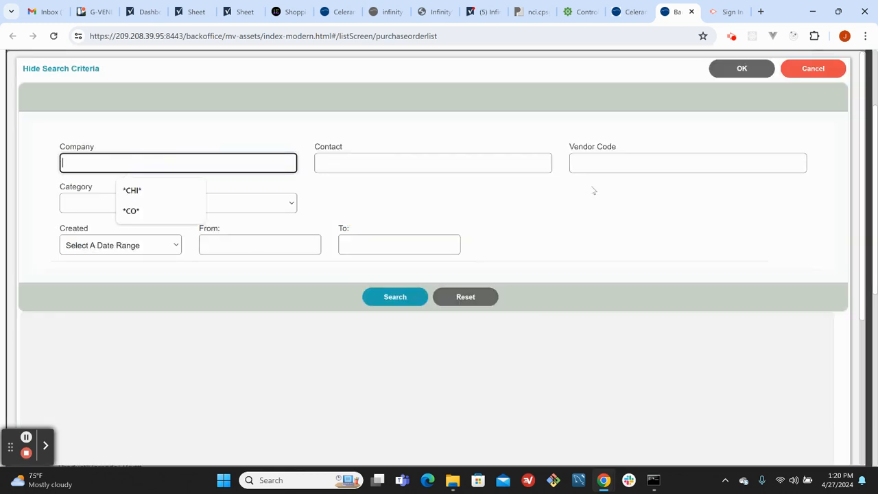
pyautogui.click(610, 159)
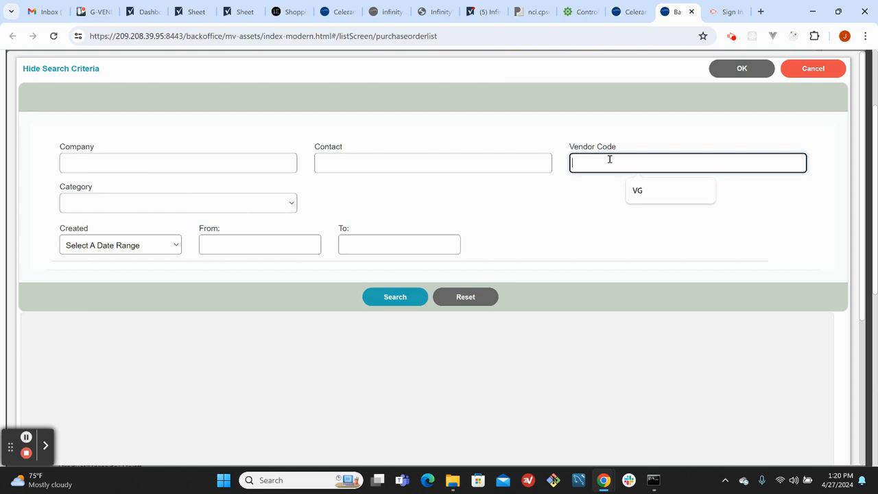
pyautogui.write('*')
pyautogui.click(393, 299)
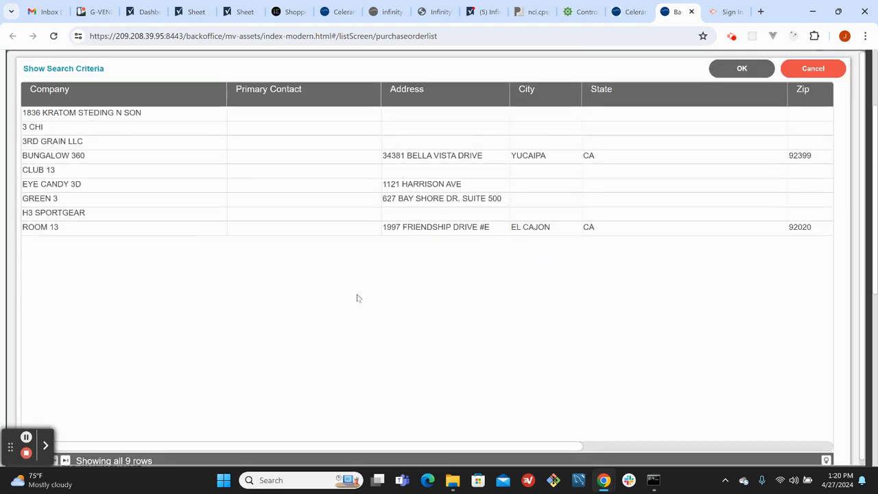
pyautogui.click(39, 130)
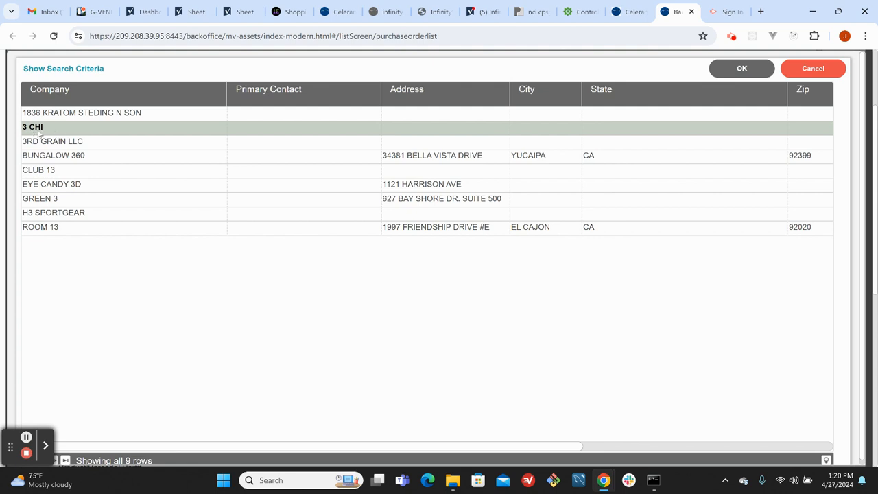
pyautogui.click(733, 72)
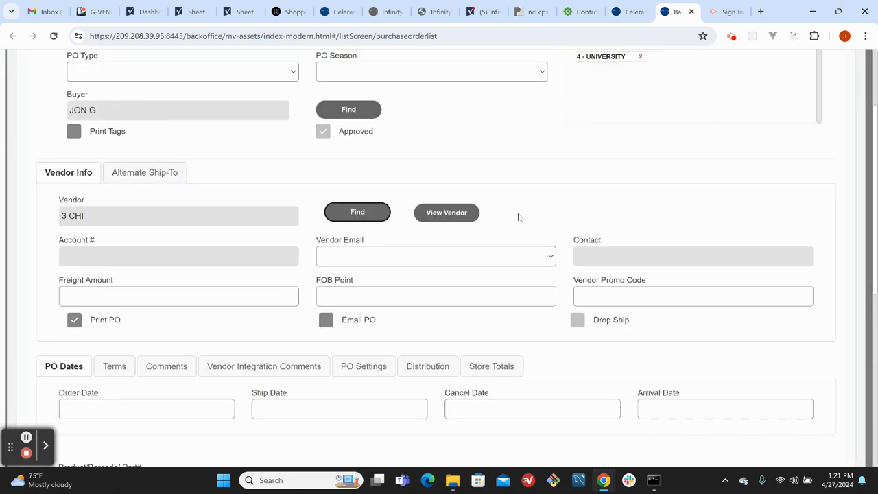
# - Turn the Print PO option off for this vendor and switch it back on
pyautogui.scroll(-1, 519, 216)
pyautogui.scroll(-1, 519, 217)
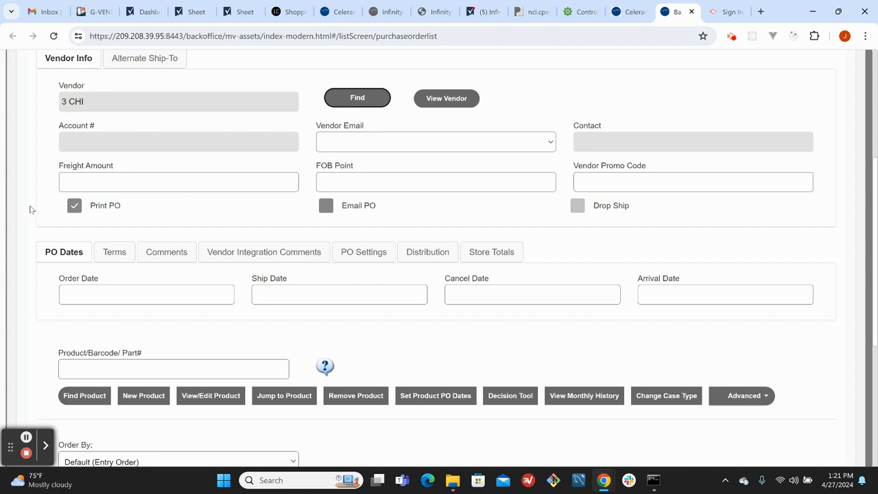
pyautogui.click(74, 206)
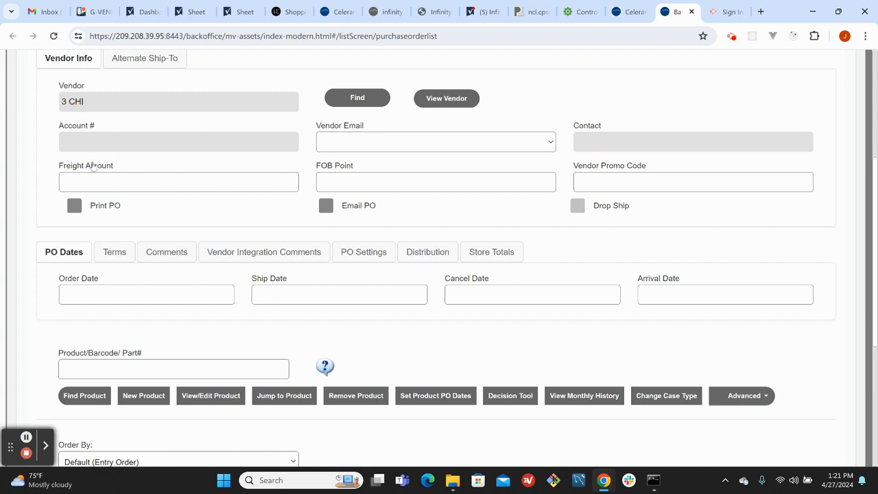
pyautogui.click(74, 207)
# - Set the purchase order's order date to 04/27/2024, leaving the ship date blank
pyautogui.scroll(-2, 31, 212)
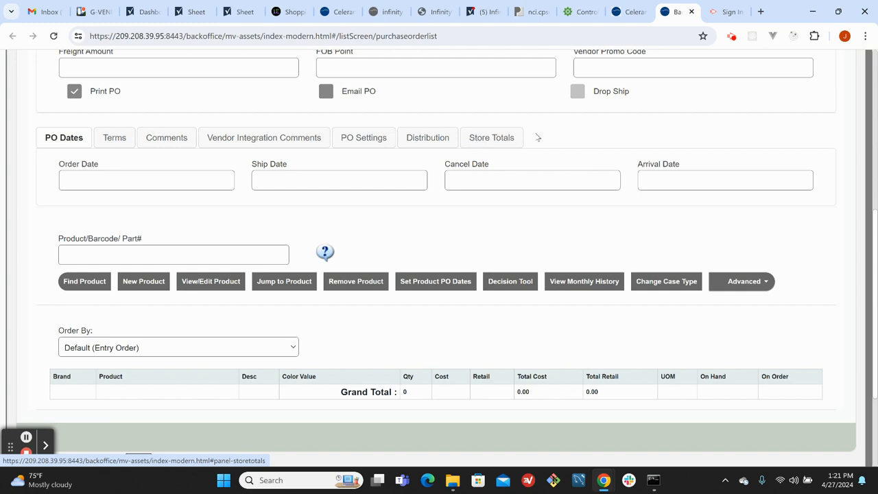
pyautogui.click(89, 179)
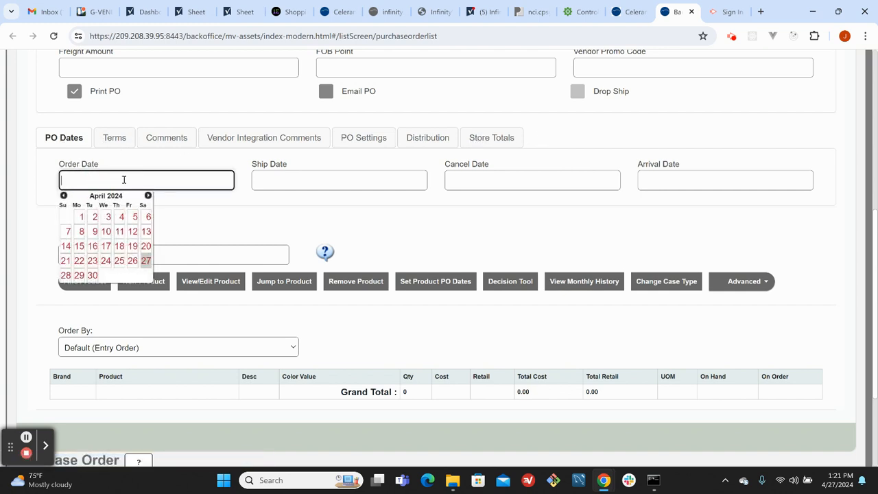
pyautogui.click(144, 260)
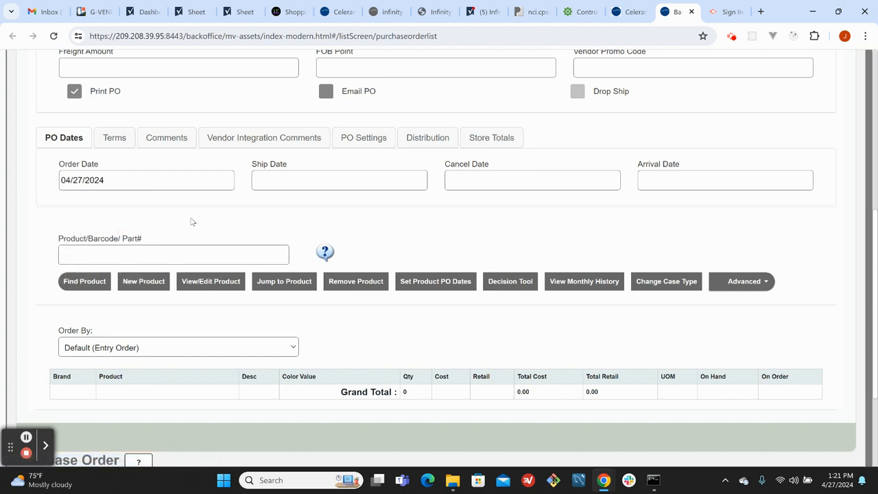
pyautogui.click(311, 177)
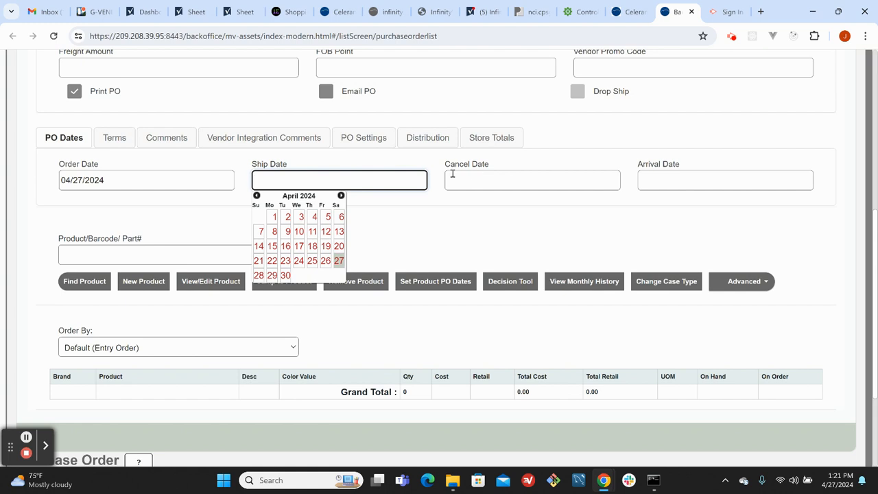
pyautogui.click(414, 225)
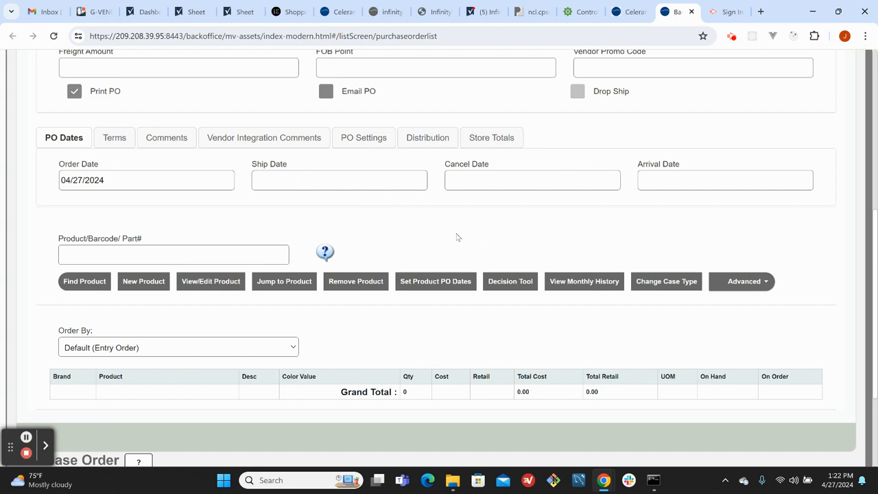
# - Enter "8651" and "3 missing" on two lines in the purchase order's comments and delete the text again
pyautogui.click(114, 139)
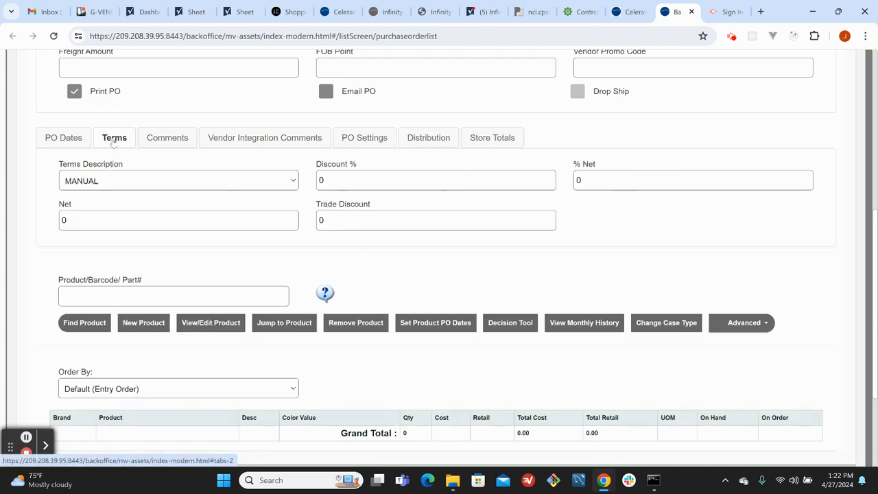
pyautogui.click(168, 139)
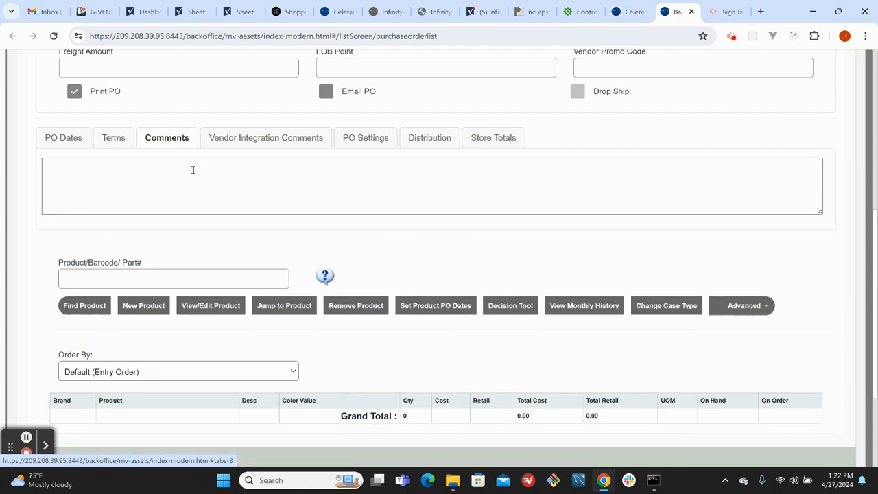
pyautogui.click(193, 170)
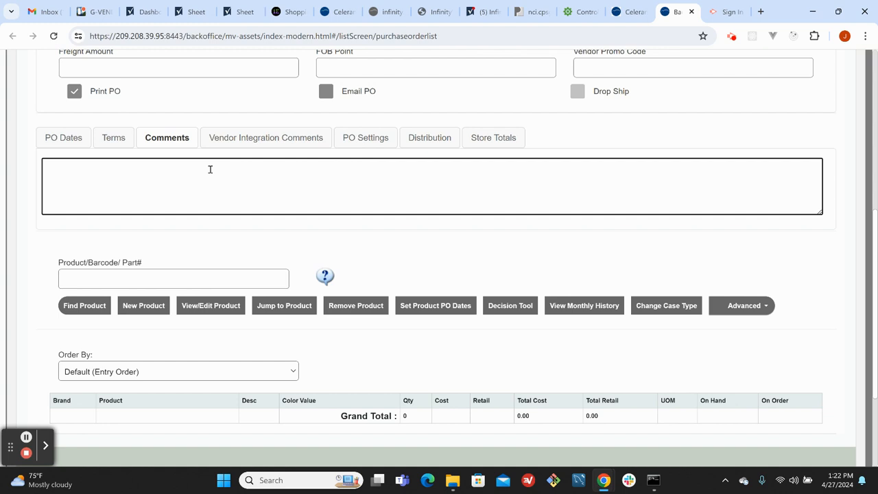
pyautogui.click(70, 168)
pyautogui.write('8651')
pyautogui.click(70, 169)
pyautogui.press('Return')
pyautogui.write('3 missing')
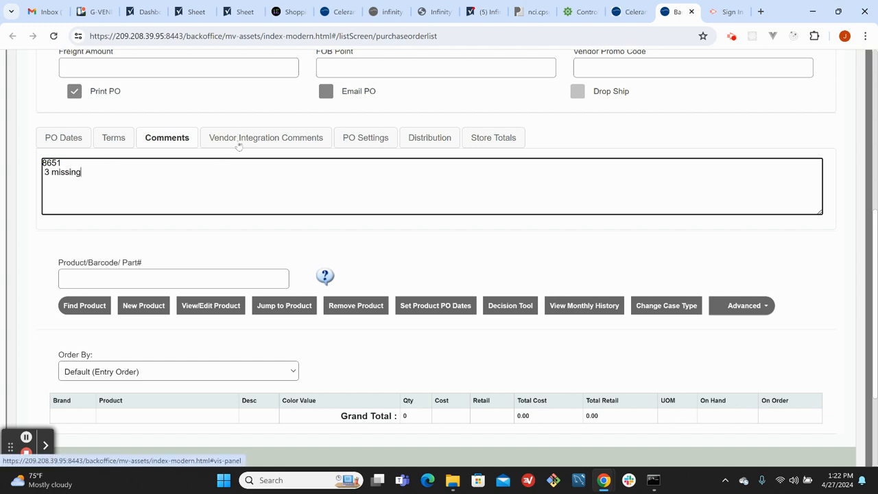
pyautogui.moveTo(94, 173); pyautogui.dragTo(27, 164)
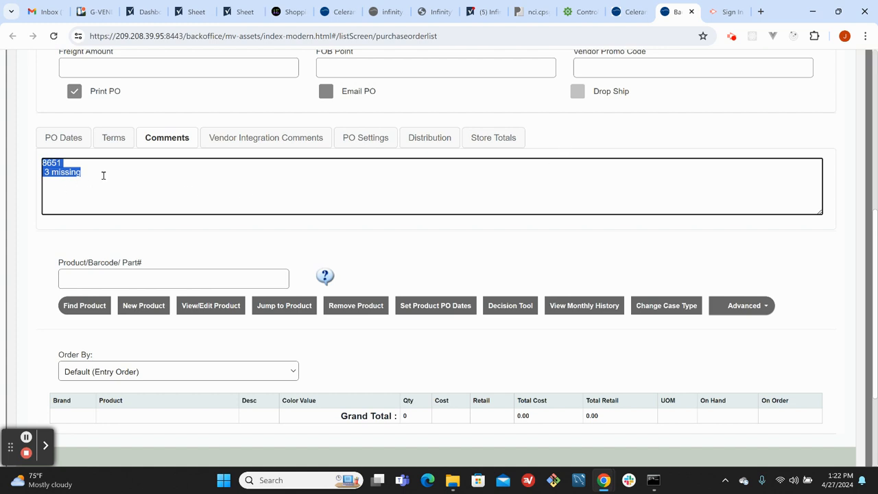
pyautogui.press('BackSpace')
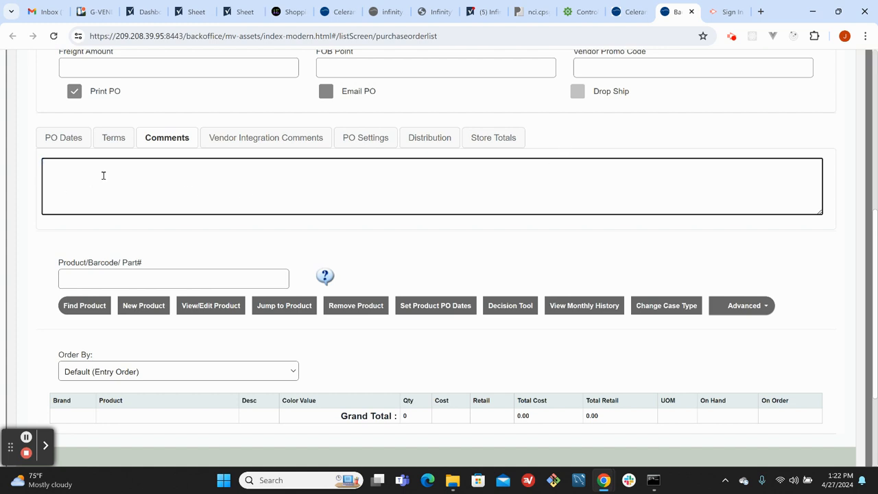
# - Examine the vendor integration comments and the PO settings without entering anything
pyautogui.click(264, 142)
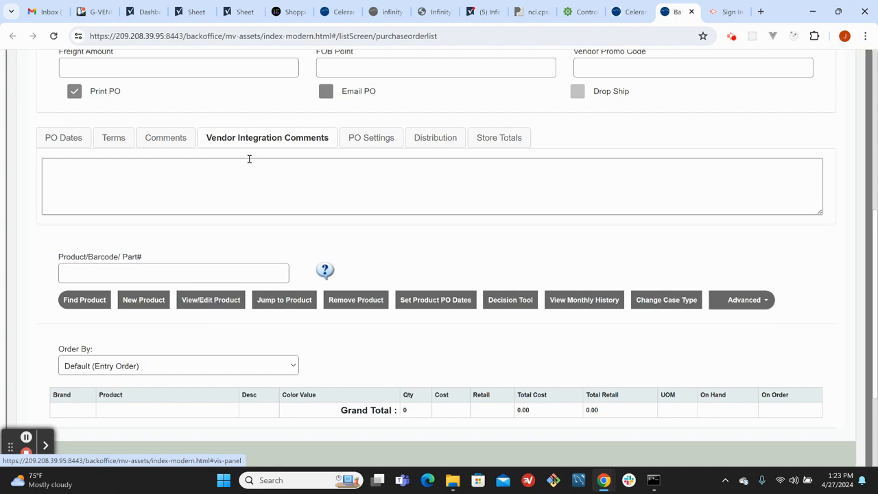
pyautogui.click(129, 171)
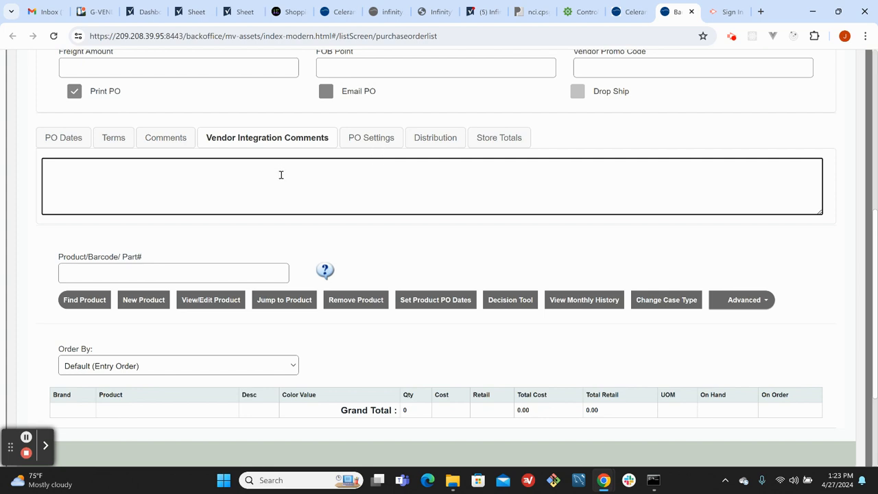
pyautogui.click(378, 144)
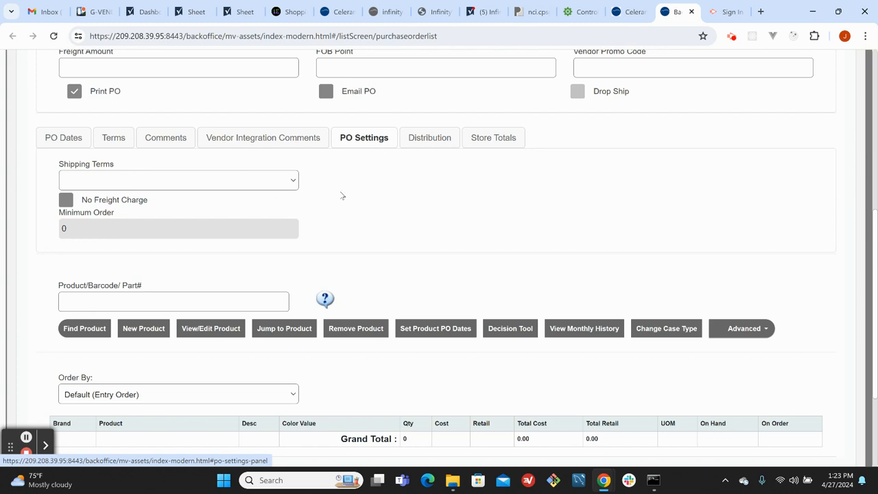
# - Set the purchase order's distribution to Pre-Distro with 1 - WAREHOUSE as the warehouse store
pyautogui.click(426, 143)
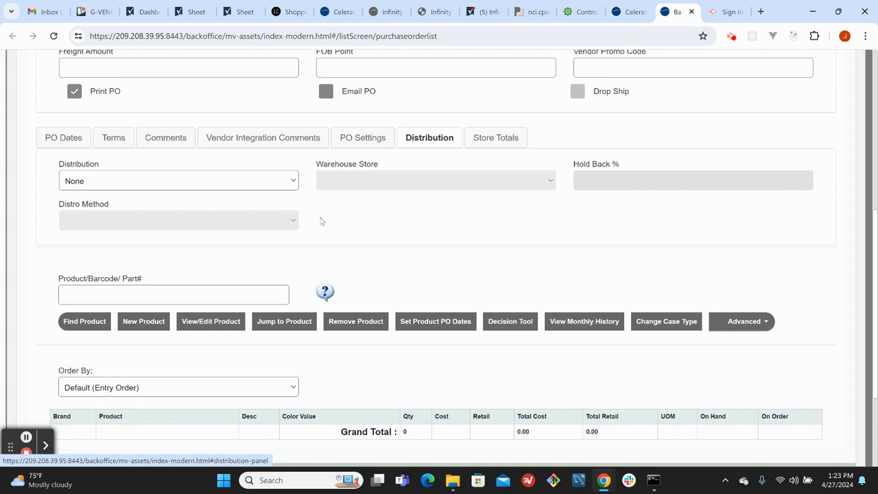
pyautogui.click(278, 181)
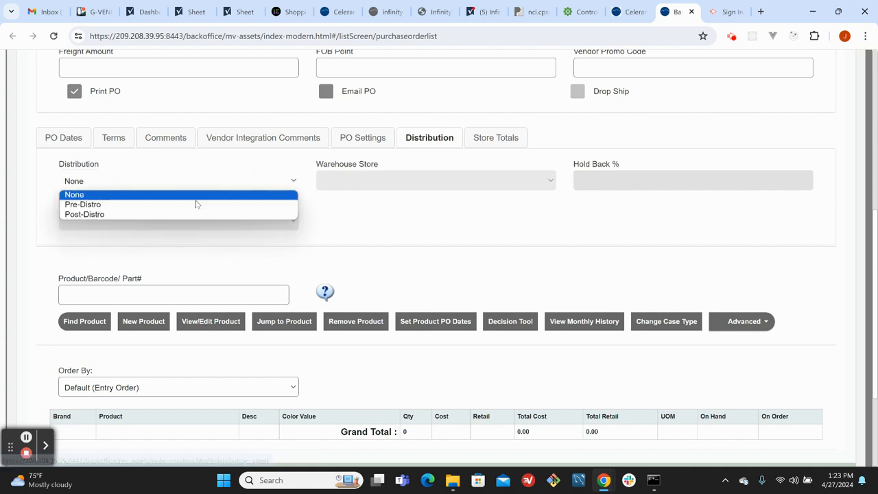
pyautogui.click(128, 207)
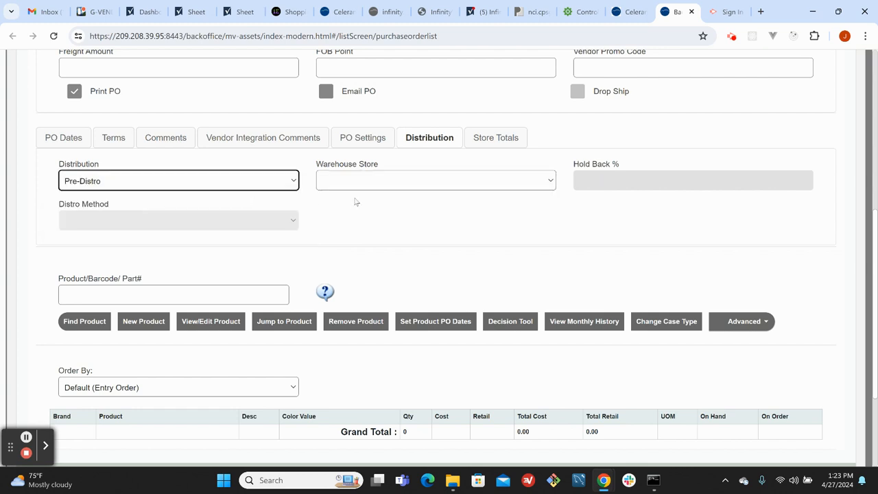
pyautogui.click(403, 182)
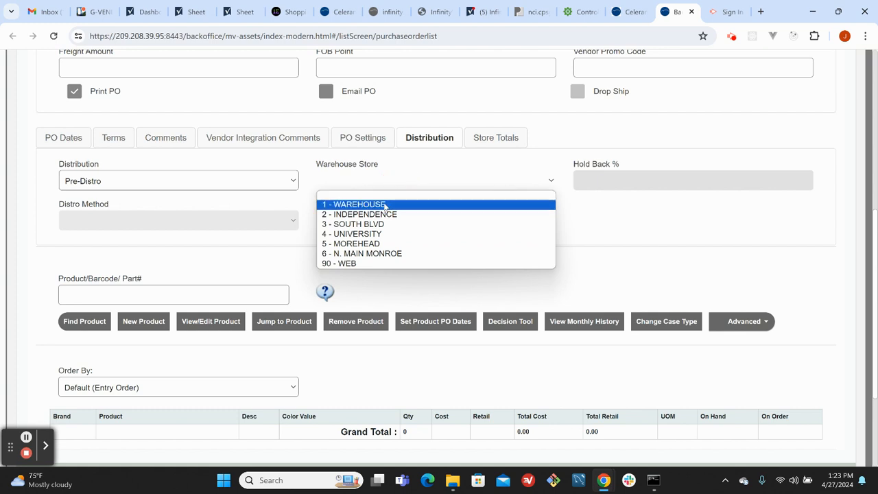
pyautogui.click(384, 206)
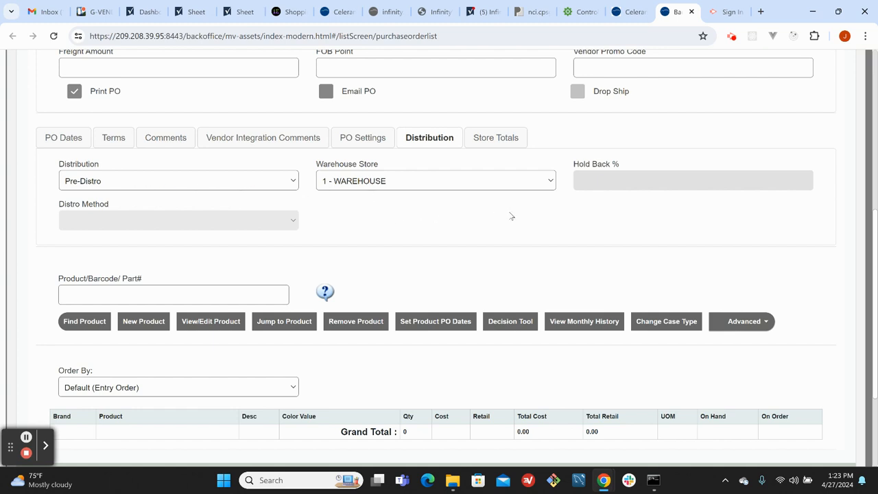
# - Examine the purchase order's store totals, then return to its PO dates
pyautogui.click(505, 139)
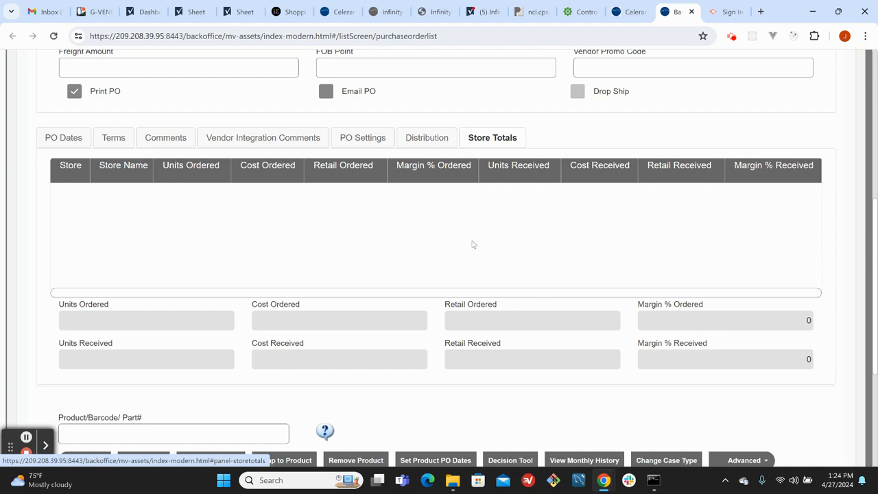
pyautogui.scroll(-3, 421, 297)
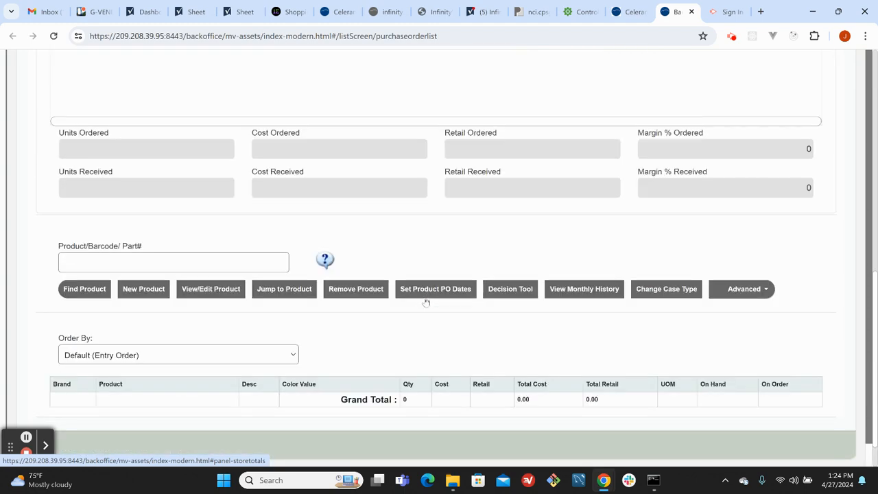
pyautogui.scroll(3, 480, 308)
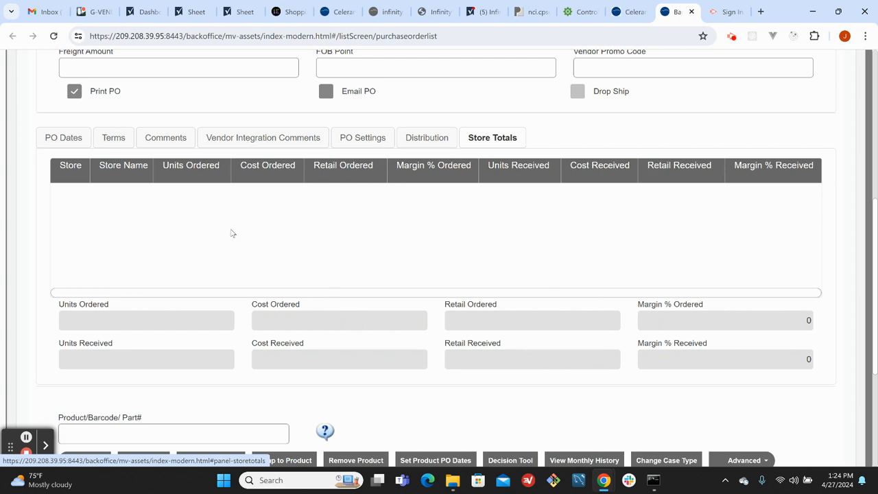
pyautogui.scroll(1, 429, 236)
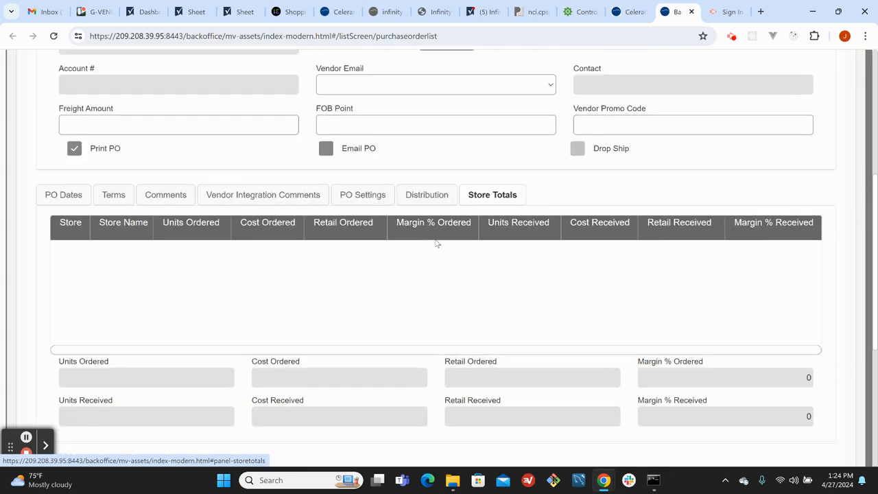
pyautogui.click(60, 196)
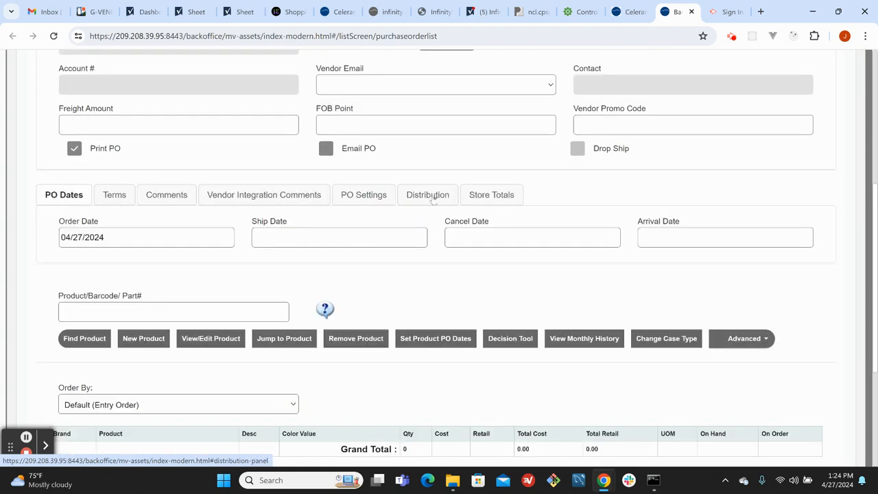
# - Add the products with the numbers 8801 and 741 to the purchase order
pyautogui.scroll(-2, 274, 236)
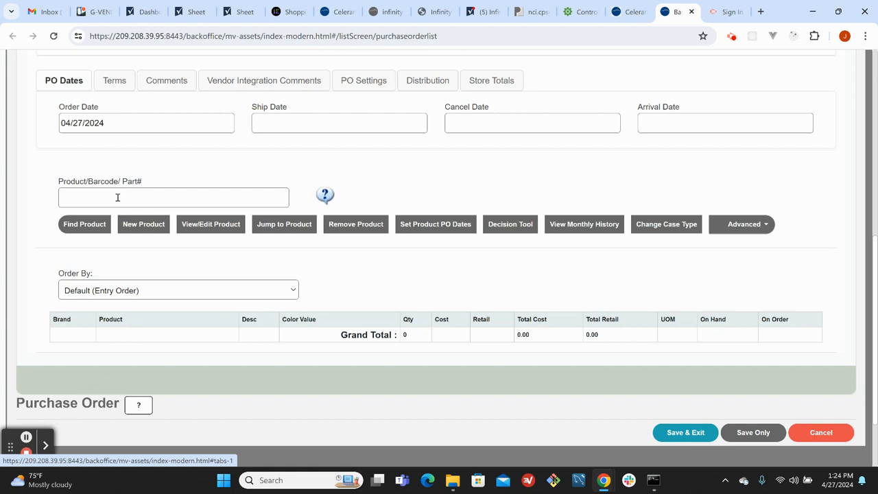
pyautogui.click(117, 198)
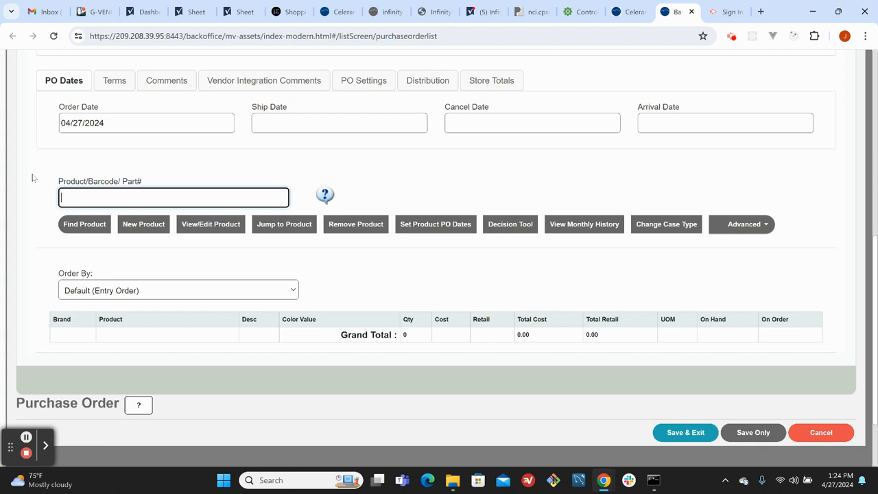
pyautogui.write('8801')
pyautogui.press('Return')
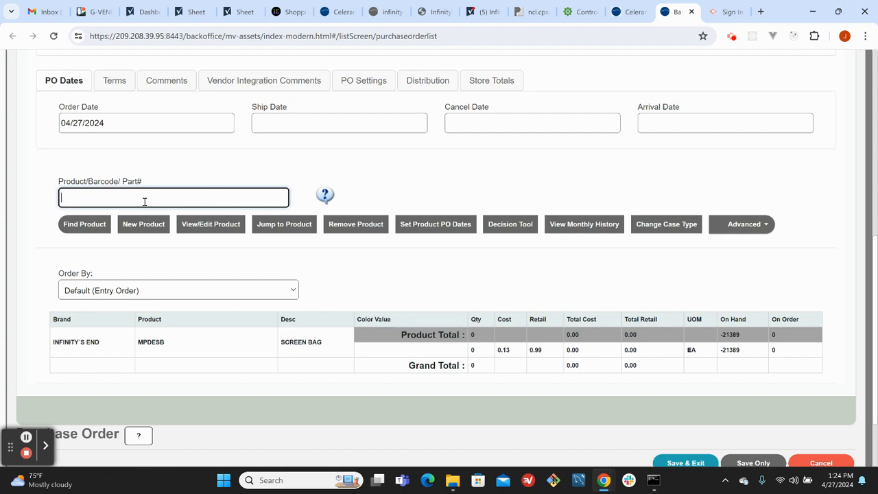
pyautogui.write('741')
pyautogui.press('Return')
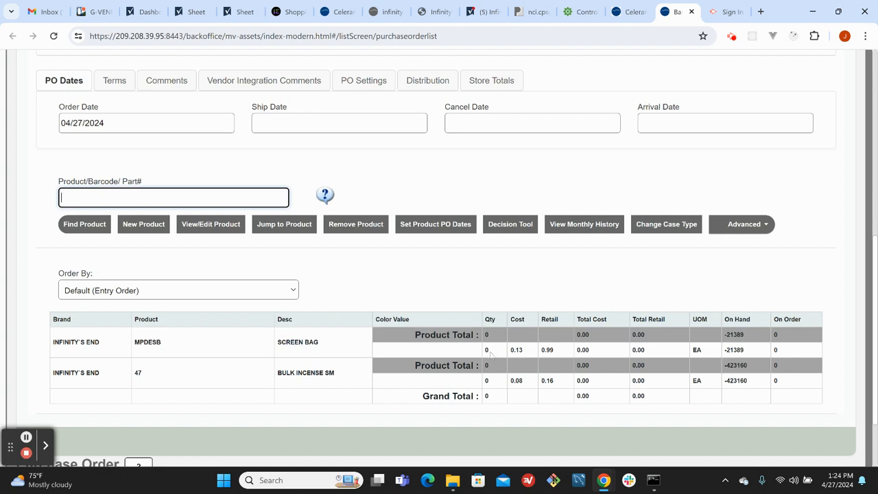
# - Examine the quantity of the SCREEN BAG line and the purchase order's vendor information without changing anything
pyautogui.click(488, 350)
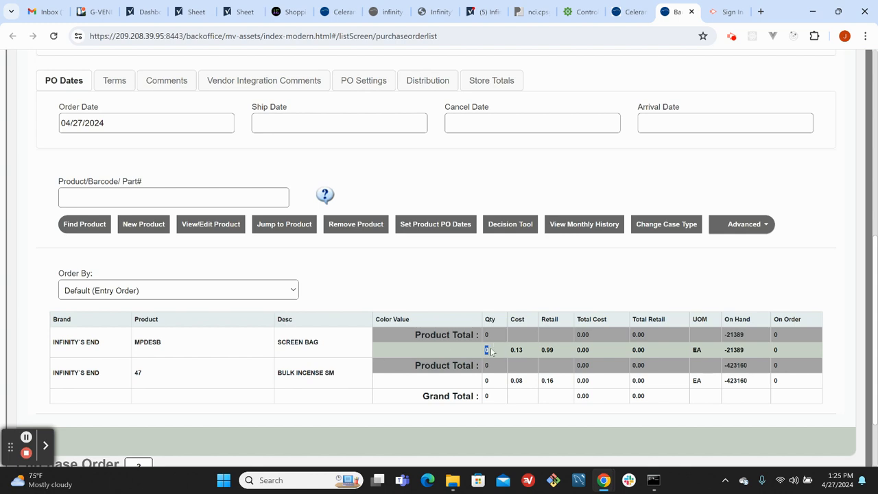
pyautogui.click(396, 285)
pyautogui.scroll(4, 129, 209)
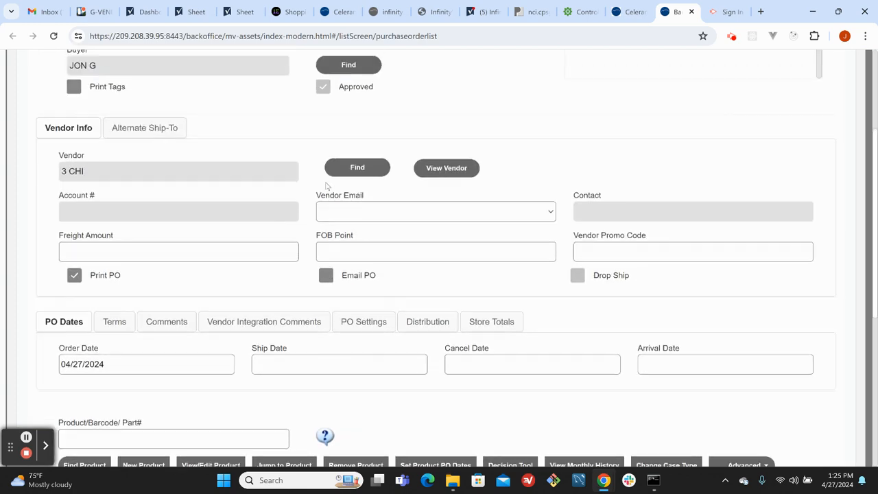
pyautogui.moveTo(128, 210); pyautogui.dragTo(60, 215)
pyautogui.click(41, 246)
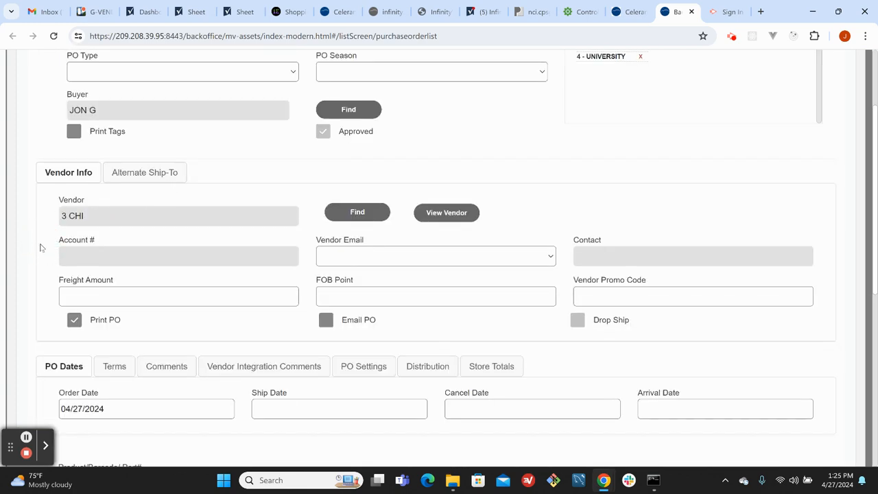
# - Open the purchase order's product search and view the available brands, leaving the brand blank
pyautogui.scroll(-2, 40, 250)
pyautogui.scroll(-3, 40, 252)
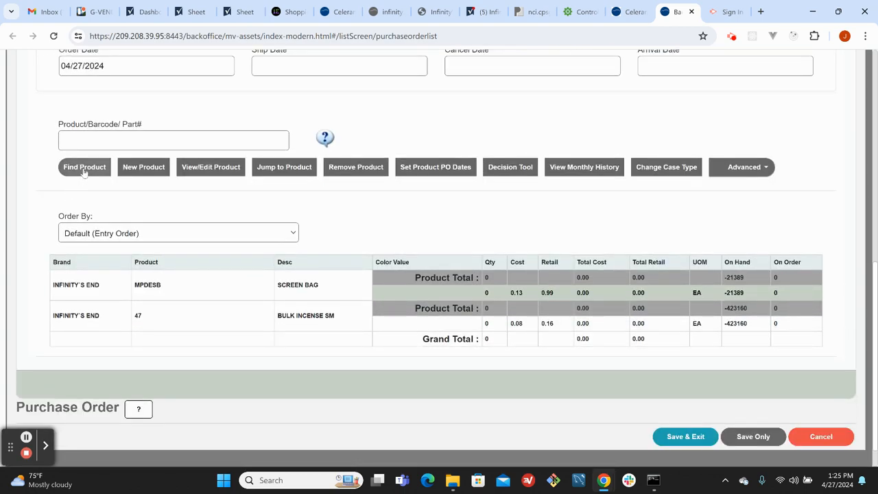
pyautogui.click(84, 168)
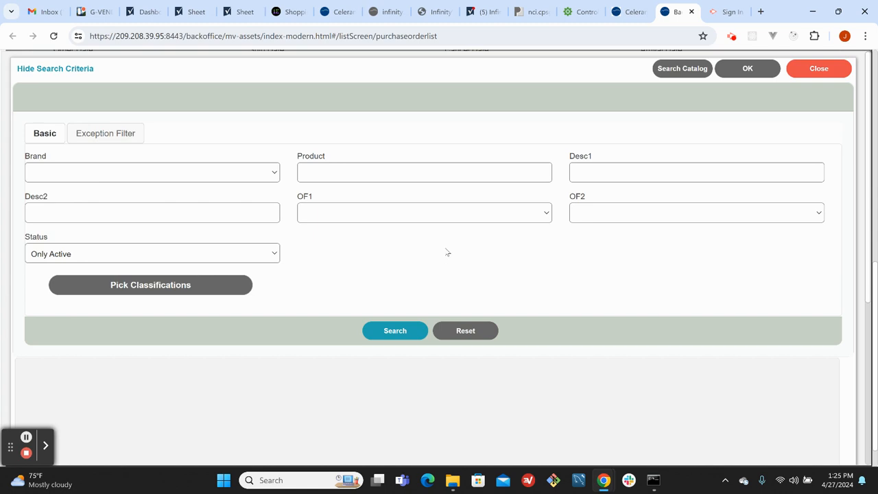
pyautogui.click(273, 173)
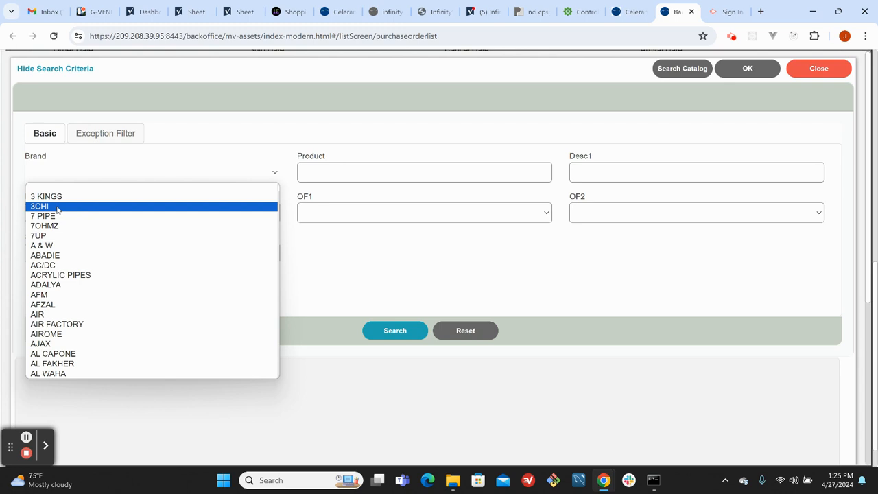
pyautogui.click(300, 255)
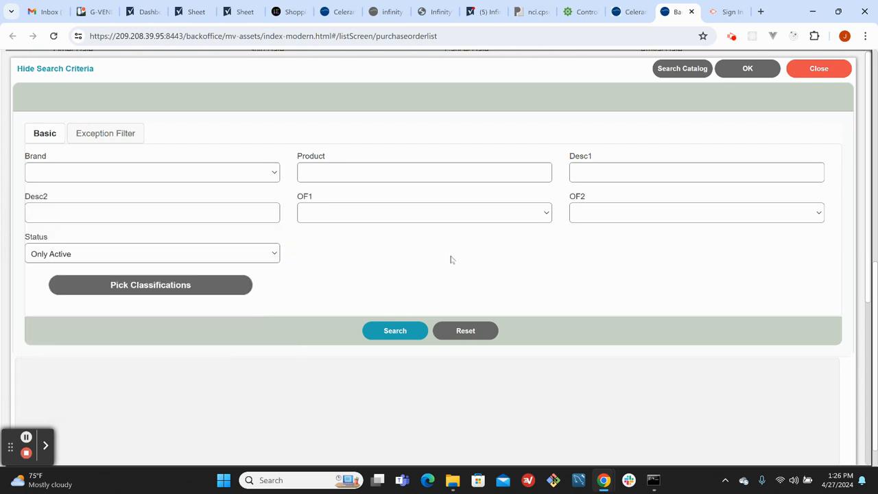
# - Search for active products with OF2 set to 3 CHI, leaving the other criteria blank
pyautogui.click(597, 215)
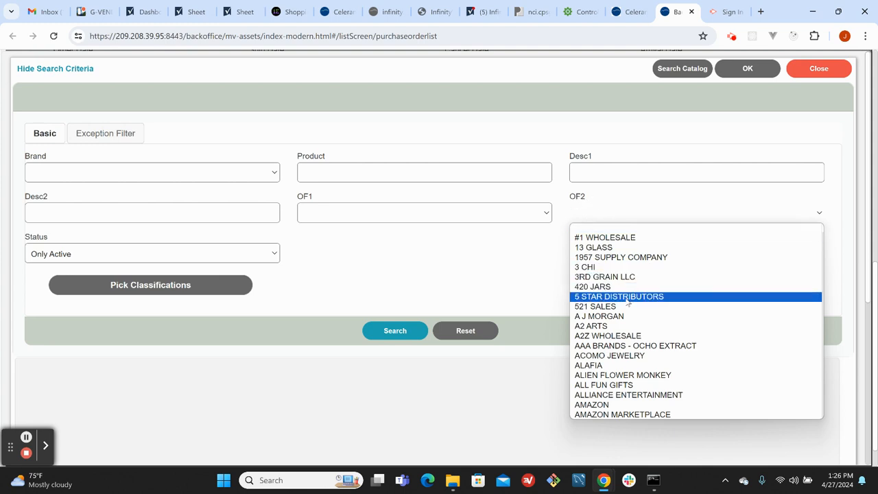
pyautogui.scroll(-5, 627, 300)
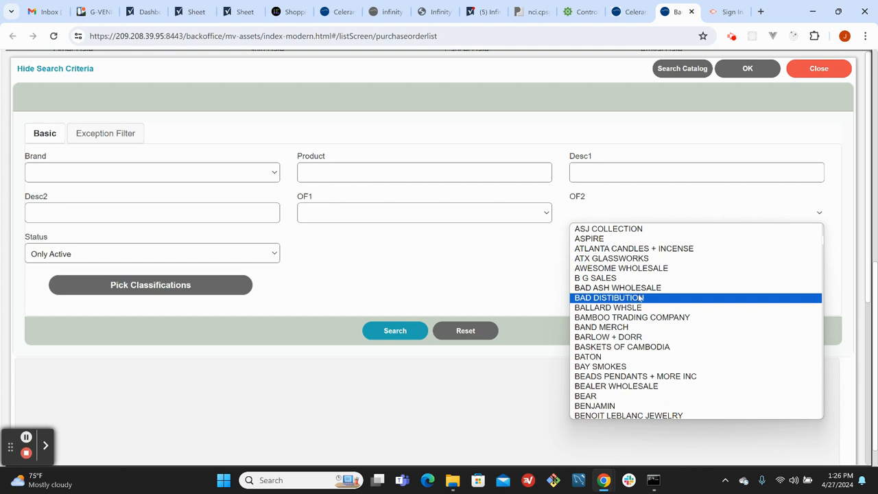
pyautogui.scroll(5, 639, 299)
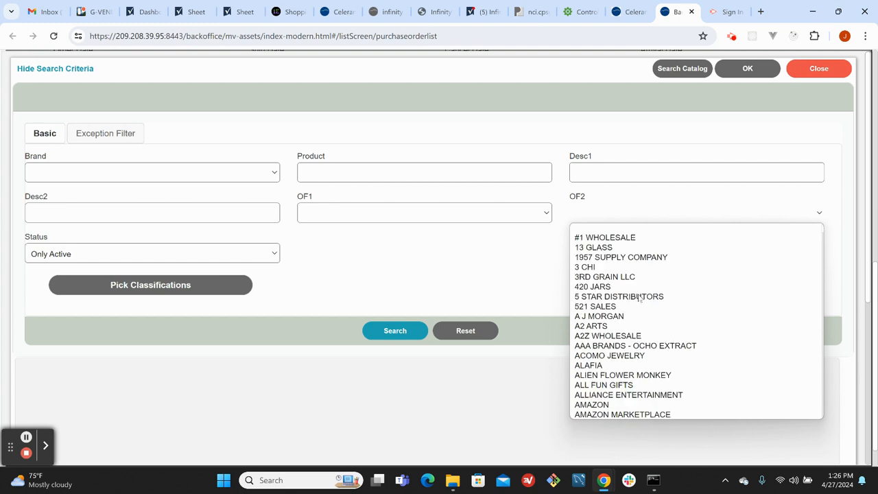
pyautogui.click(601, 268)
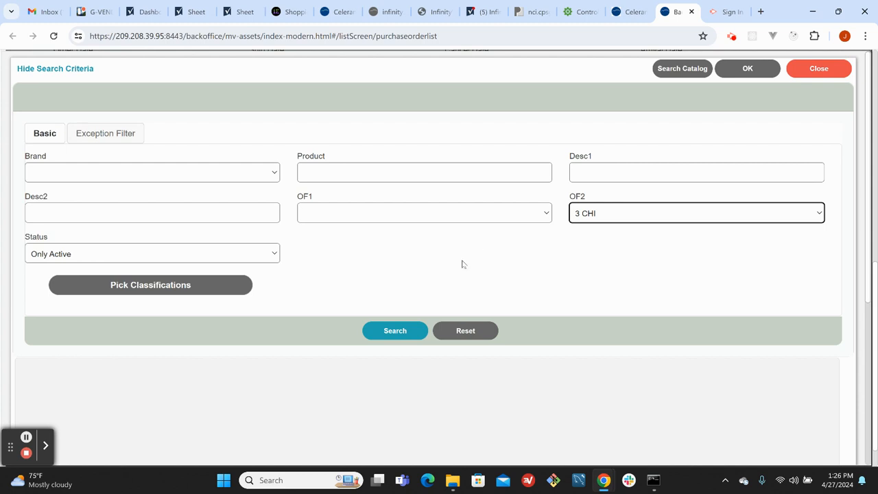
pyautogui.click(633, 174)
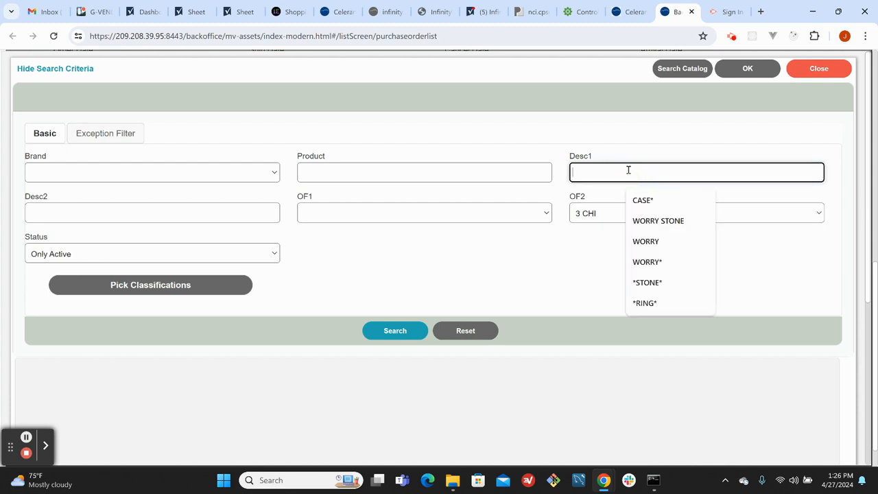
pyautogui.click(386, 268)
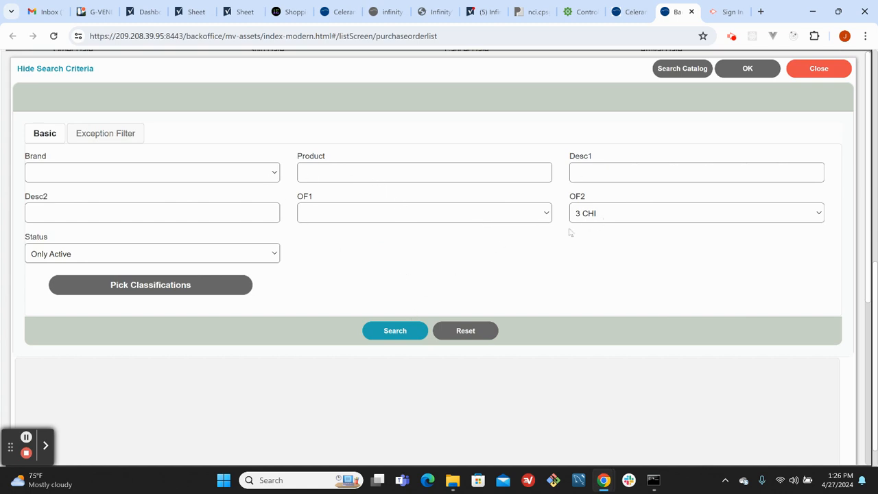
pyautogui.click(395, 332)
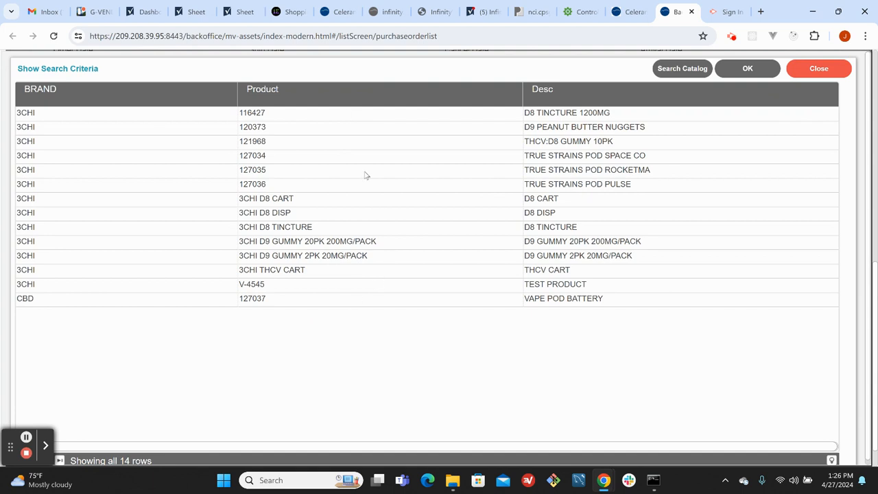
# - Select products 116427, 127034, 3CHI D8 DISP and both 3CHI D9 GUMMY packs individually in the search results
pyautogui.click(137, 118)
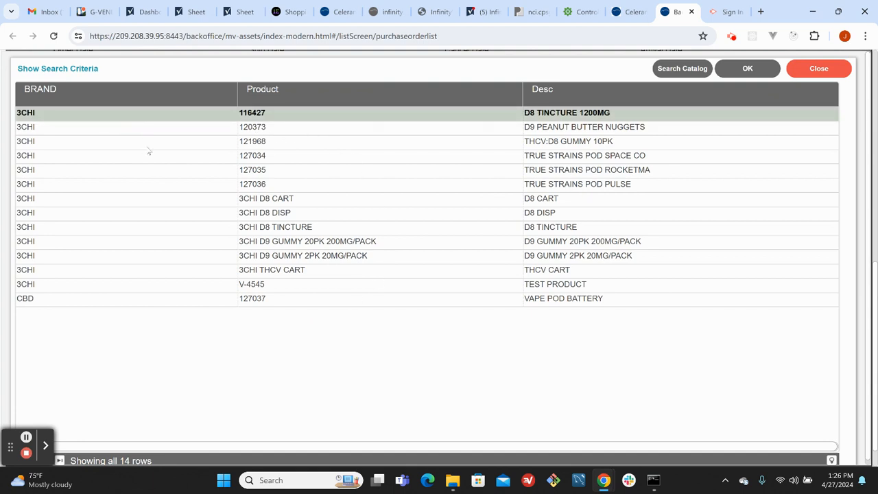
pyautogui.click(150, 153)
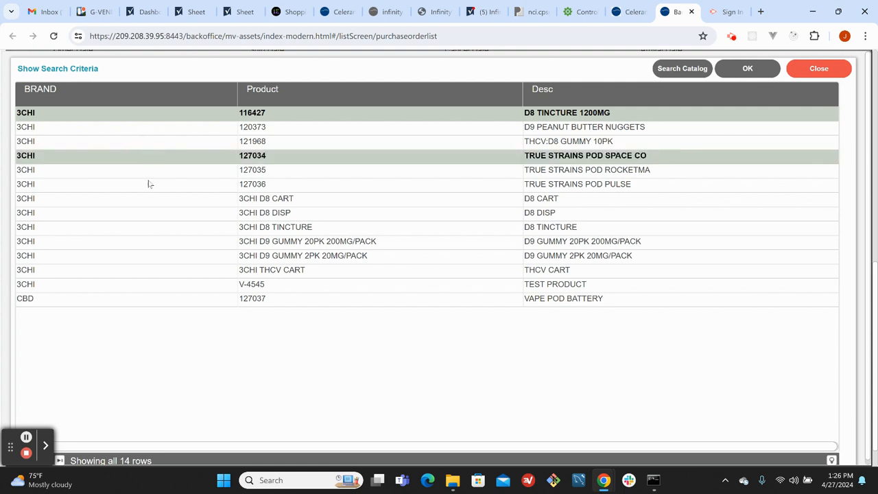
pyautogui.click(129, 215)
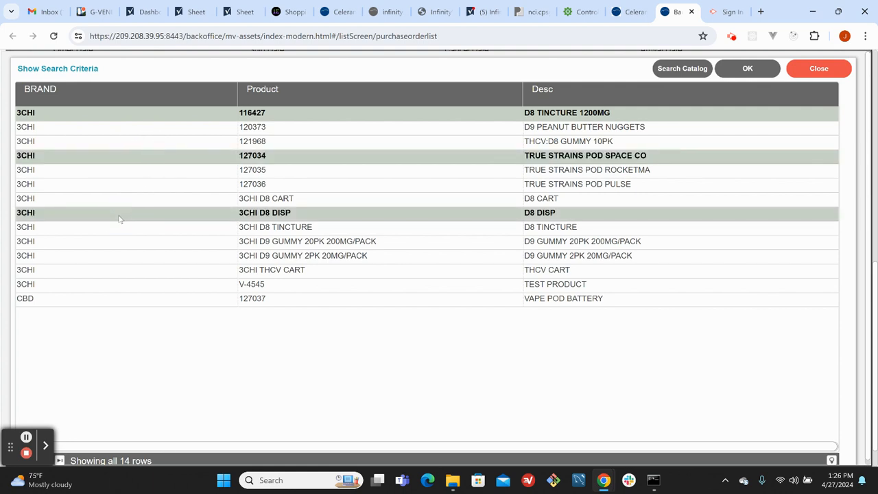
pyautogui.click(120, 244)
pyautogui.click(121, 259)
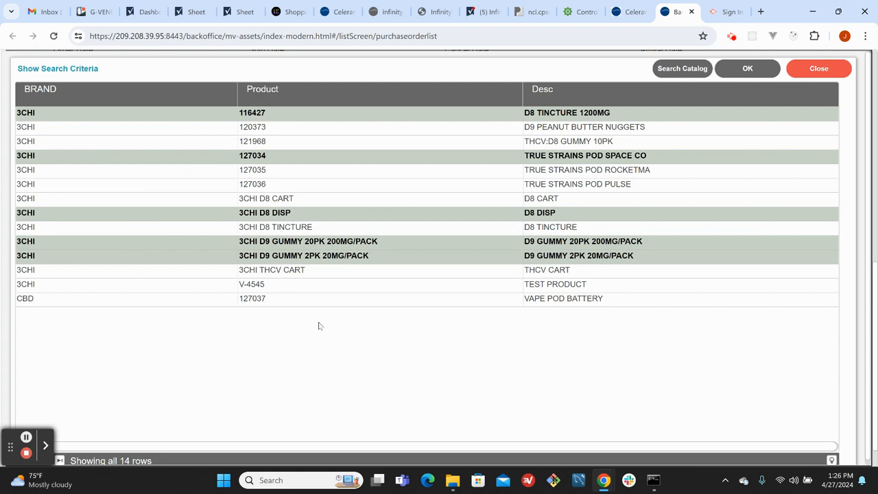
# - Select all found products from 116427 through 127037 and add them to the purchase order
pyautogui.click(181, 118)
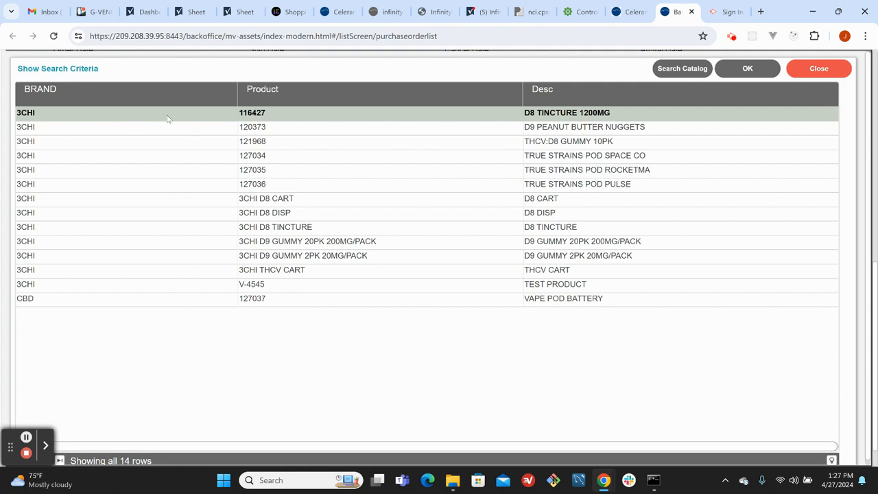
pyautogui.keyDown('shift'); pyautogui.click(150, 302); pyautogui.keyUp('shift')
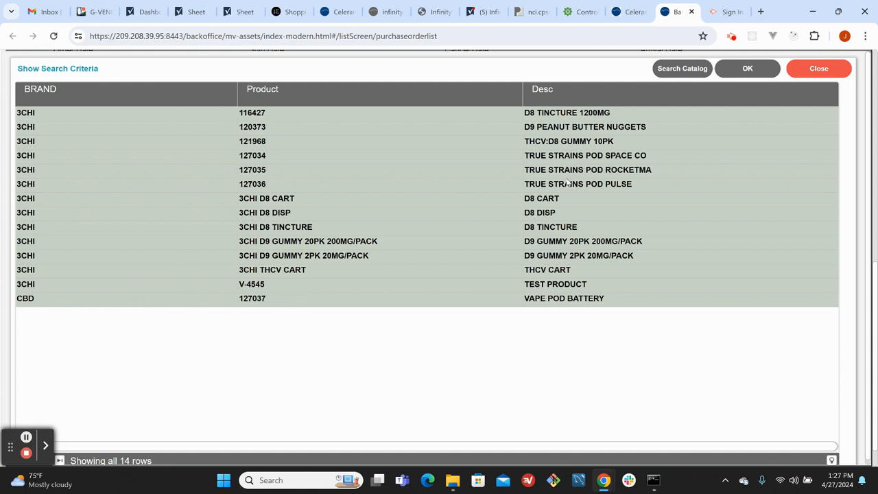
pyautogui.click(741, 70)
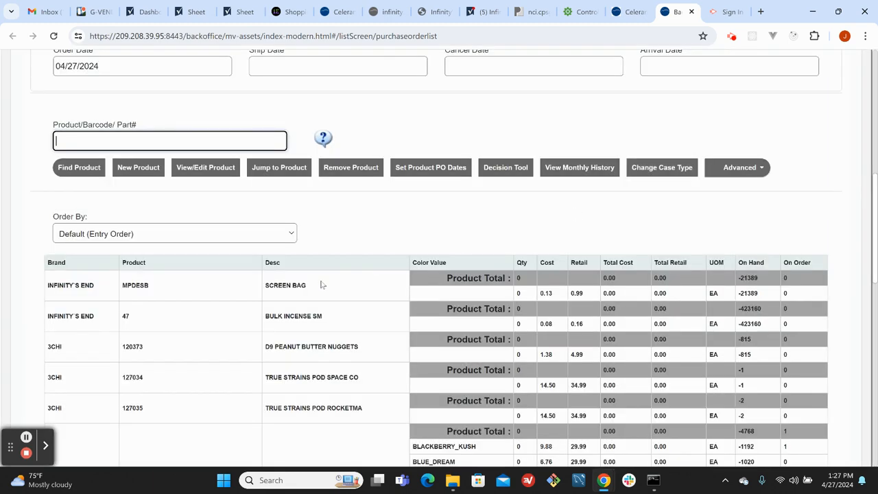
# - Examine the order's product lines and their color variants, highlighting the BLACKBERRY_KUSH line of 3CHI D8 CART
pyautogui.scroll(-8, 359, 312)
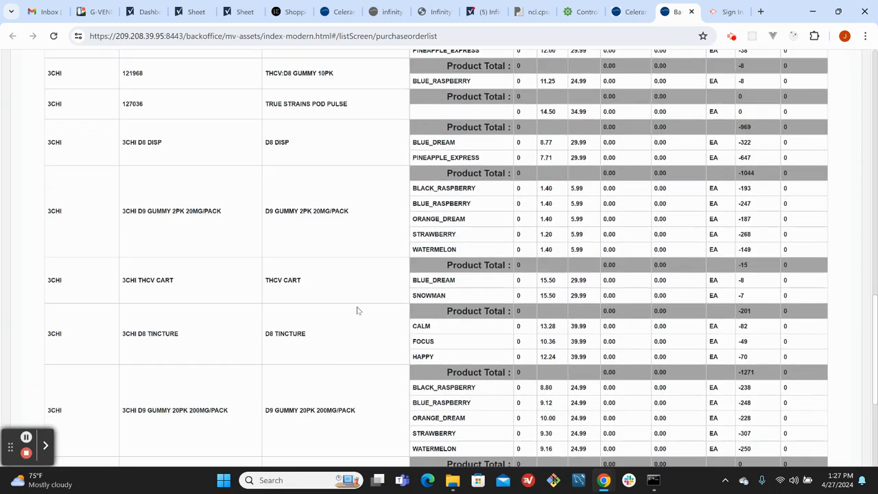
pyautogui.scroll(-3, 356, 311)
pyautogui.scroll(1, 356, 311)
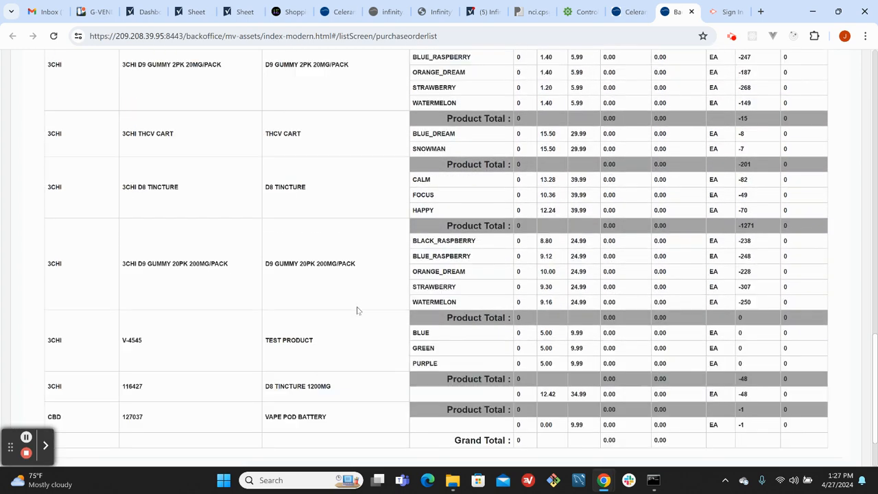
pyautogui.scroll(10, 356, 311)
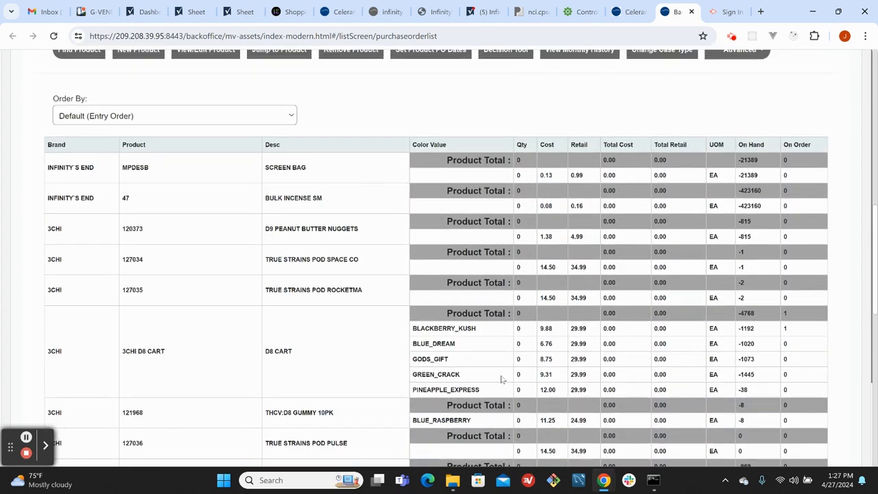
pyautogui.scroll(-2, 499, 373)
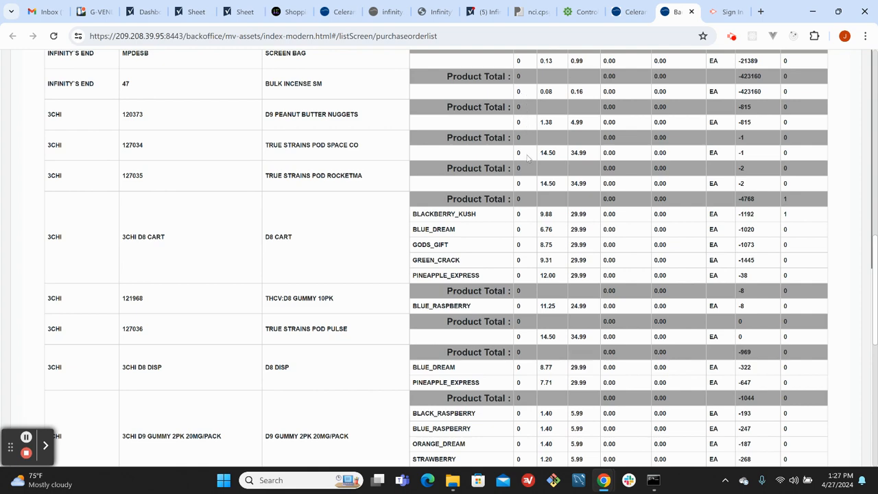
pyautogui.click(523, 214)
pyautogui.scroll(3, 525, 226)
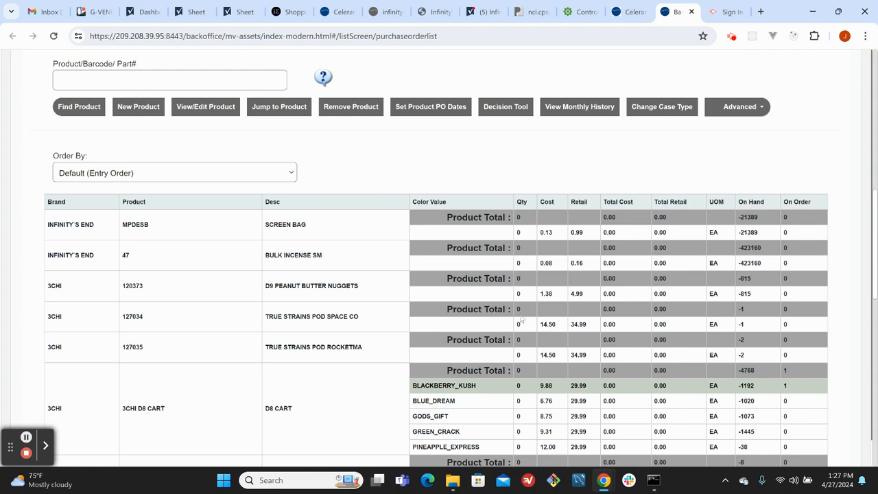
# - Remove product MPDESB, the SCREEN BAG, from the purchase order
pyautogui.scroll(-2, 523, 322)
pyautogui.scroll(2, 480, 315)
pyautogui.click(503, 233)
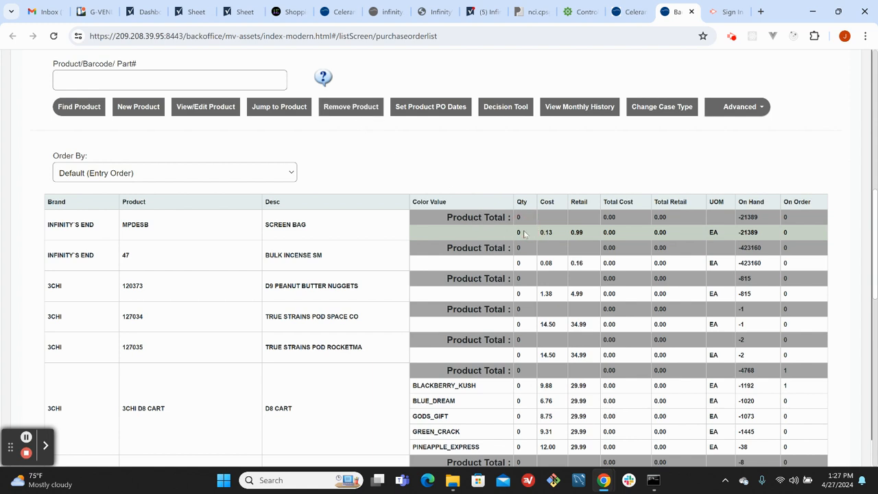
pyautogui.click(348, 107)
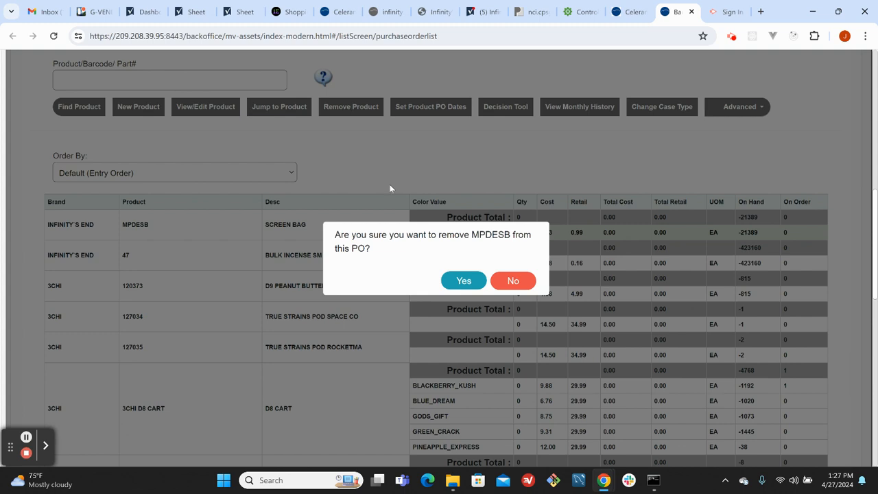
pyautogui.click(464, 283)
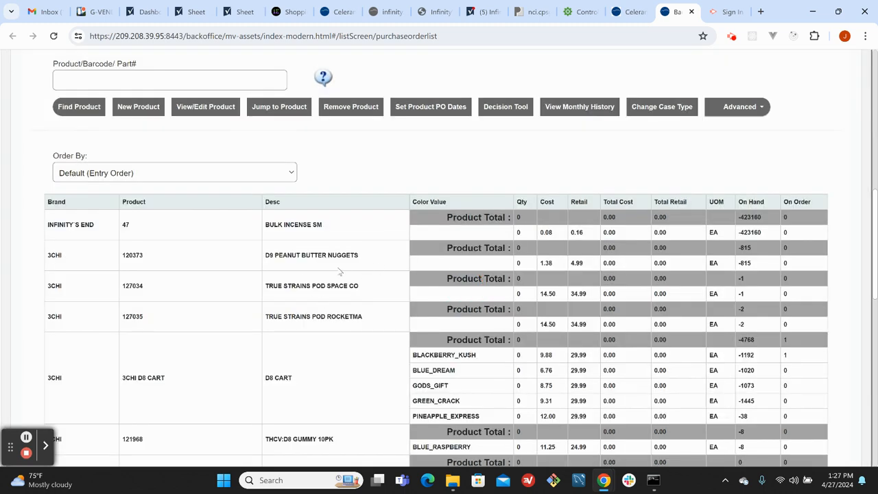
# - Remove product 47, BULK INCENSE SM, from the purchase order
pyautogui.moveTo(348, 230); pyautogui.dragTo(256, 224)
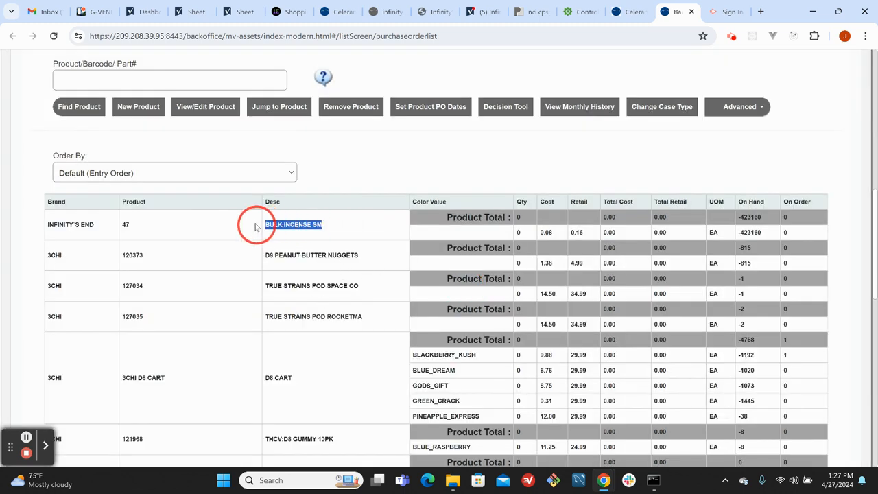
pyautogui.click(527, 235)
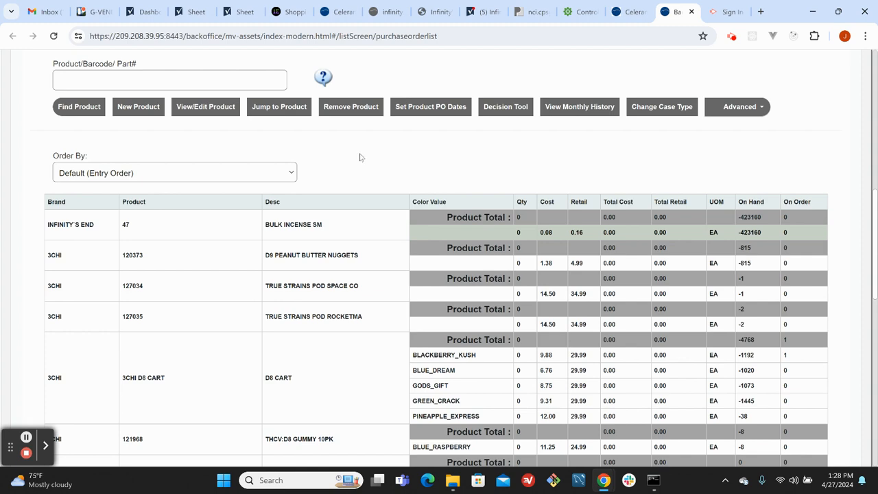
pyautogui.click(343, 108)
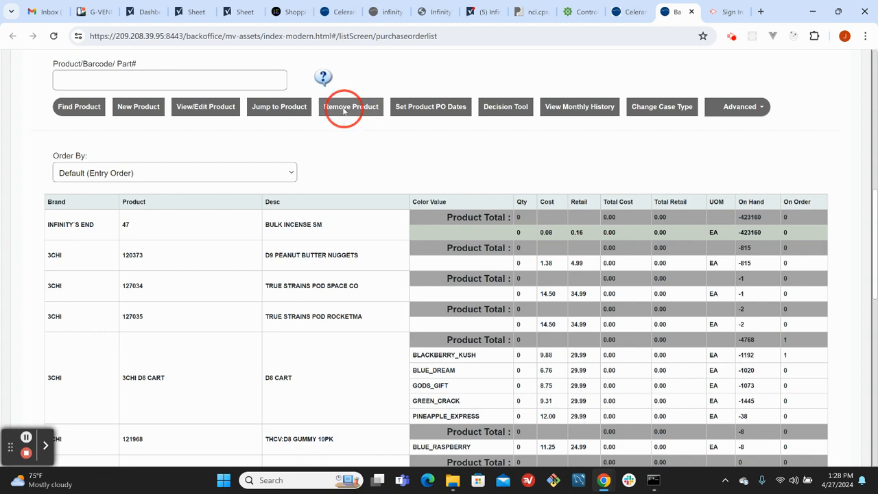
pyautogui.click(465, 281)
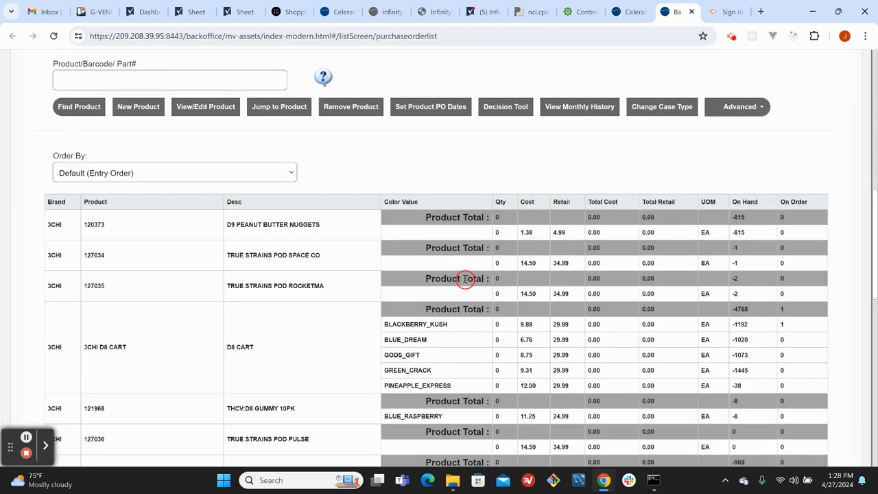
# - Examine the brand, product number and description of the 120373 and 3CHI D8 CART lines in the order
pyautogui.click(505, 233)
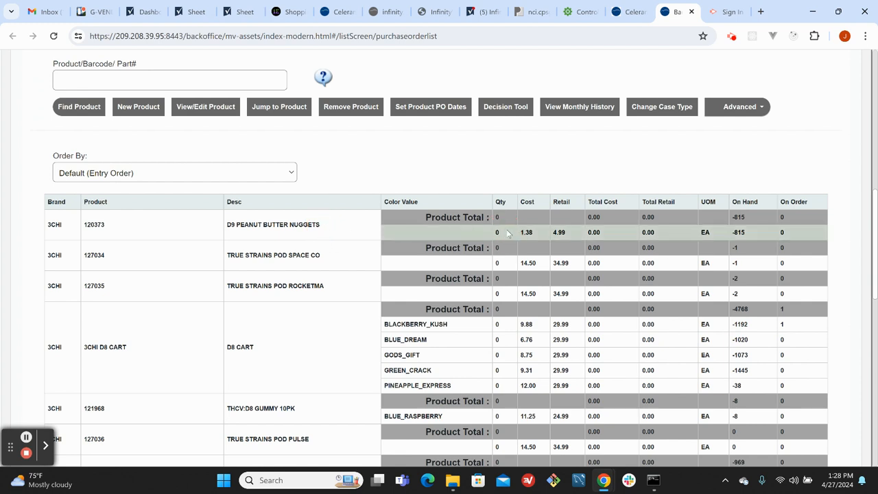
pyautogui.moveTo(327, 225); pyautogui.dragTo(216, 224)
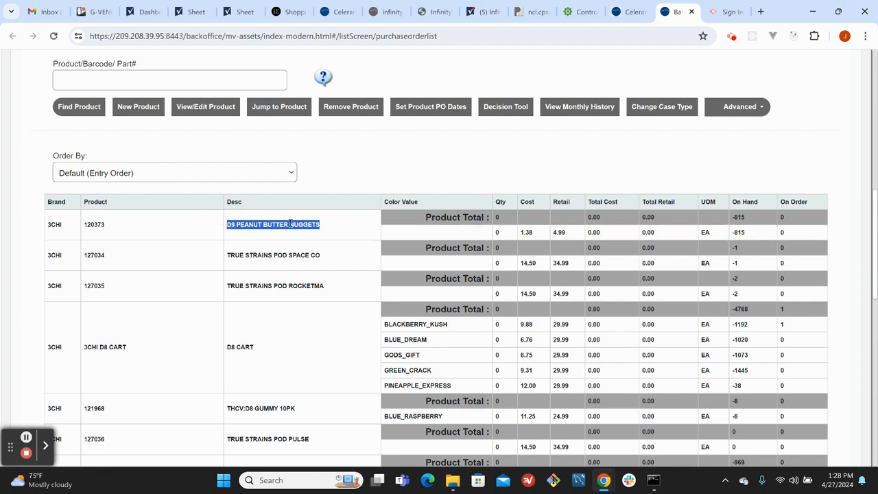
pyautogui.moveTo(127, 229); pyautogui.dragTo(84, 224)
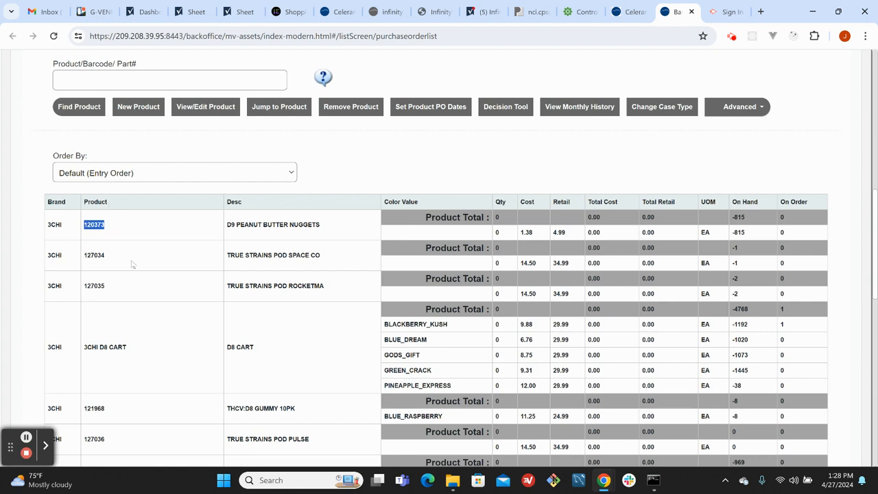
pyautogui.click(111, 226)
pyautogui.moveTo(103, 224); pyautogui.dragTo(84, 225)
pyautogui.click(286, 333)
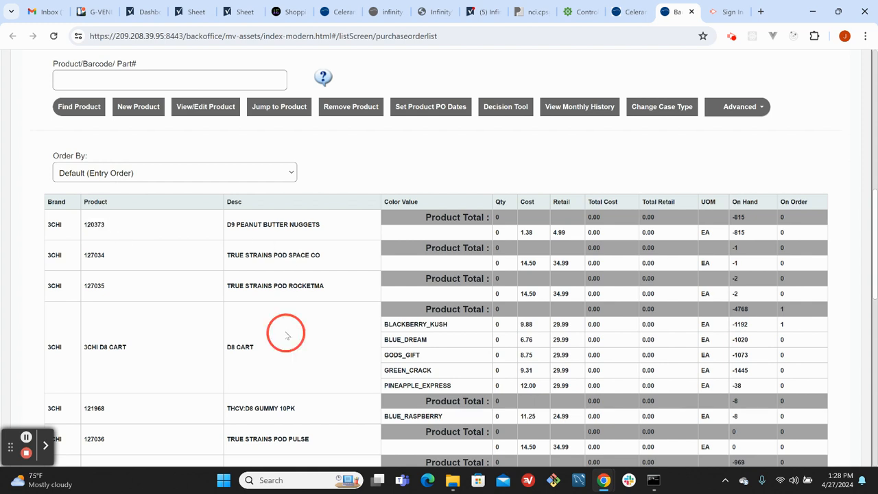
pyautogui.scroll(-1, 275, 356)
pyautogui.moveTo(277, 297); pyautogui.dragTo(227, 290)
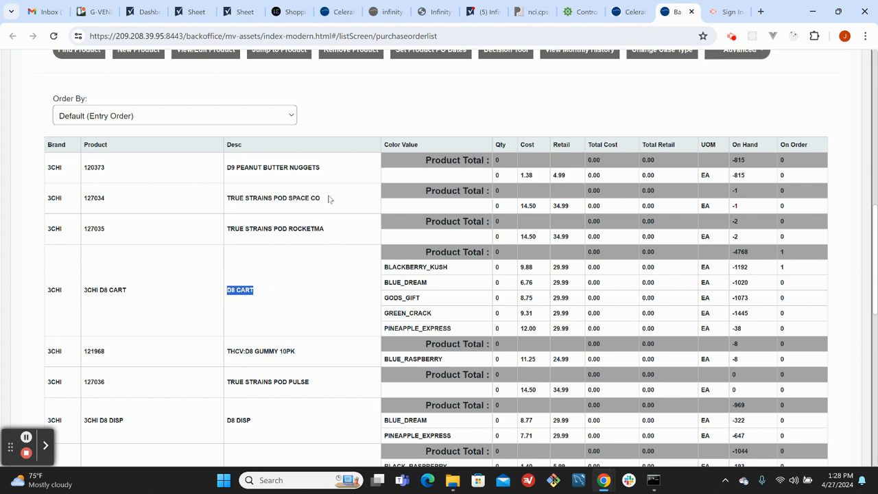
pyautogui.doubleClick(58, 291)
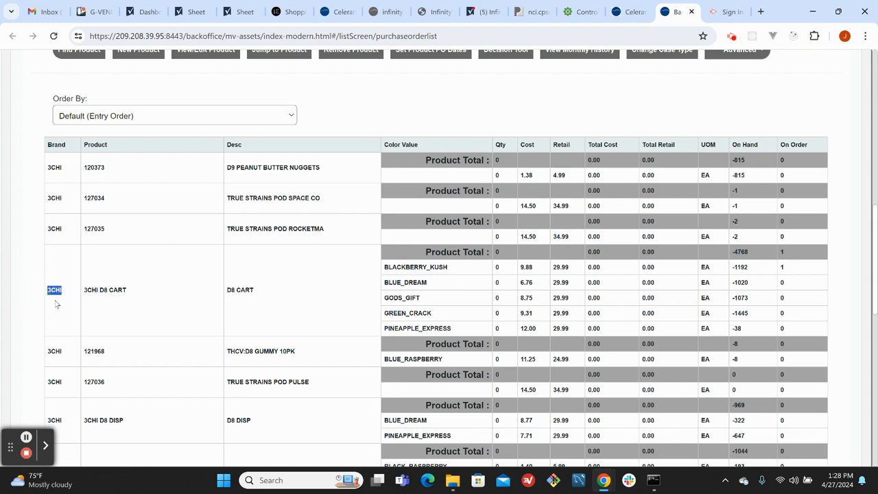
pyautogui.click(275, 293)
pyautogui.moveTo(275, 293); pyautogui.dragTo(226, 290)
pyautogui.moveTo(238, 146); pyautogui.dragTo(226, 147)
pyautogui.moveTo(70, 290); pyautogui.dragTo(48, 288)
# - Examine the description of product 127035 and review the remaining order lines down to the grand total
pyautogui.moveTo(324, 228); pyautogui.dragTo(231, 229)
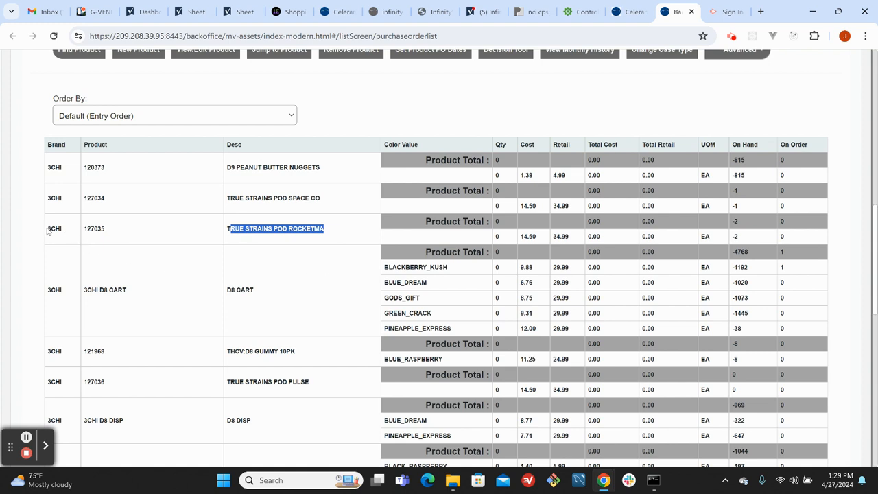
pyautogui.click(307, 229)
pyautogui.moveTo(327, 229); pyautogui.dragTo(221, 229)
pyautogui.scroll(-5, 335, 284)
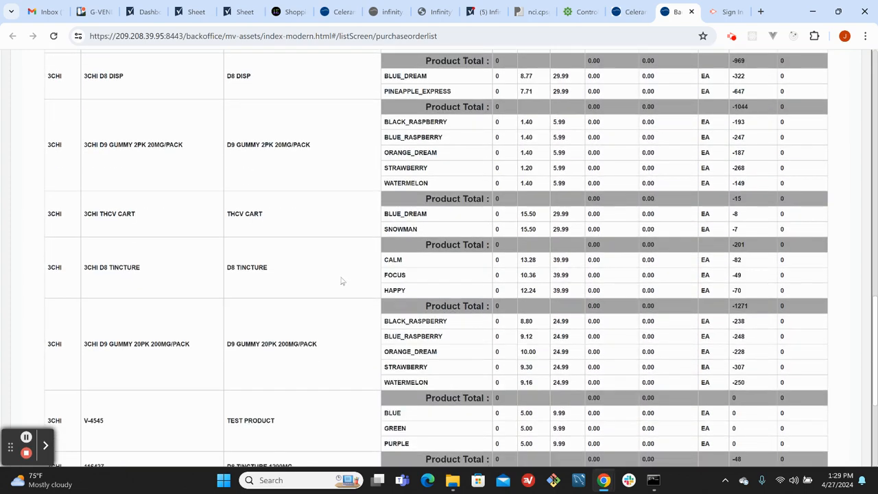
pyautogui.scroll(-3, 342, 279)
pyautogui.scroll(20, 343, 281)
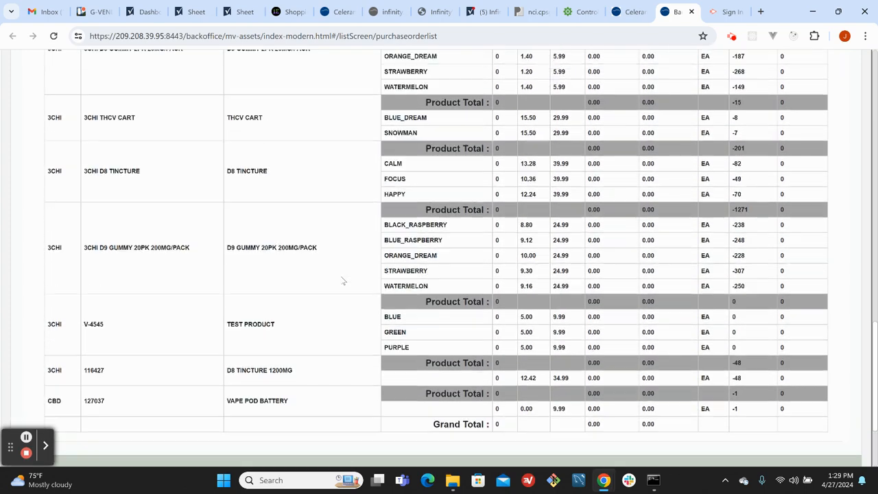
pyautogui.scroll(-3, 344, 281)
pyautogui.scroll(-1, 343, 281)
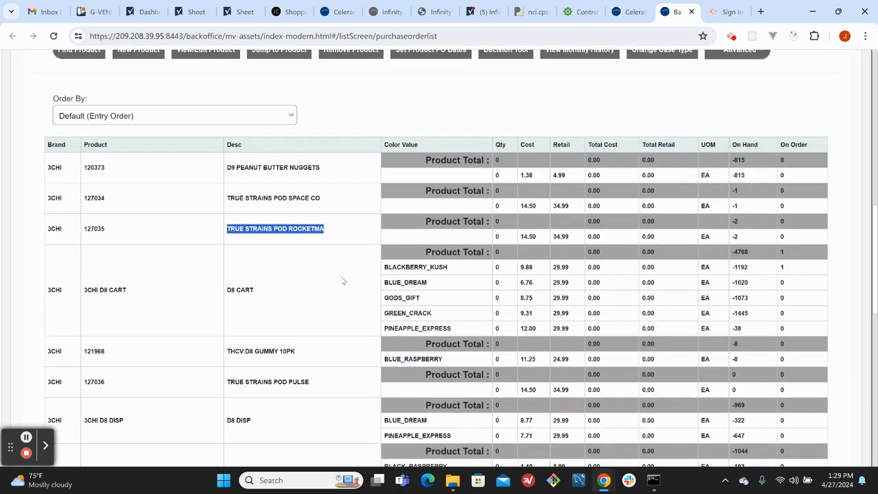
pyautogui.click(297, 174)
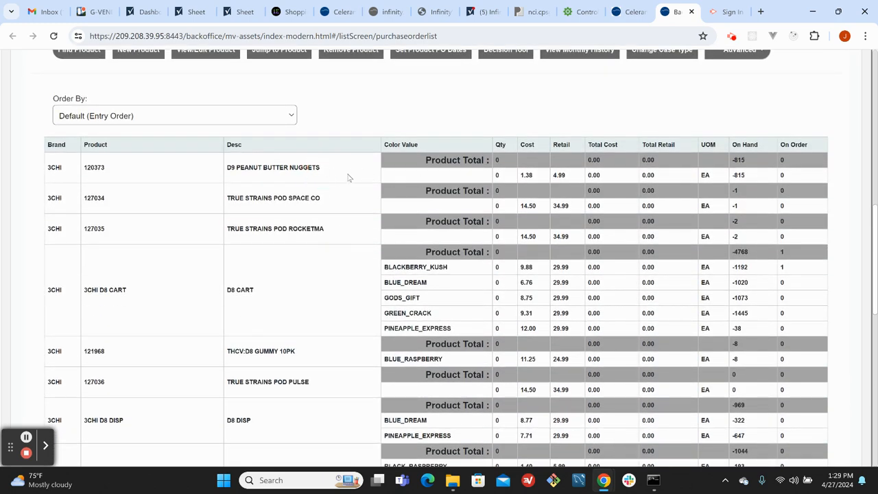
# - Open the PO SKU matrix for product 120373, D9 PEANUT BUTTER NUGGETS, from its quantity
pyautogui.click(502, 174)
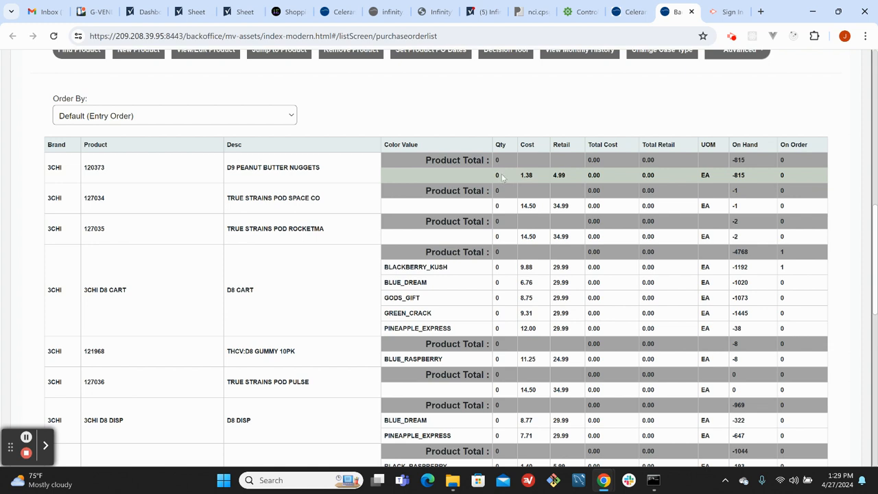
pyautogui.click(504, 207)
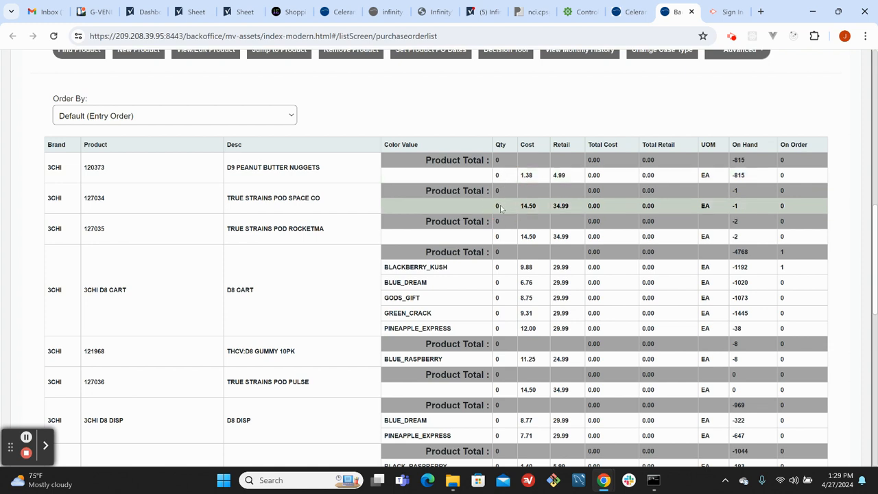
pyautogui.click(504, 177)
pyautogui.click(501, 175)
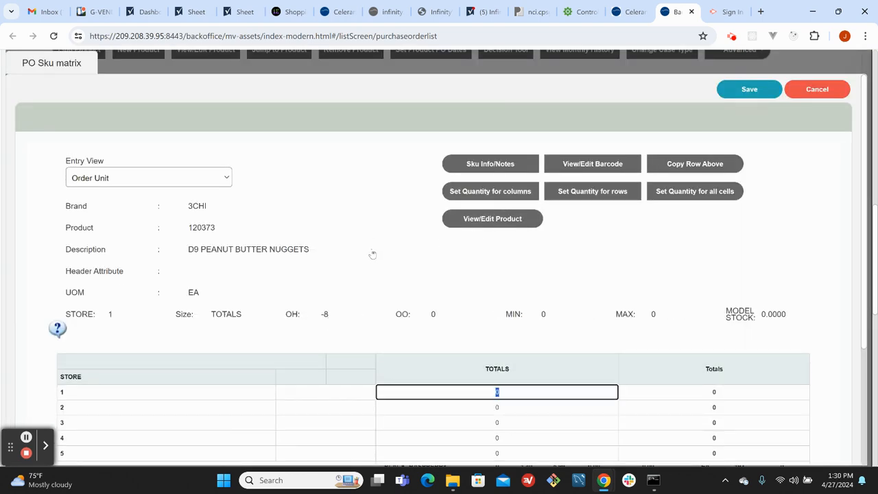
pyautogui.scroll(-3, 372, 254)
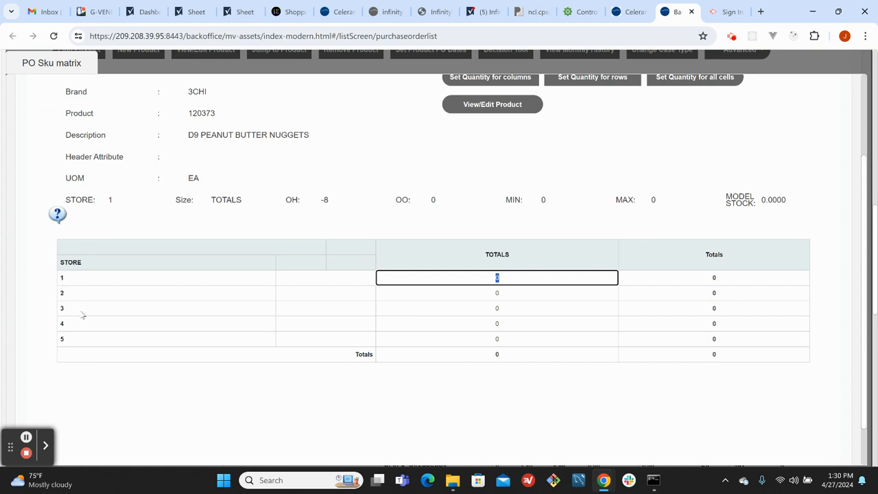
# - Examine the store rows of the SKU matrix and the stock details for store 1
pyautogui.doubleClick(64, 279)
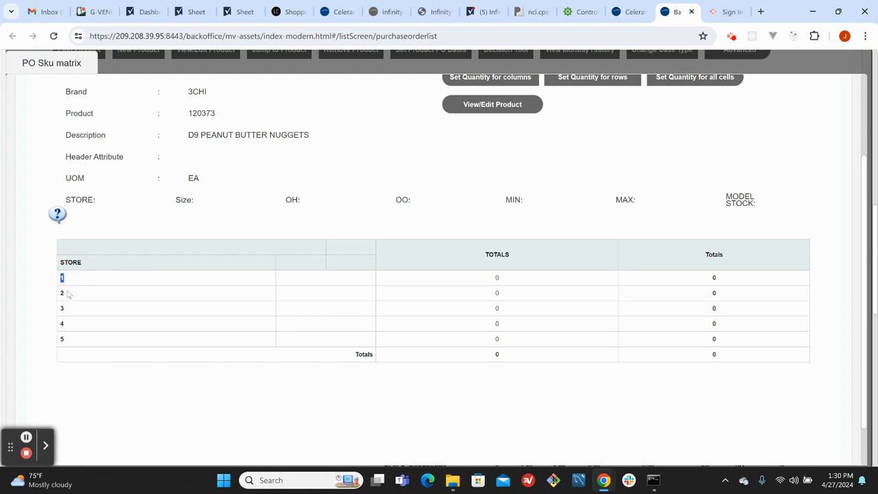
pyautogui.doubleClick(65, 293)
pyautogui.doubleClick(61, 310)
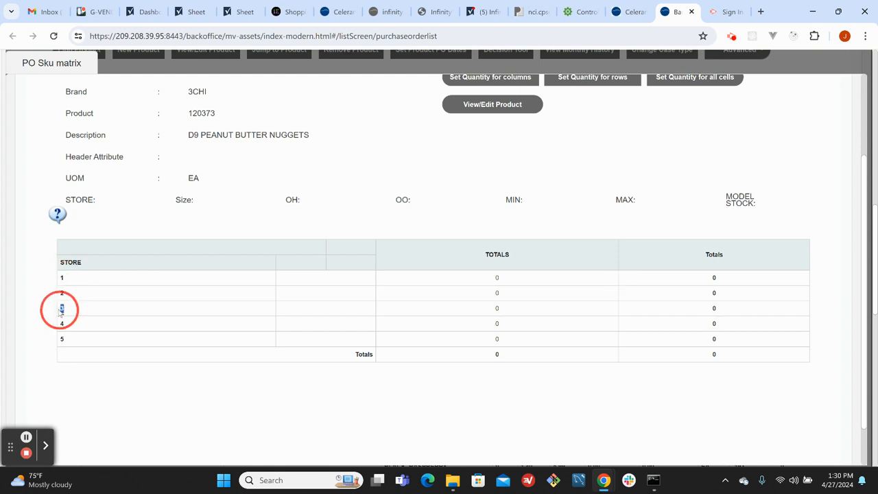
pyautogui.doubleClick(63, 324)
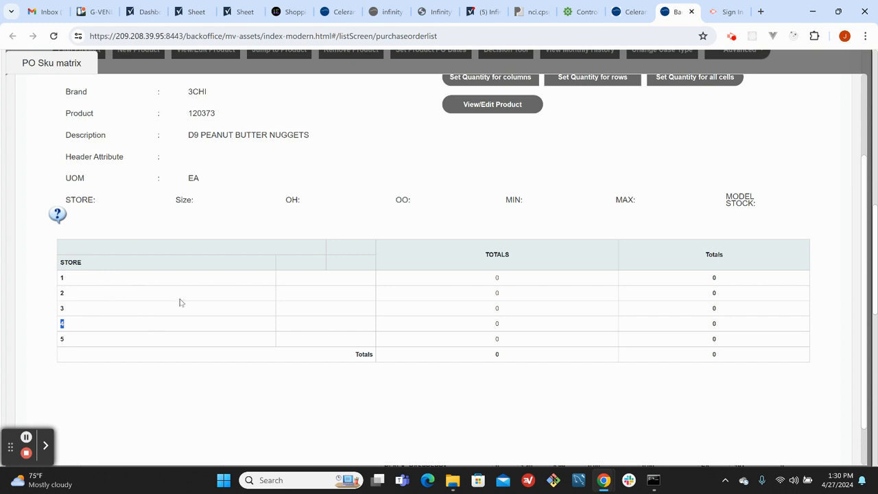
pyautogui.click(124, 280)
pyautogui.click(508, 279)
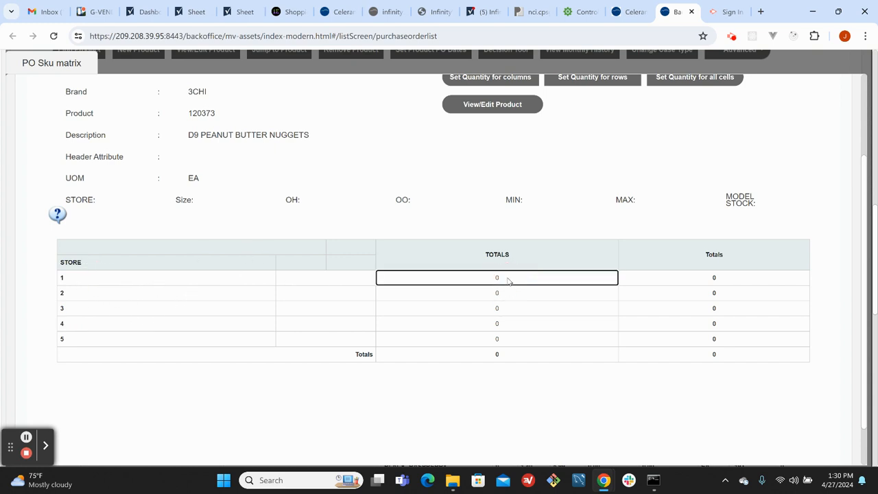
pyautogui.click(509, 278)
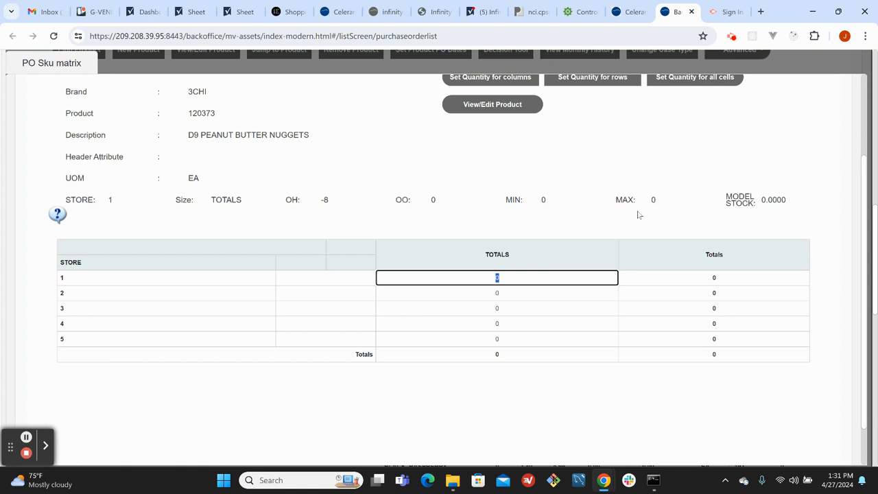
# - Compare the on-hand, on-order, minimum and maximum figures of the different stores in the matrix
pyautogui.click(504, 293)
pyautogui.click(506, 278)
pyautogui.press('Down')
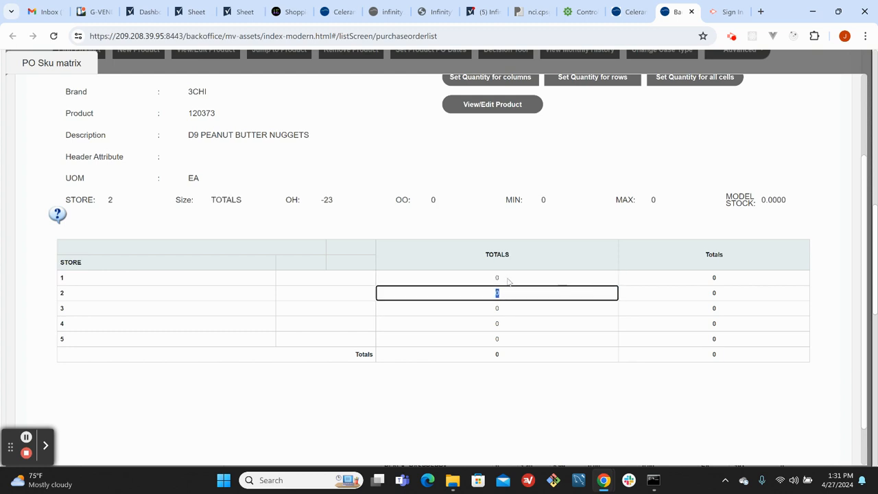
pyautogui.press('Down')
pyautogui.press('Down')
pyautogui.click(524, 303)
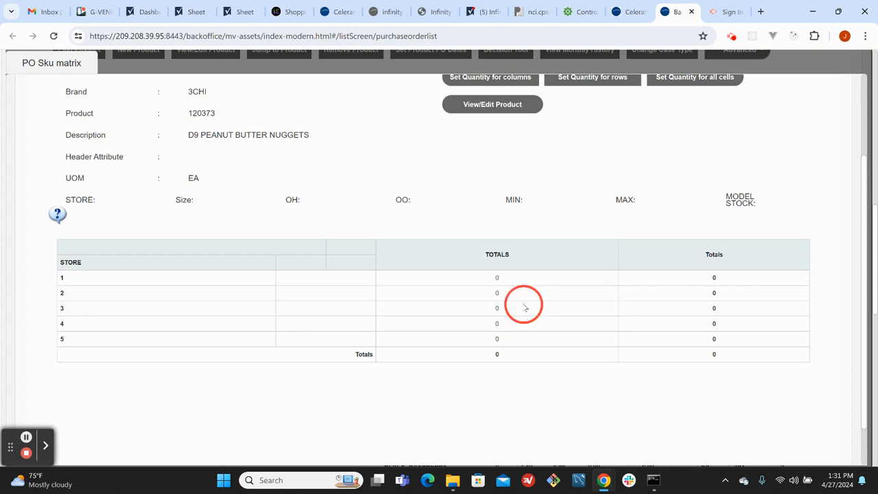
pyautogui.click(519, 293)
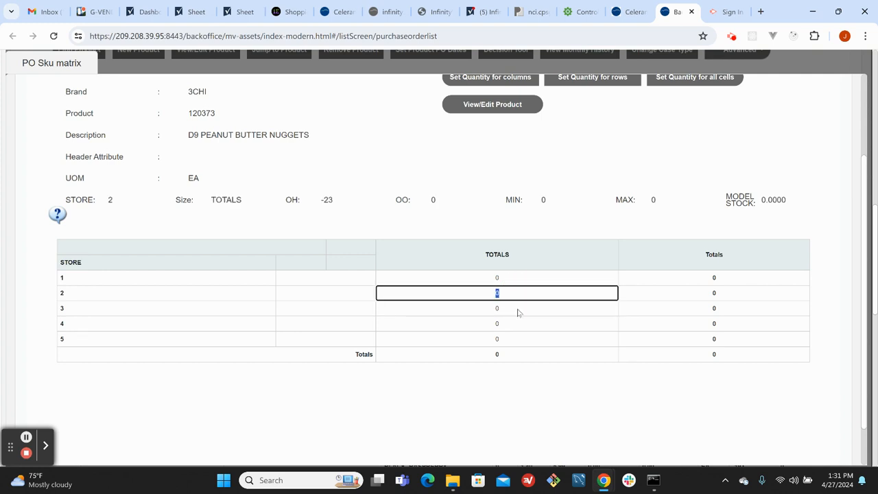
pyautogui.click(518, 334)
# - Set the order quantities to 5 for store 1, 2 for store 2, 4 for store 3 and 3 for store 4
pyautogui.click(516, 277)
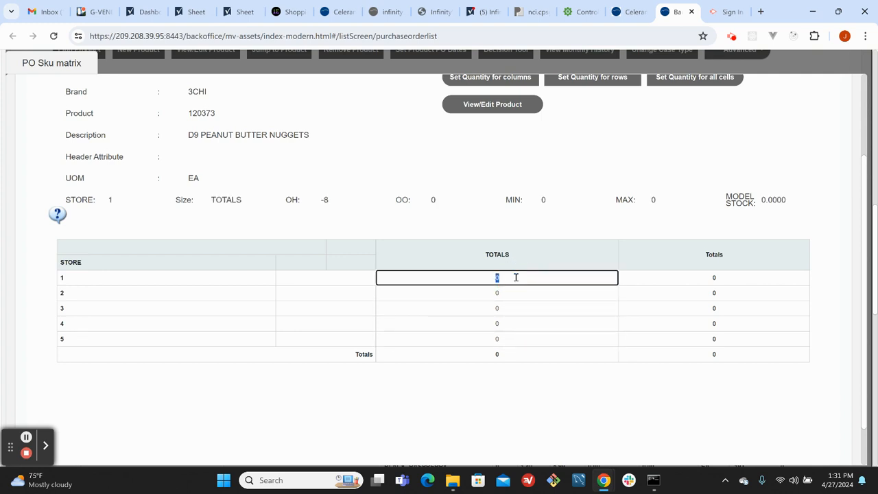
pyautogui.press('Return')
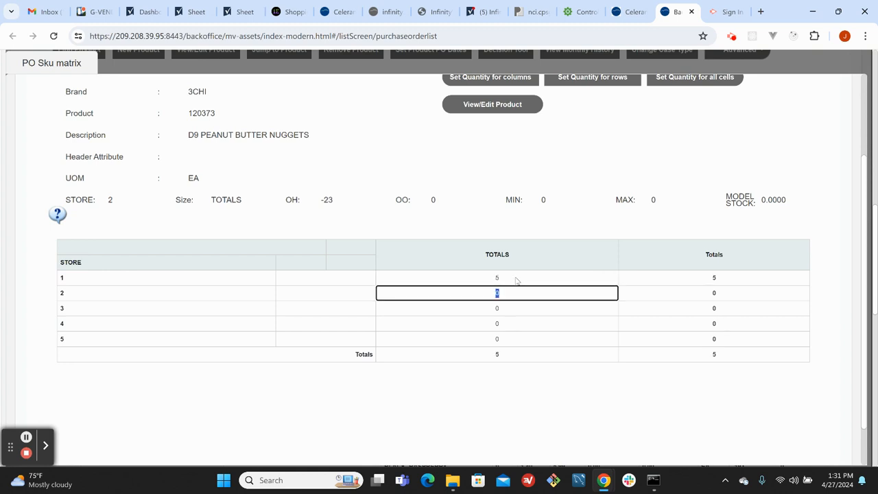
pyautogui.press('Return')
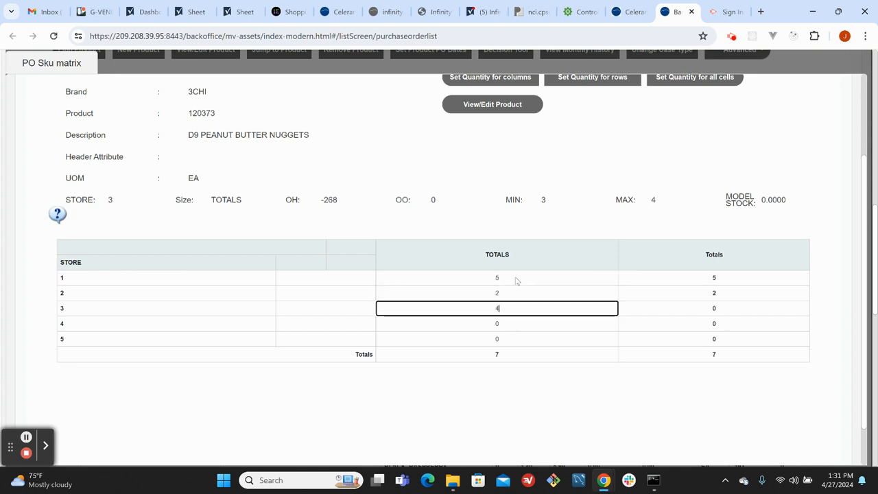
pyautogui.press('Return')
pyautogui.write('3')
pyautogui.press('Up')
pyautogui.scroll(2, 595, 238)
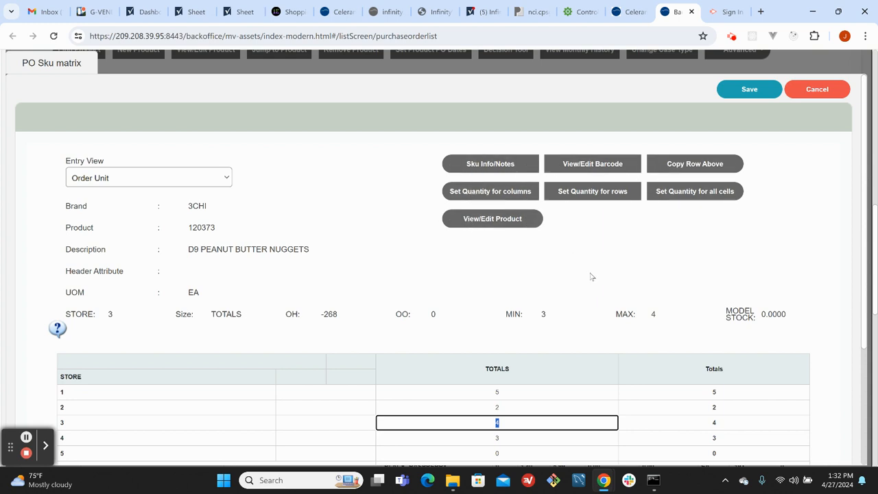
pyautogui.scroll(-3, 593, 271)
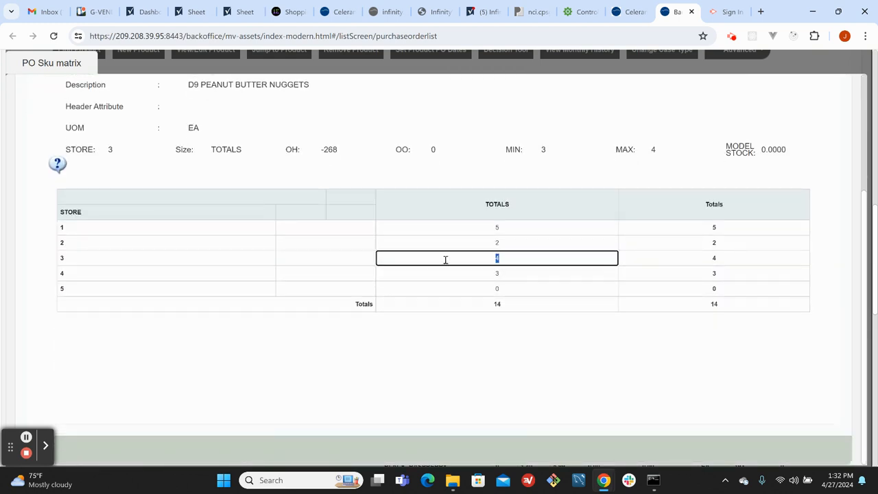
# - Check the quantity cells of stores 1 to 4 in the SKU matrix and save the matrix
pyautogui.click(504, 229)
pyautogui.click(504, 243)
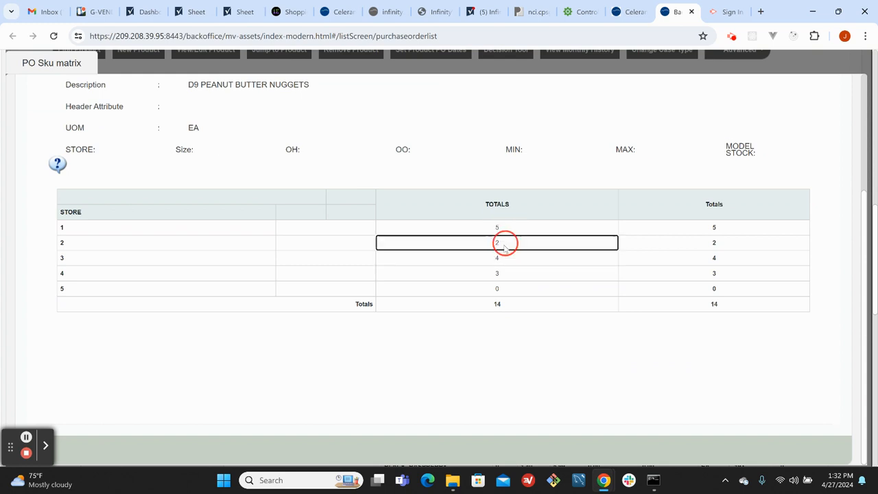
pyautogui.click(506, 258)
pyautogui.click(506, 272)
pyautogui.scroll(3, 583, 253)
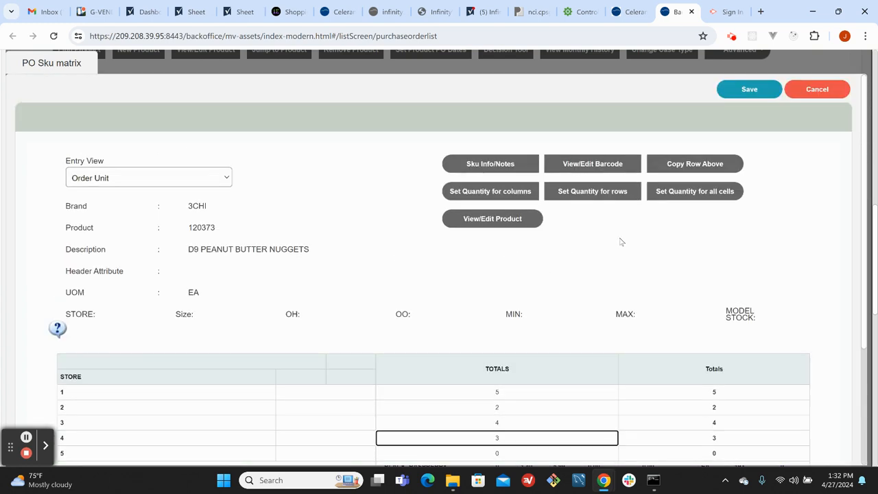
pyautogui.click(748, 90)
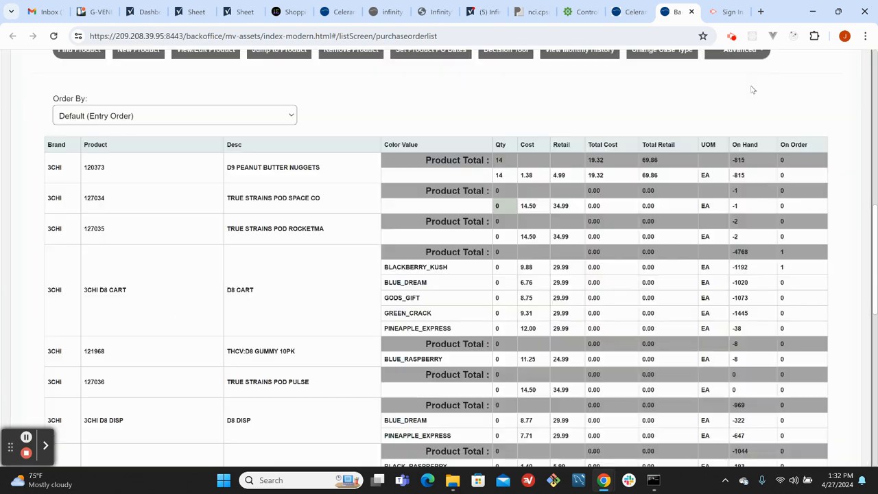
# - Check the order quantity of D9 PEANUT BUTTER NUGGETS in the product list and reopen its SKU matrix
pyautogui.click(500, 175)
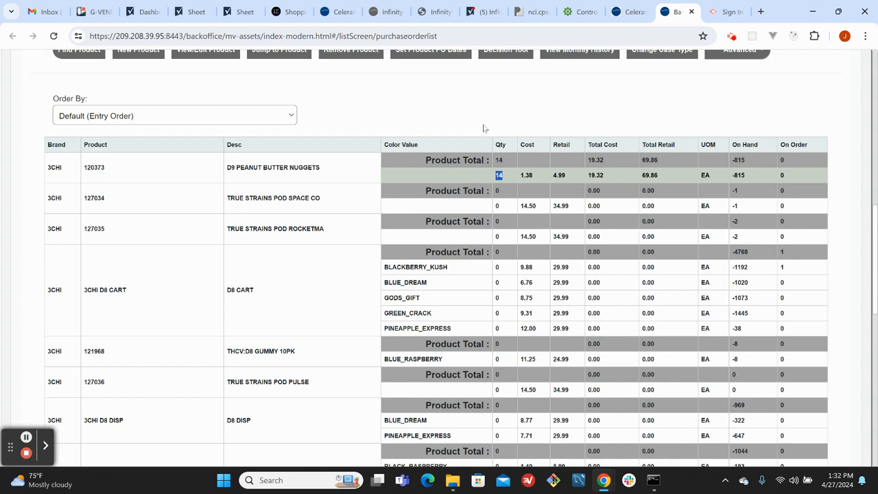
pyautogui.click(431, 118)
pyautogui.scroll(2, 446, 143)
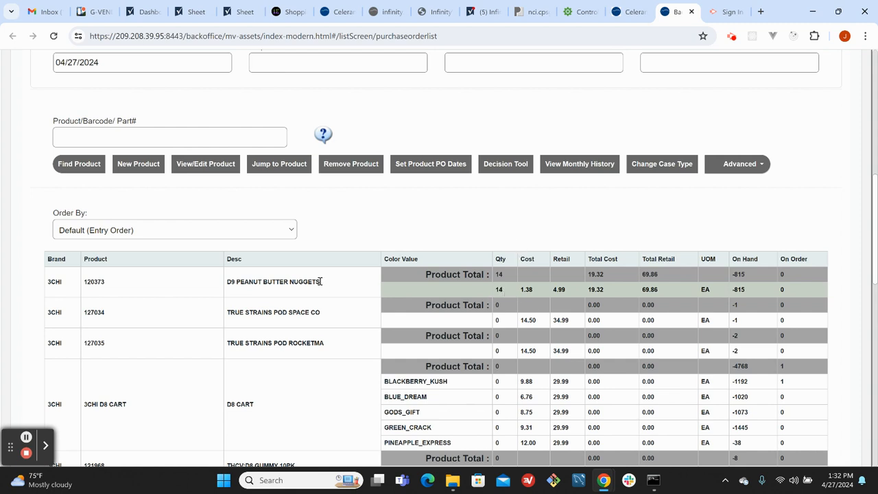
pyautogui.moveTo(320, 282); pyautogui.dragTo(226, 283)
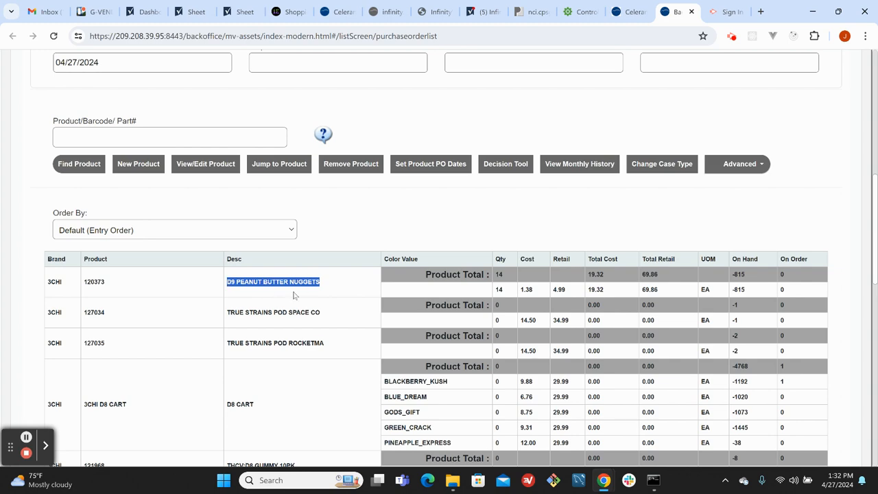
pyautogui.click(505, 290)
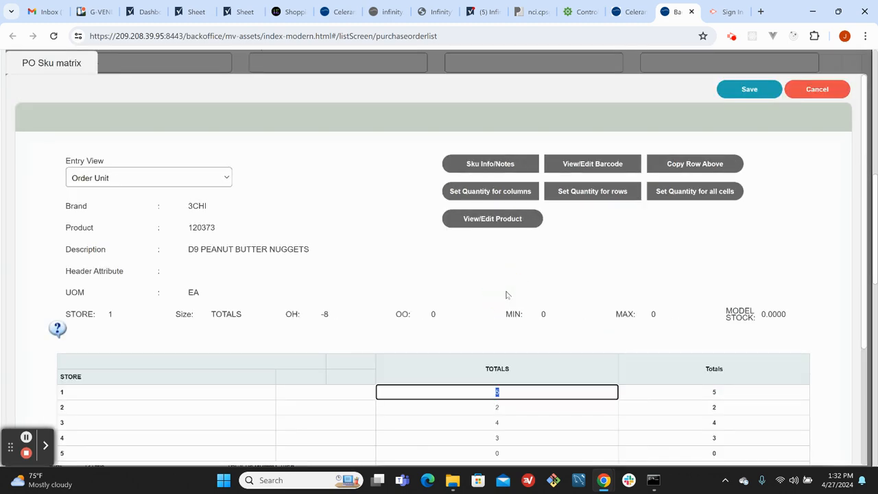
# - Review the per-store quantities and product details of D9 PEANUT BUTTER NUGGETS, then save its matrix again
pyautogui.scroll(-2, 615, 342)
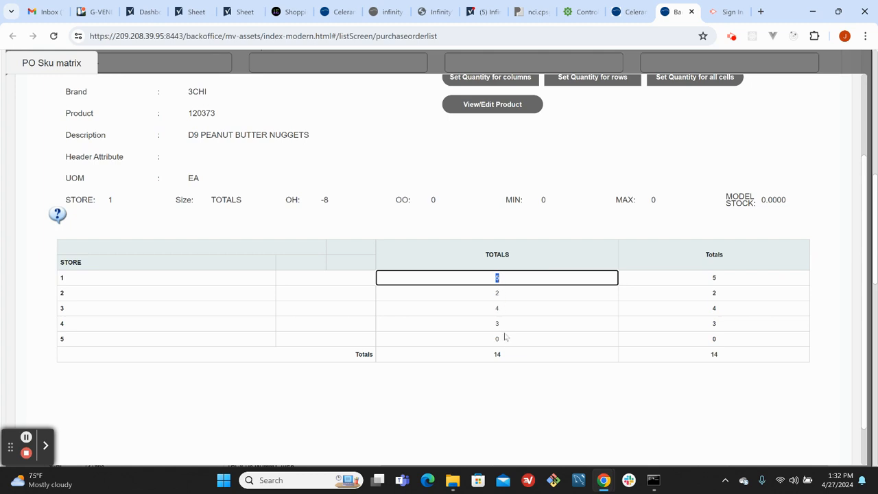
pyautogui.scroll(2, 539, 313)
pyautogui.scroll(-1, 527, 412)
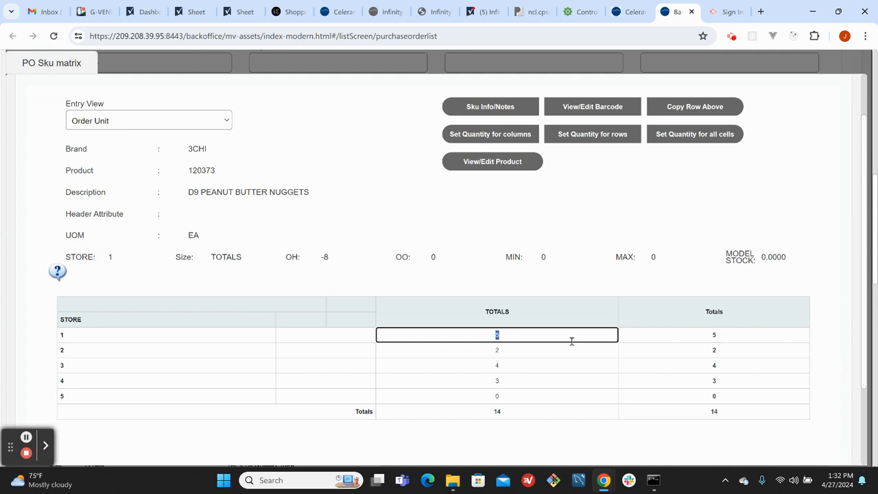
pyautogui.scroll(1, 590, 340)
pyautogui.scroll(-2, 600, 335)
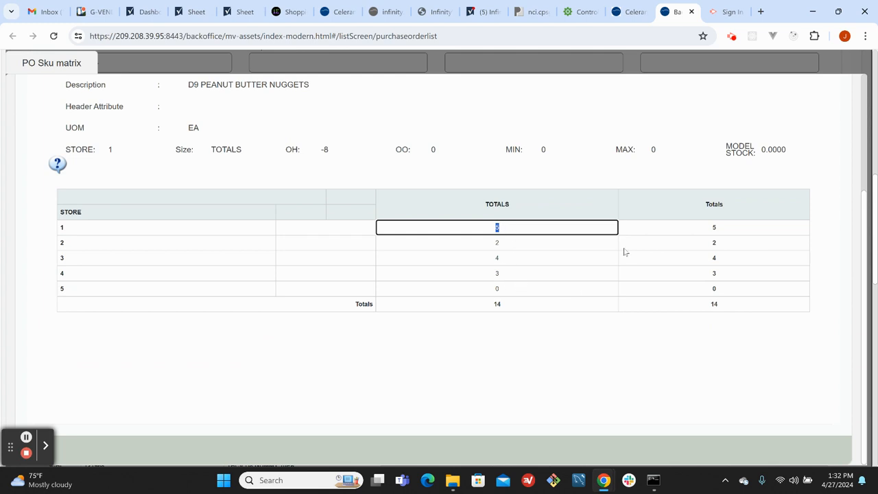
pyautogui.scroll(2, 624, 248)
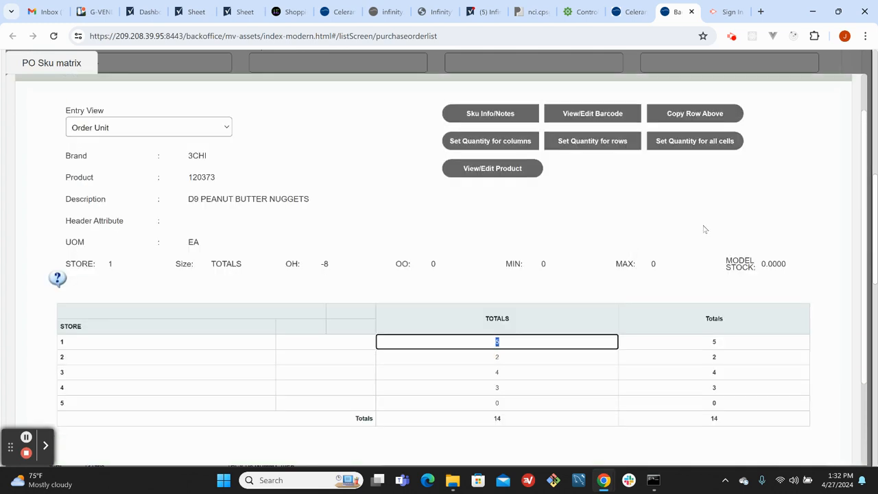
pyautogui.scroll(1, 706, 226)
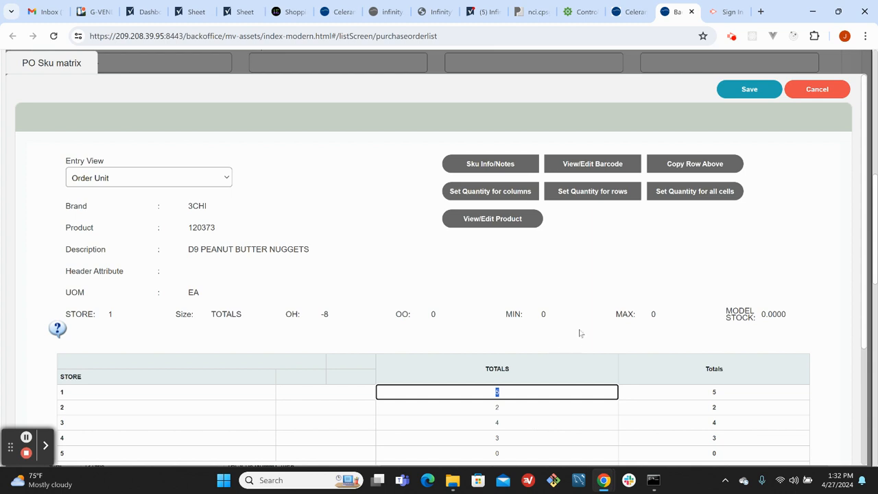
pyautogui.click(754, 89)
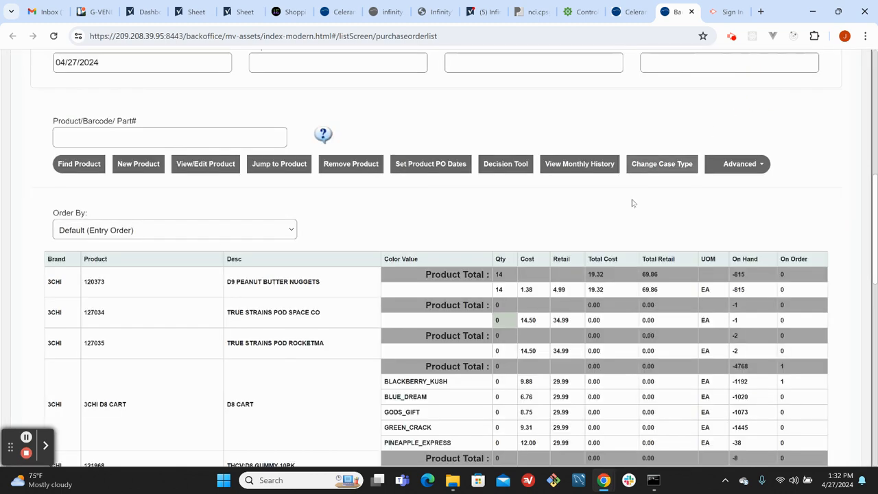
# - Examine the remaining products in the purchase order, including TRUE STRAINS POD SPACE CO and the color variants of D8 CART
pyautogui.scroll(-2, 505, 292)
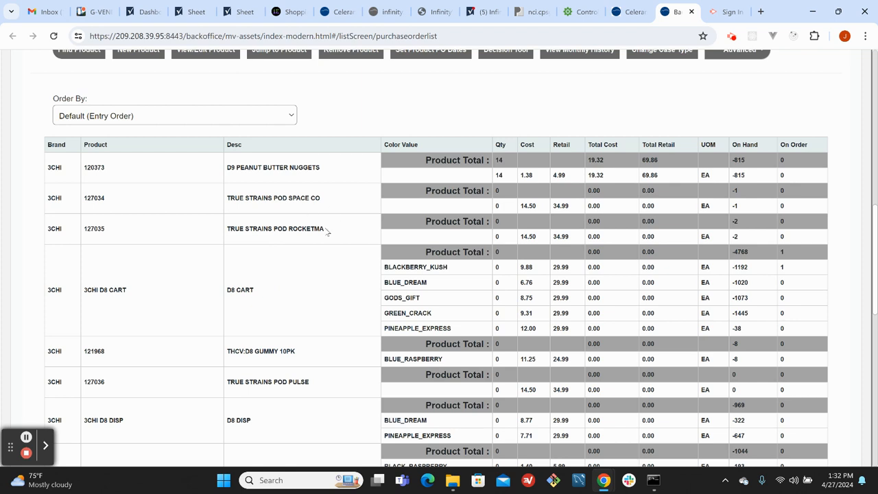
pyautogui.moveTo(331, 201); pyautogui.dragTo(220, 198)
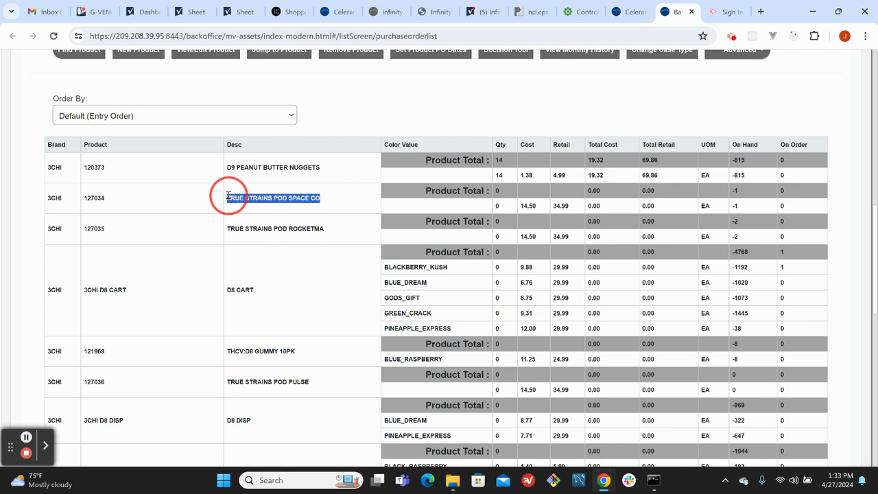
pyautogui.click(277, 290)
pyautogui.moveTo(257, 290); pyautogui.dragTo(227, 290)
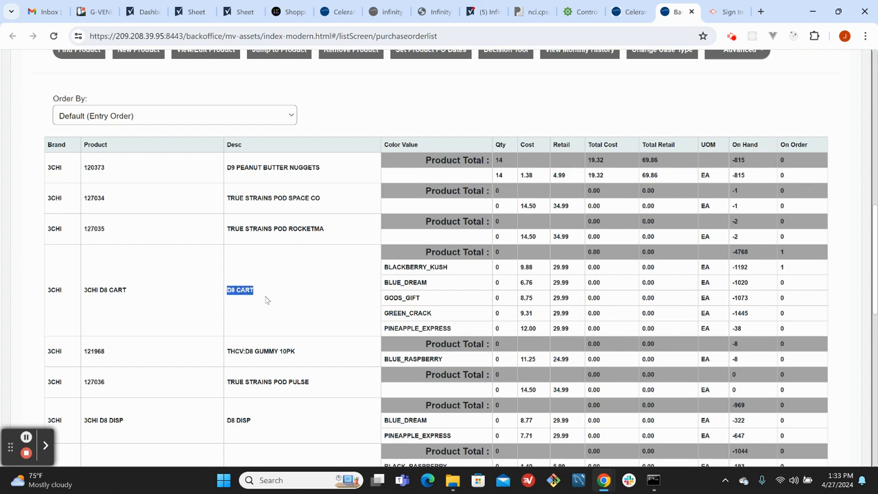
pyautogui.click(389, 266)
pyautogui.moveTo(385, 267); pyautogui.dragTo(388, 300)
pyautogui.click(437, 313)
pyautogui.scroll(-5, 332, 283)
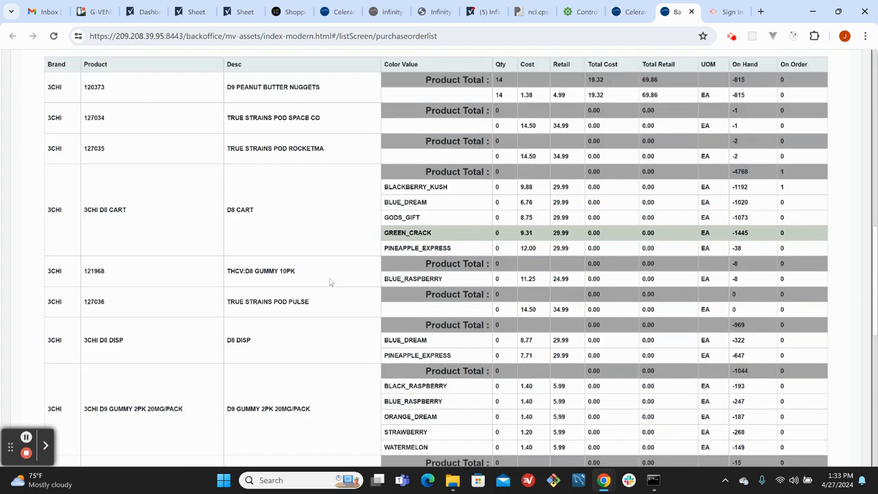
pyautogui.scroll(-3, 333, 284)
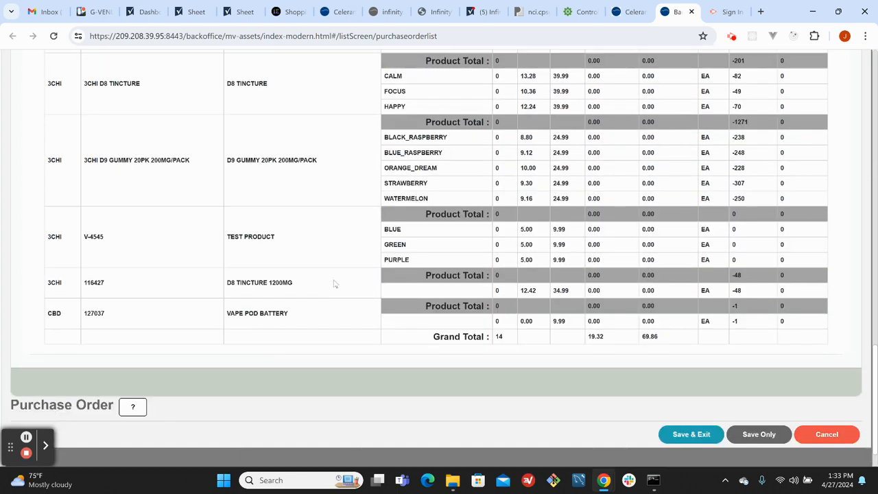
pyautogui.scroll(3, 335, 283)
pyautogui.scroll(3, 335, 284)
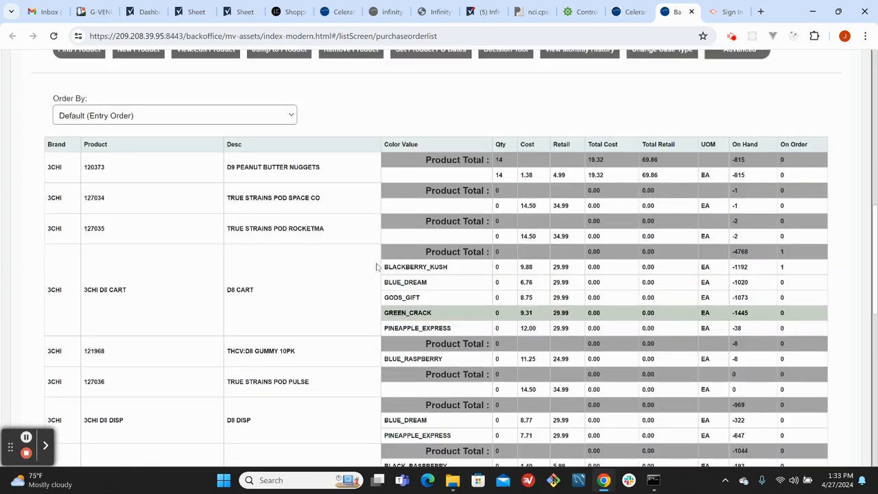
# - Open and save the SKU matrices of products 127034, TRUE STRAINS POD SPACE CO, and 127035, TRUE STRAINS POD ROCKETMA, in turn
pyautogui.doubleClick(502, 207)
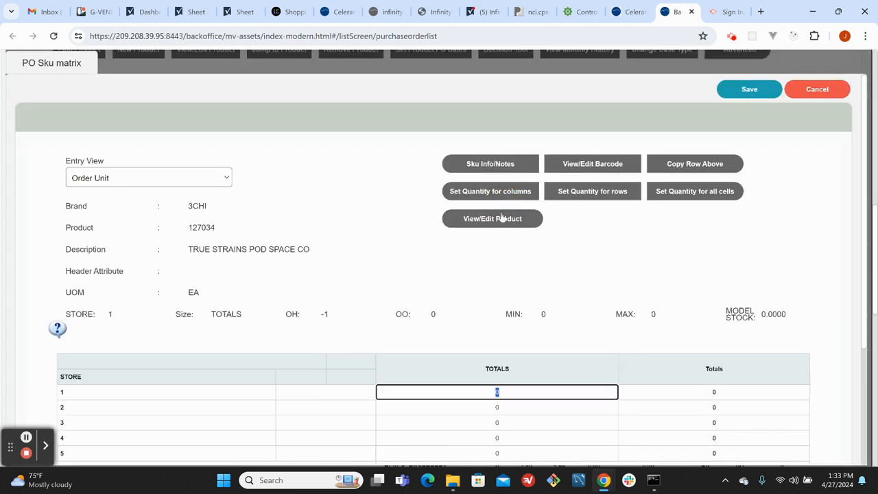
pyautogui.click(761, 94)
pyautogui.doubleClick(505, 240)
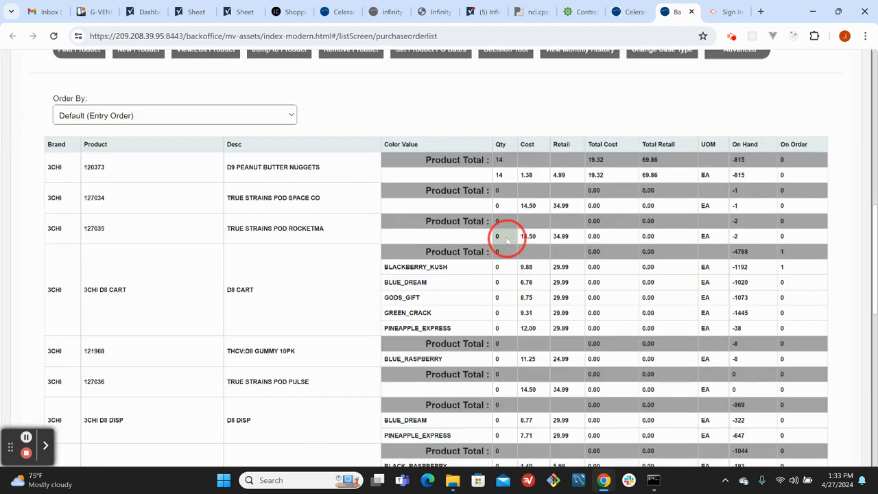
pyautogui.click(750, 91)
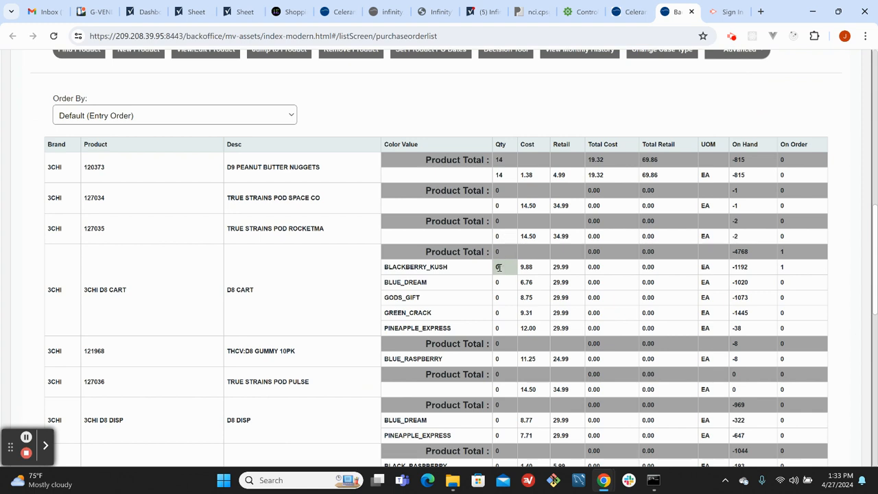
pyautogui.click(515, 205)
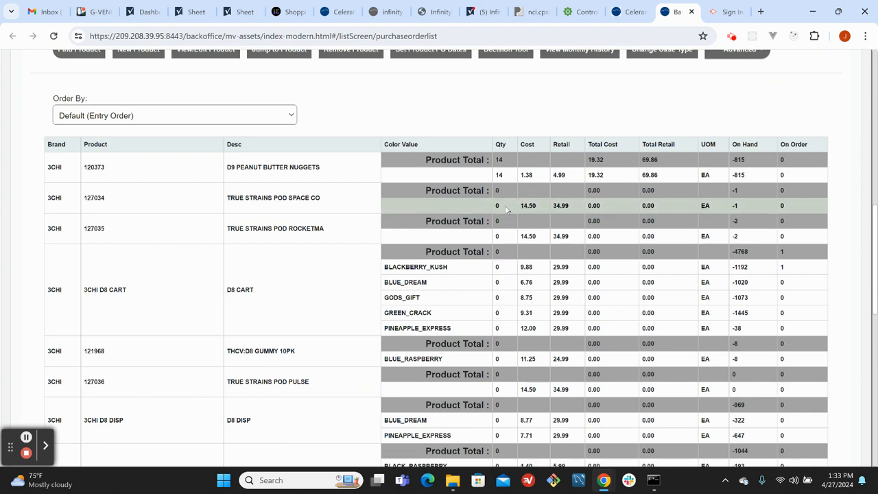
pyautogui.doubleClick(506, 207)
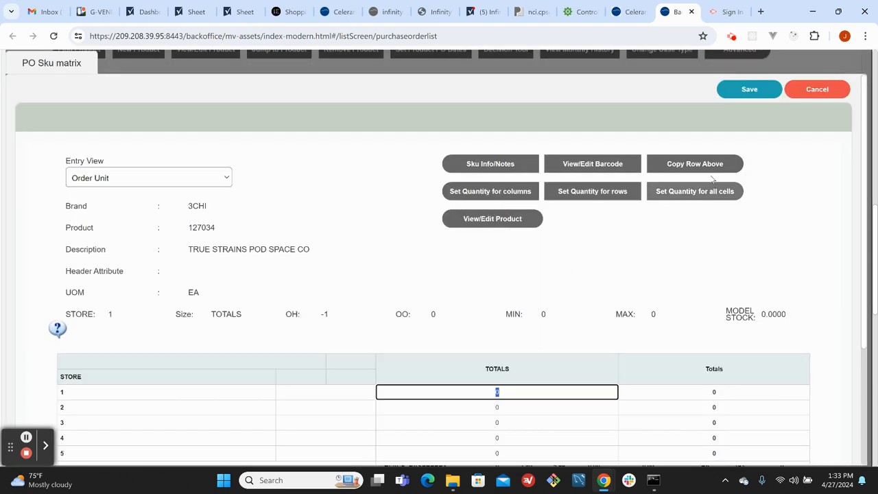
pyautogui.click(754, 90)
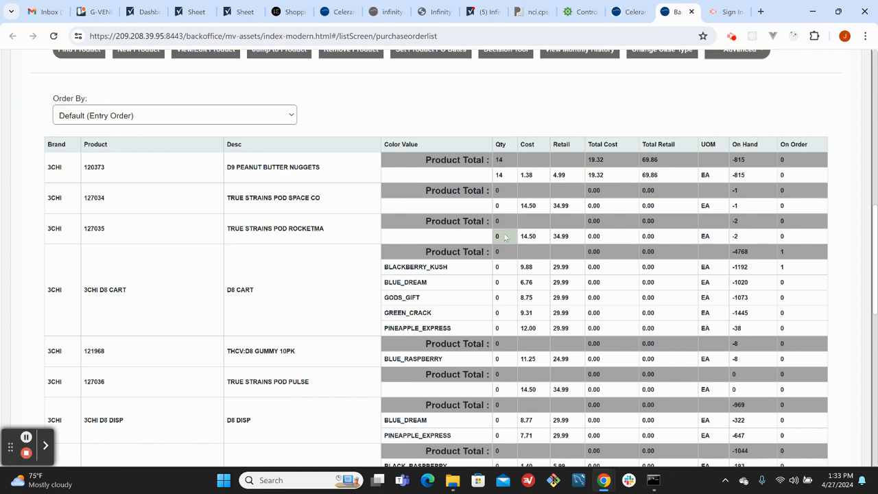
pyautogui.doubleClick(506, 239)
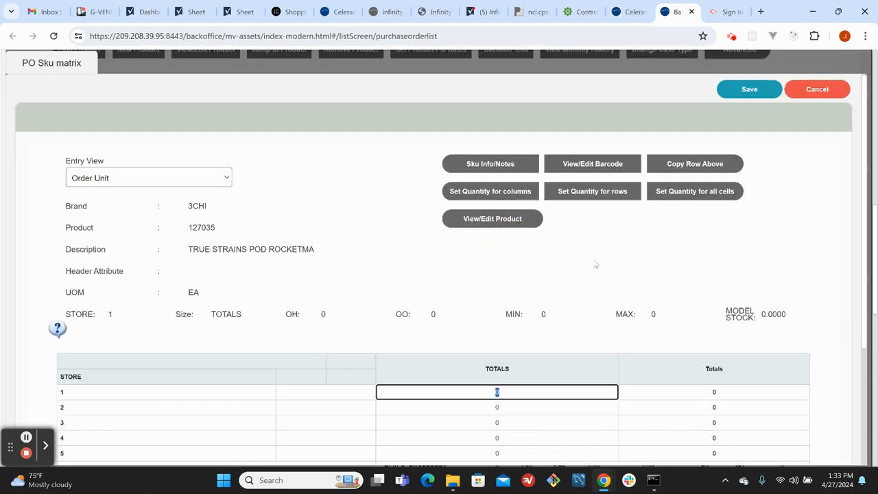
pyautogui.click(751, 89)
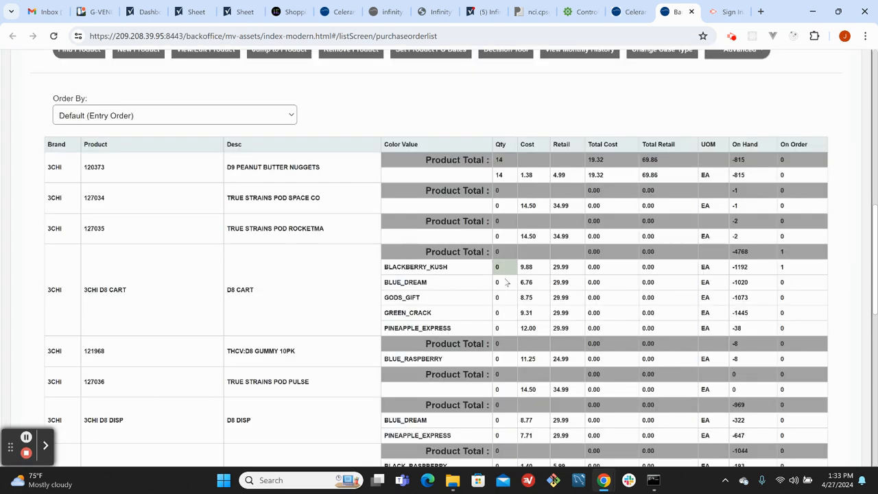
# - Open the SKU matrix for the BLACKBERRY_KUSH variant of 3CHI D8 CART and bring its store rows into view
pyautogui.scroll(-2, 511, 285)
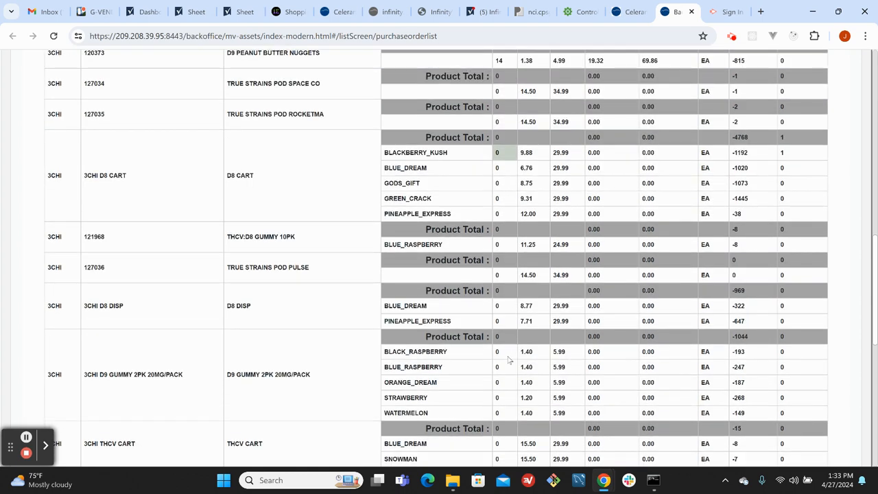
pyautogui.doubleClick(500, 153)
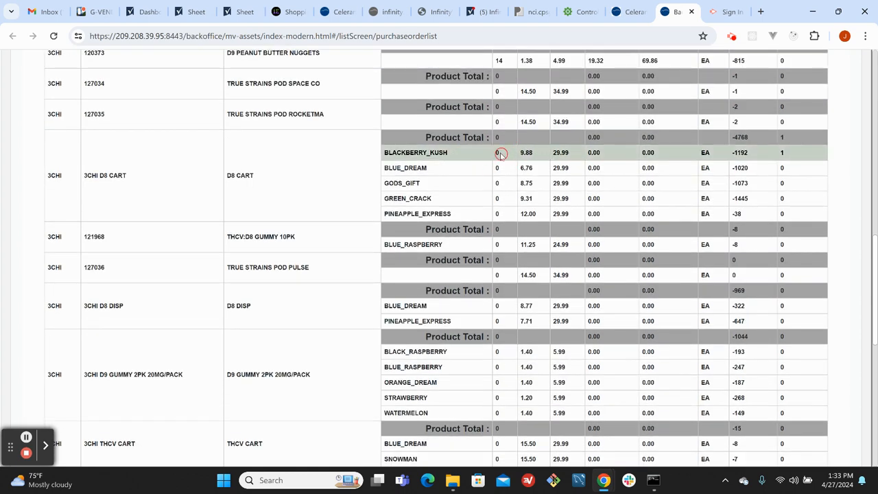
pyautogui.scroll(-1, 517, 267)
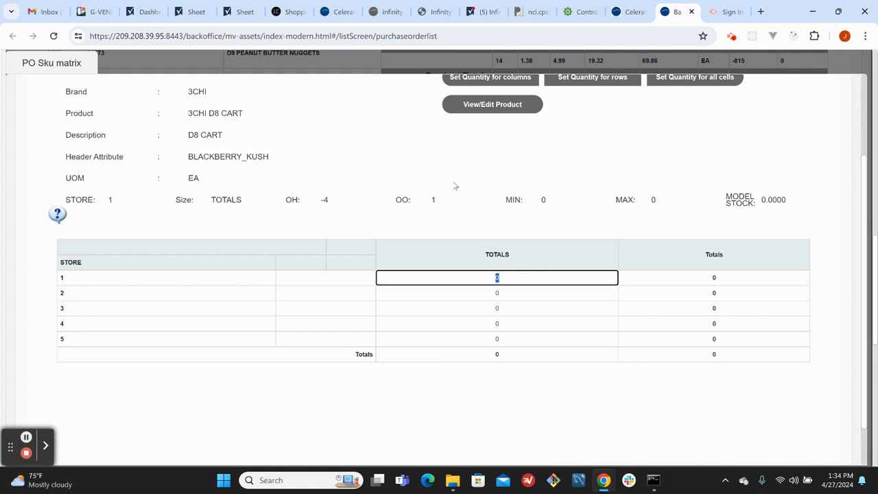
# - Set the BLACKBERRY_KUSH order quantity to 2 for each of stores 2, 3 and 4, save the matrix and check the order totals
pyautogui.press('Down')
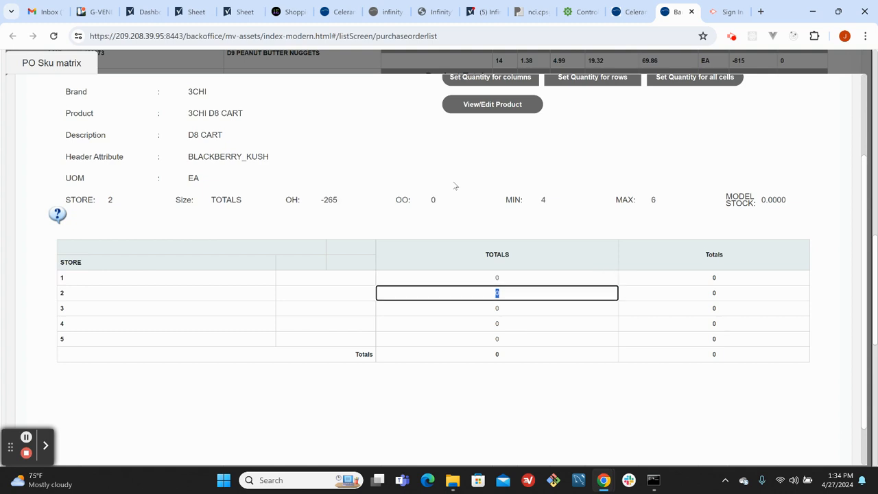
pyautogui.press('Down')
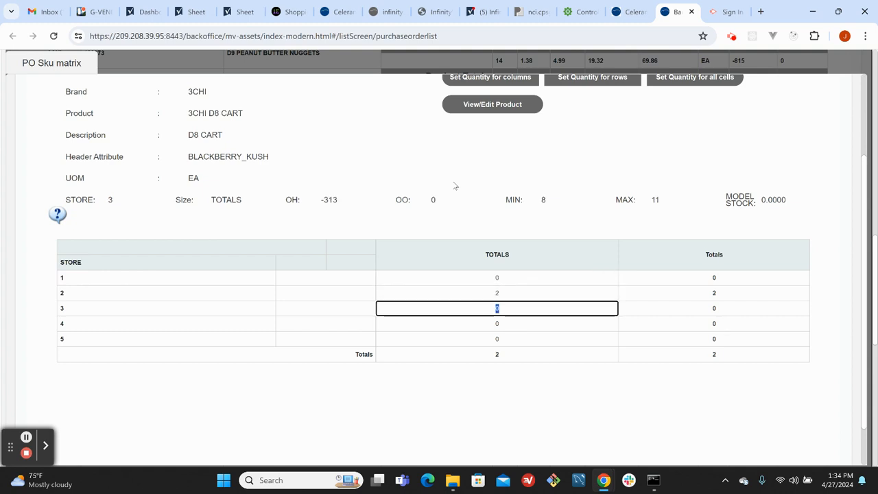
pyautogui.write('2')
pyautogui.press('Down')
pyautogui.press('Up')
pyautogui.click(669, 179)
pyautogui.scroll(2, 669, 179)
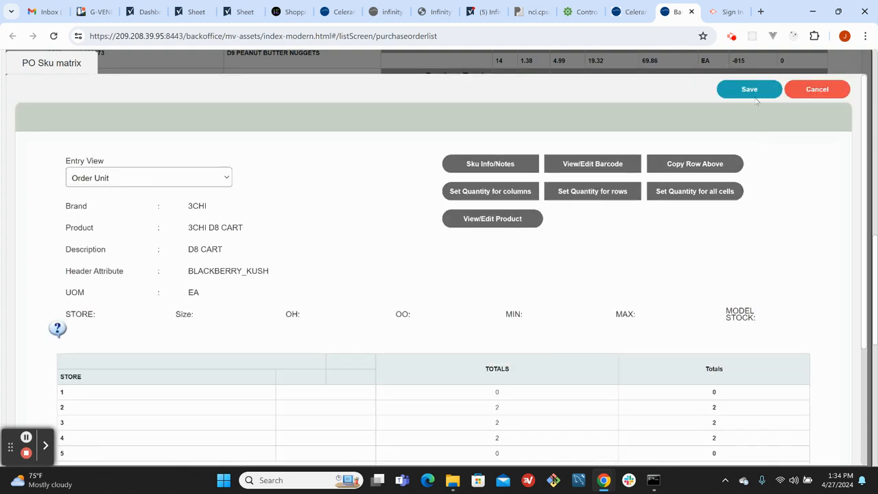
pyautogui.click(753, 91)
pyautogui.click(497, 152)
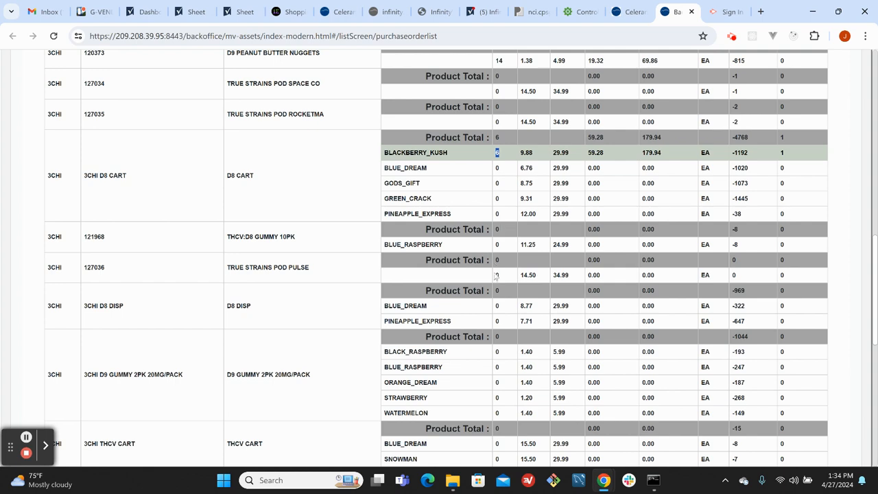
pyautogui.scroll(-5, 497, 275)
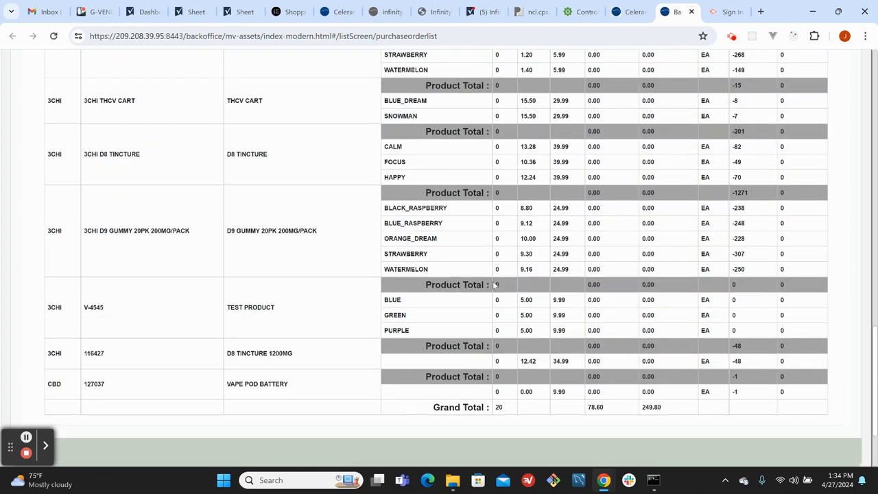
# - Check the purchase order's grand total cost and grand total retail at the end of the product list
pyautogui.scroll(-2, 494, 285)
pyautogui.moveTo(609, 353); pyautogui.dragTo(584, 352)
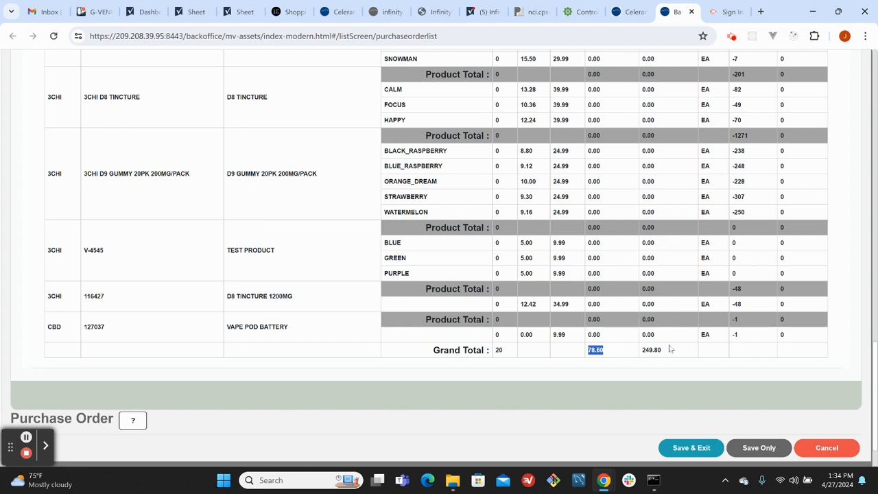
pyautogui.moveTo(670, 349); pyautogui.dragTo(639, 351)
# - Review the units, cost, retail and margin ordered per store in the purchase order's store totals
pyautogui.scroll(2, 644, 373)
pyautogui.scroll(10, 643, 374)
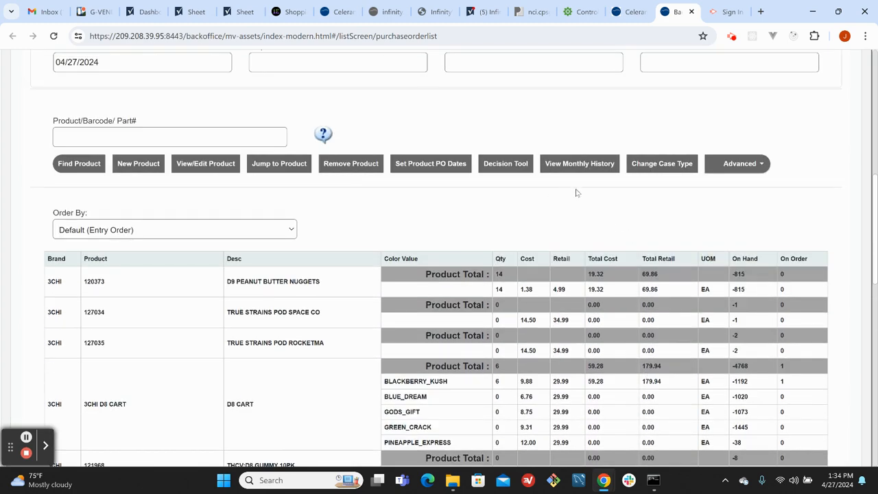
pyautogui.scroll(2, 446, 212)
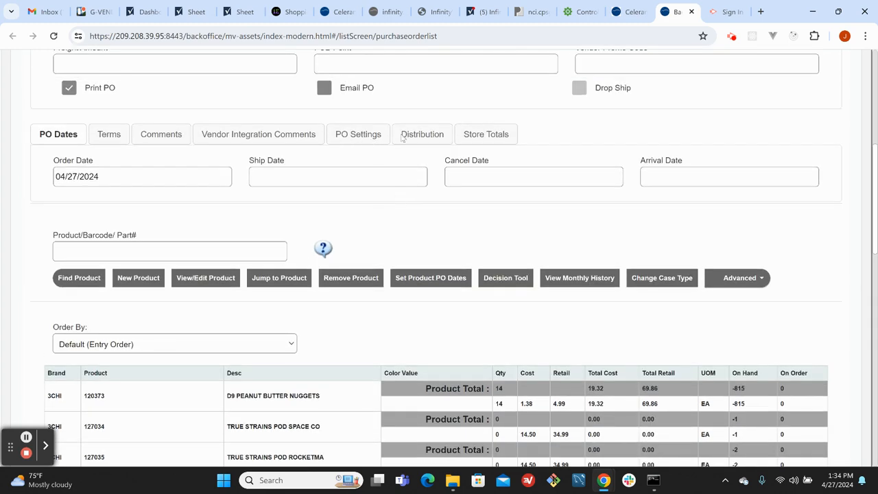
pyautogui.click(483, 137)
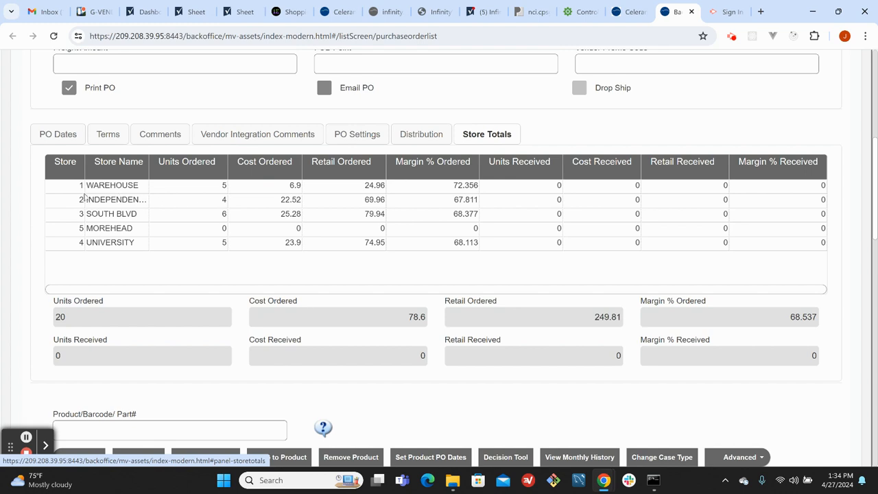
pyautogui.click(87, 188)
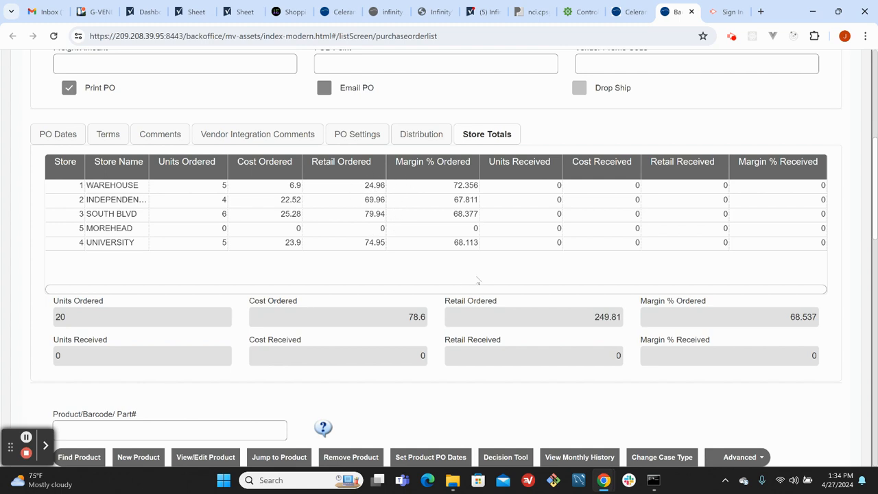
pyautogui.scroll(-2, 533, 361)
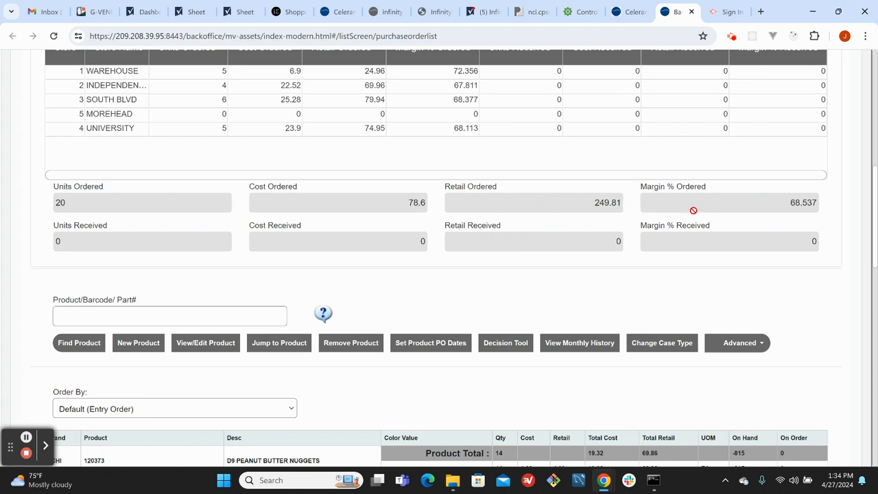
pyautogui.scroll(-1, 390, 254)
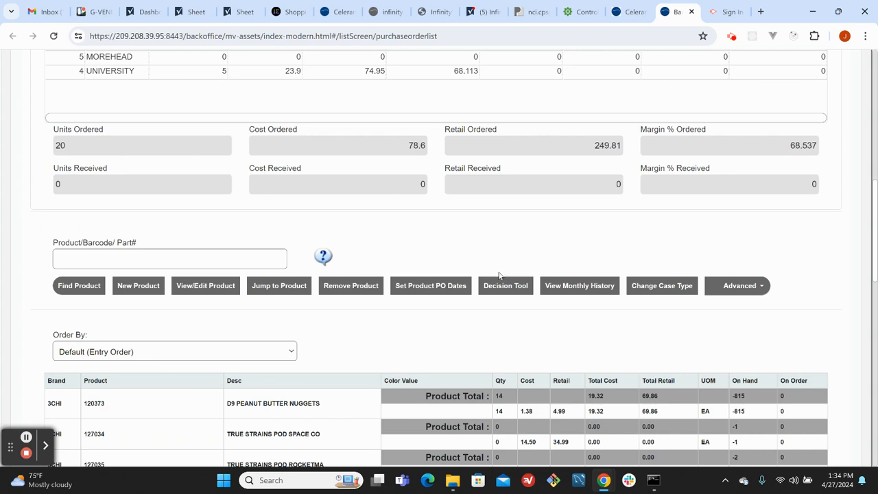
# - Save and exit the purchase order, generating its printout as a Combine PO
pyautogui.scroll(-12, 498, 275)
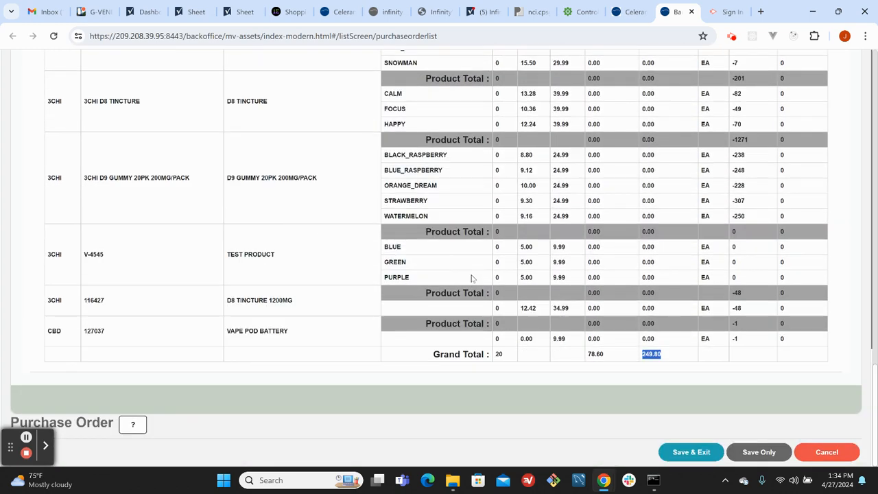
pyautogui.click(692, 453)
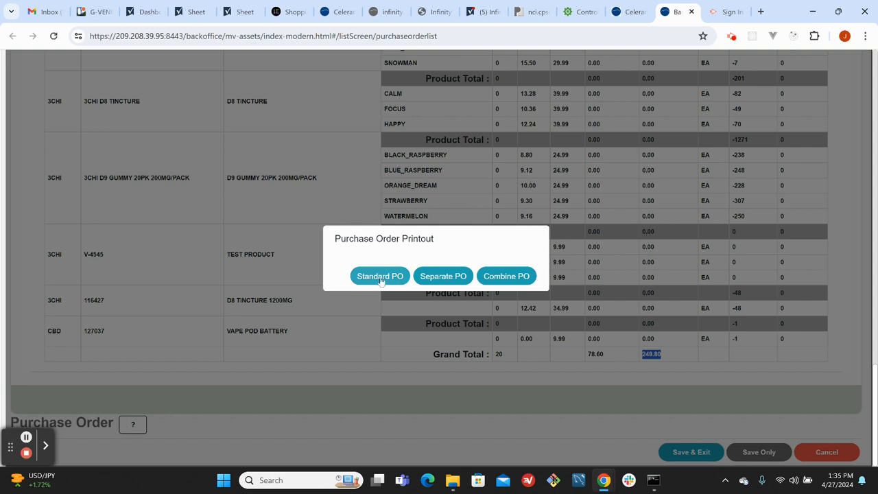
pyautogui.click(513, 279)
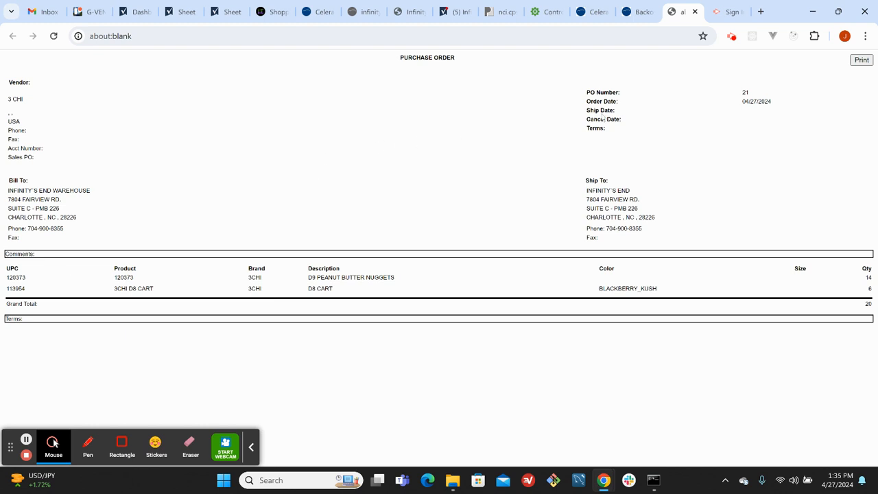
# - Start printing the purchase order with Save as PDF as destination and Portrait layout, and show the additional print settings
pyautogui.click(861, 60)
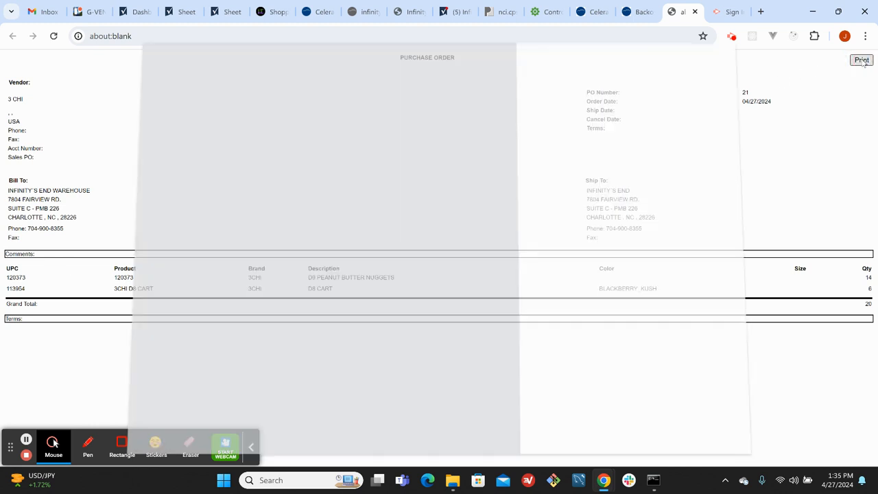
pyautogui.click(668, 103)
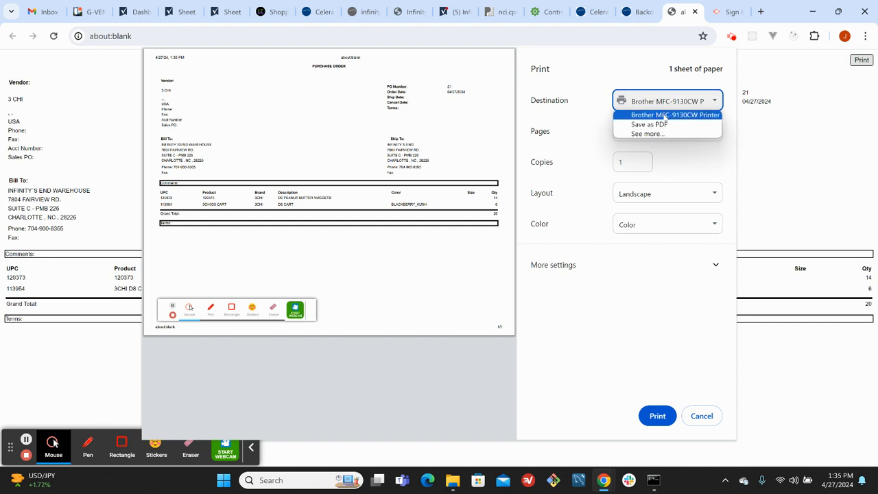
pyautogui.click(664, 126)
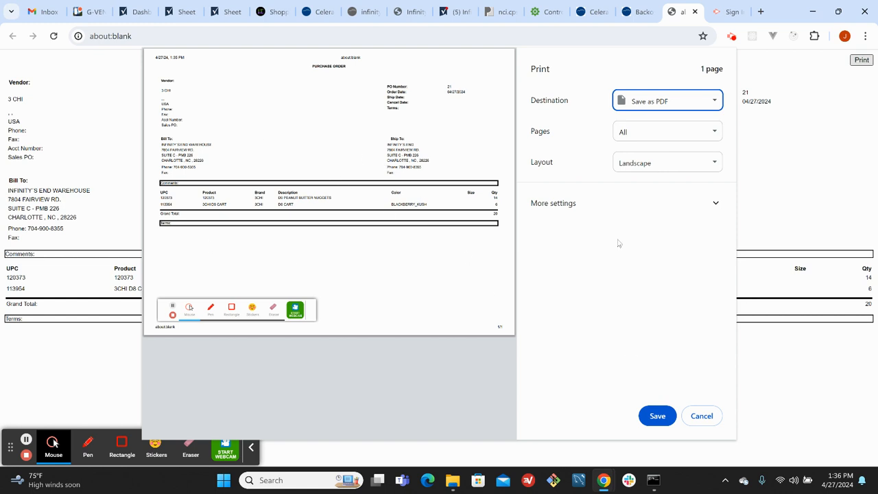
pyautogui.click(646, 163)
pyautogui.click(645, 175)
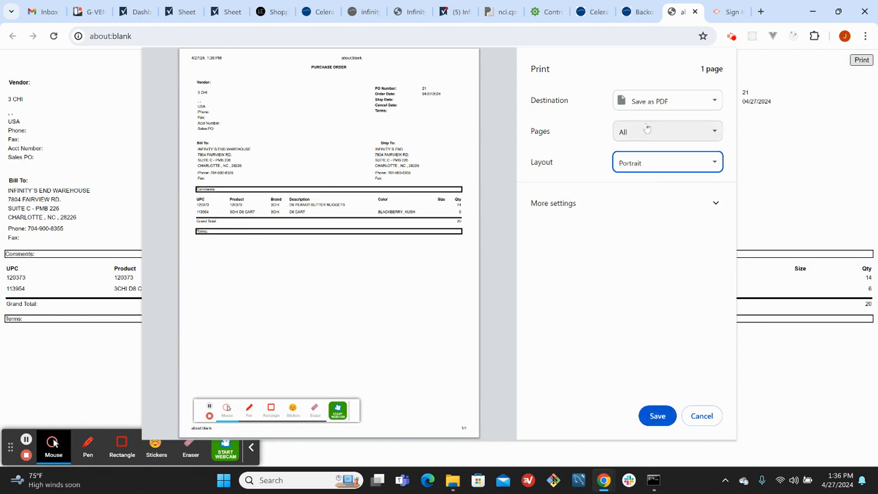
pyautogui.click(640, 203)
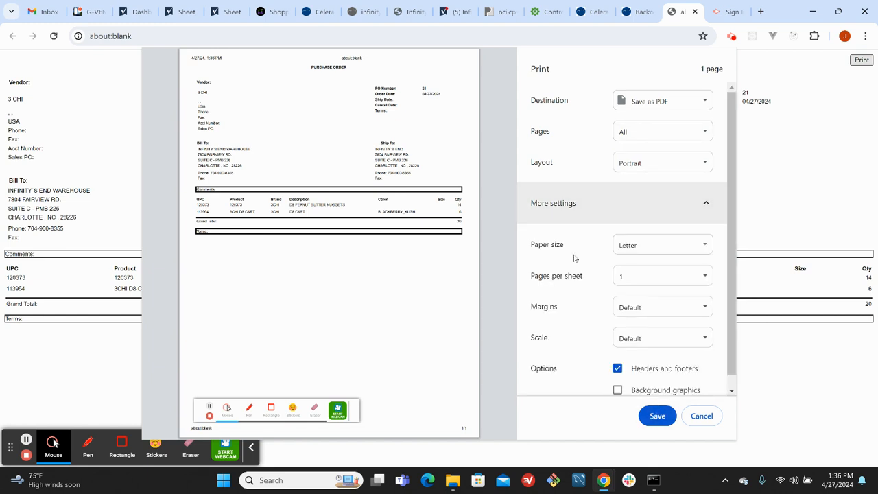
pyautogui.scroll(-1, 582, 318)
# - Save the purchase order PDF to the Desktop as "3chi order" and close the printout page
pyautogui.click(661, 419)
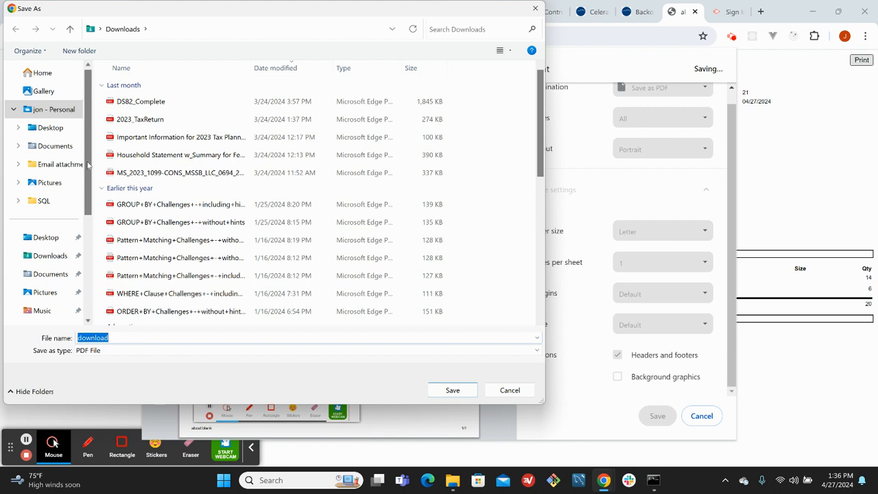
pyautogui.moveTo(117, 337); pyautogui.dragTo(70, 336)
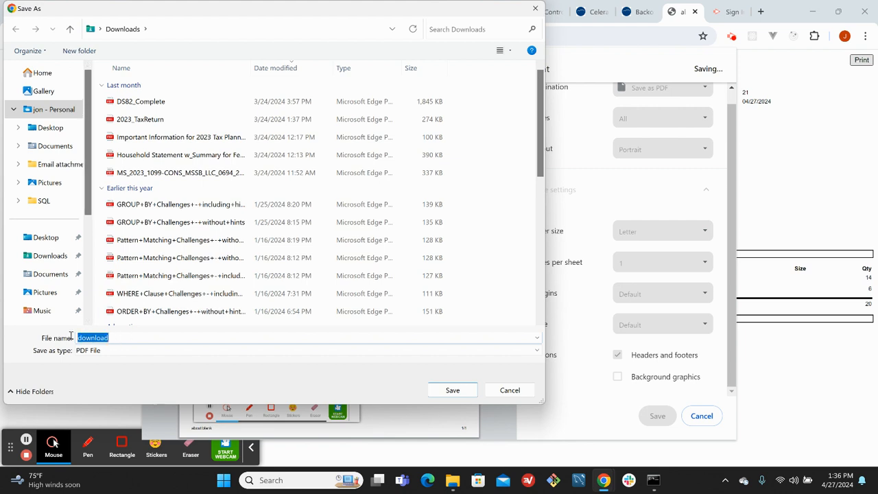
pyautogui.write('3chi order')
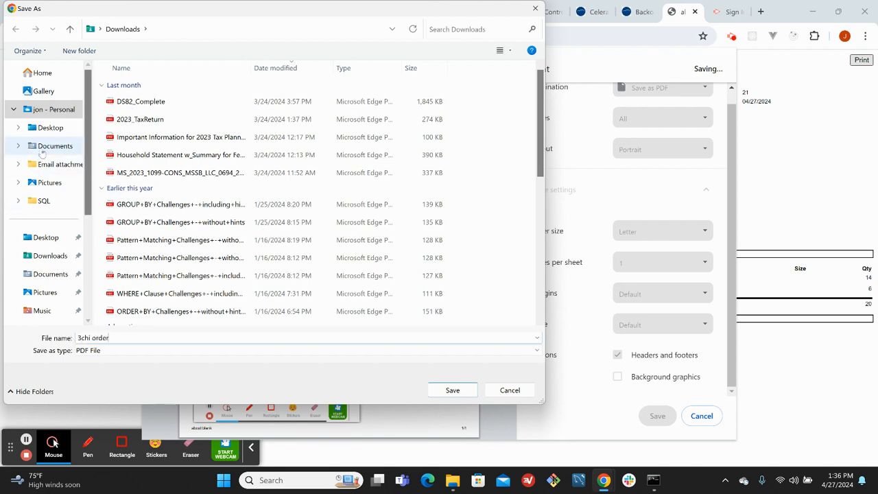
pyautogui.click(50, 127)
pyautogui.click(450, 390)
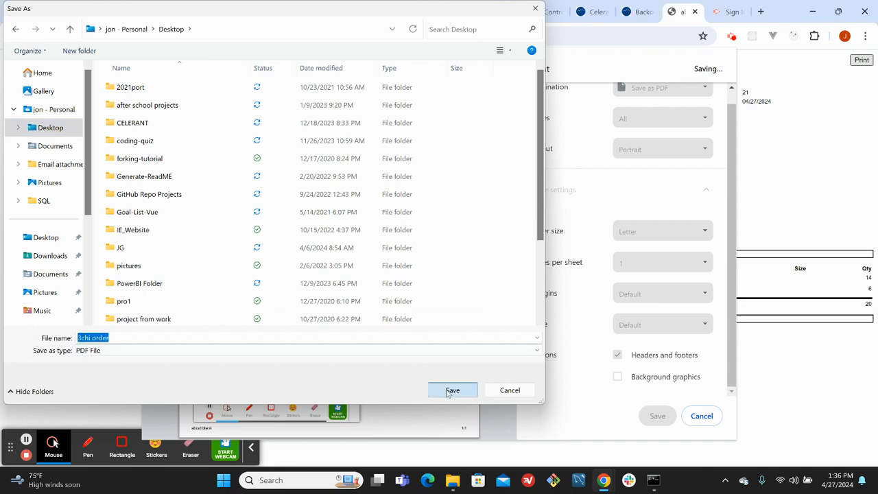
pyautogui.click(694, 12)
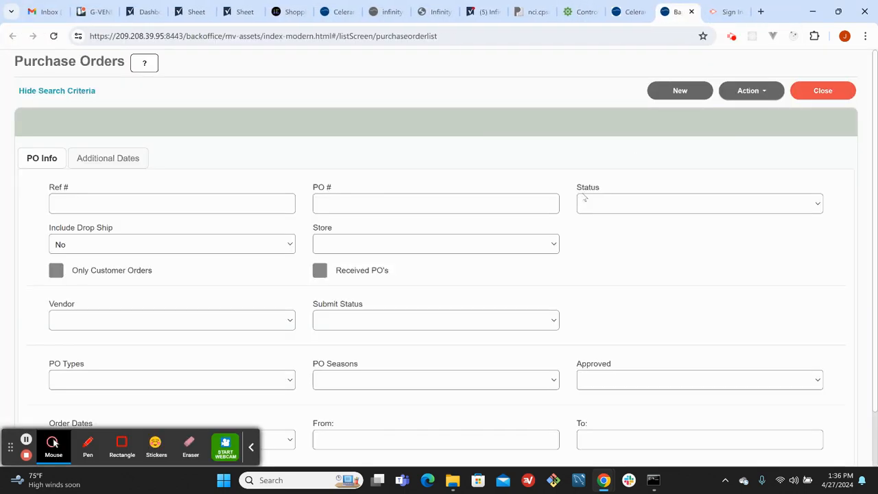
# - Search the purchase orders with the status set to Open and no vendor filter
pyautogui.scroll(-1, 461, 147)
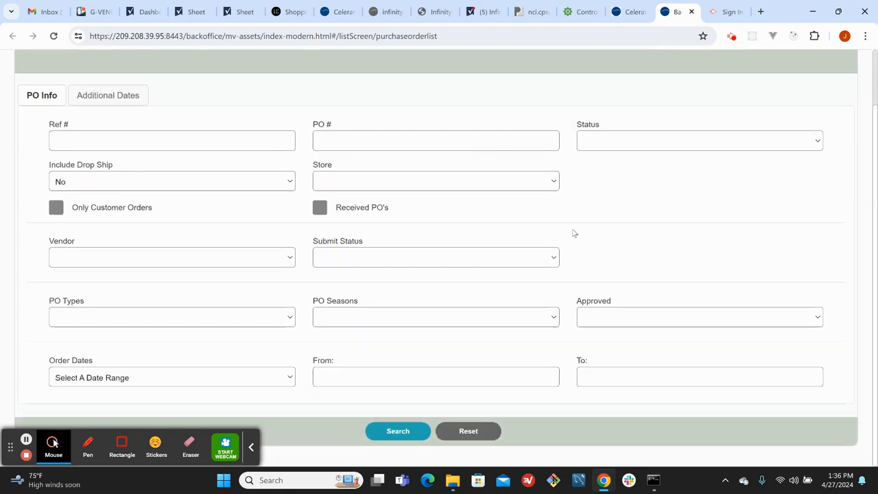
pyautogui.scroll(1, 593, 226)
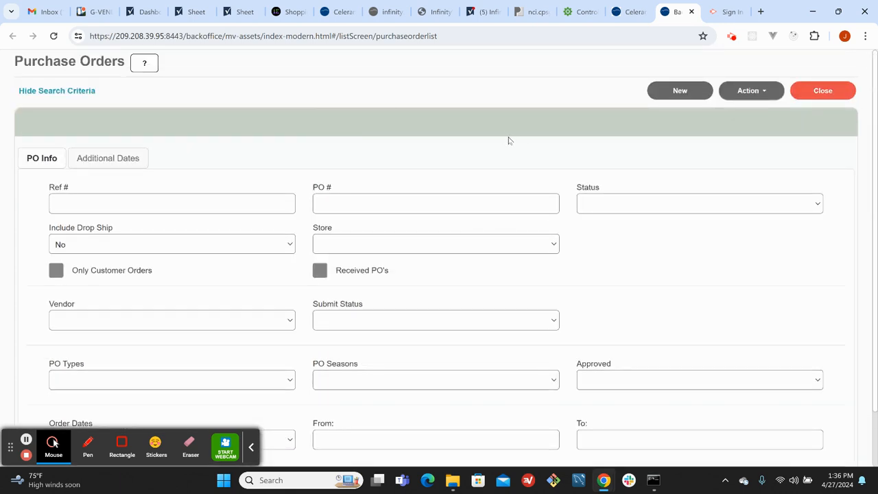
pyautogui.scroll(-1, 508, 140)
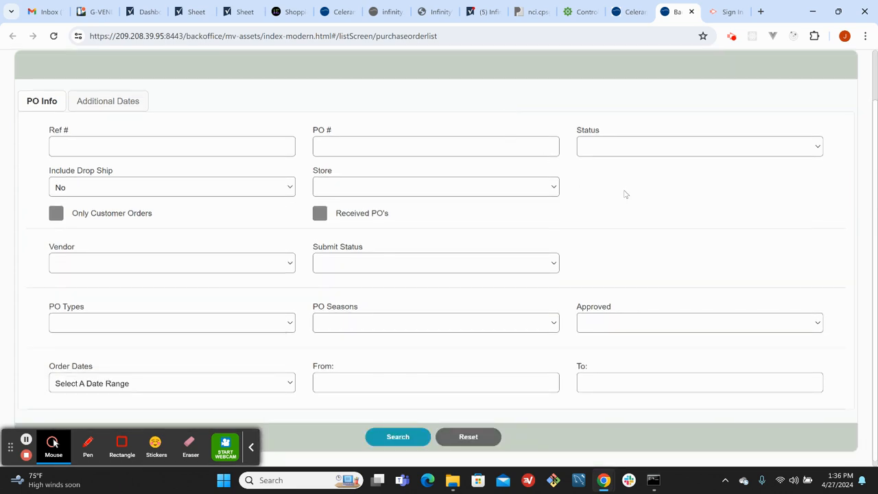
pyautogui.scroll(-1, 630, 190)
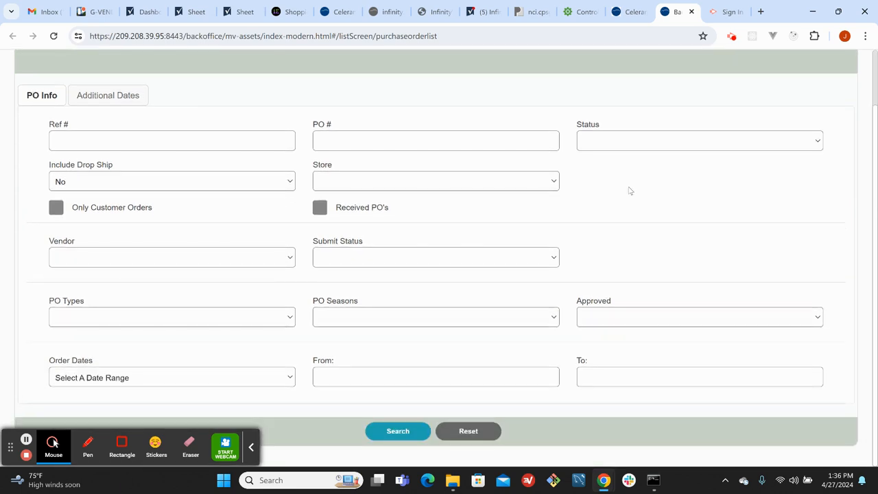
pyautogui.click(629, 142)
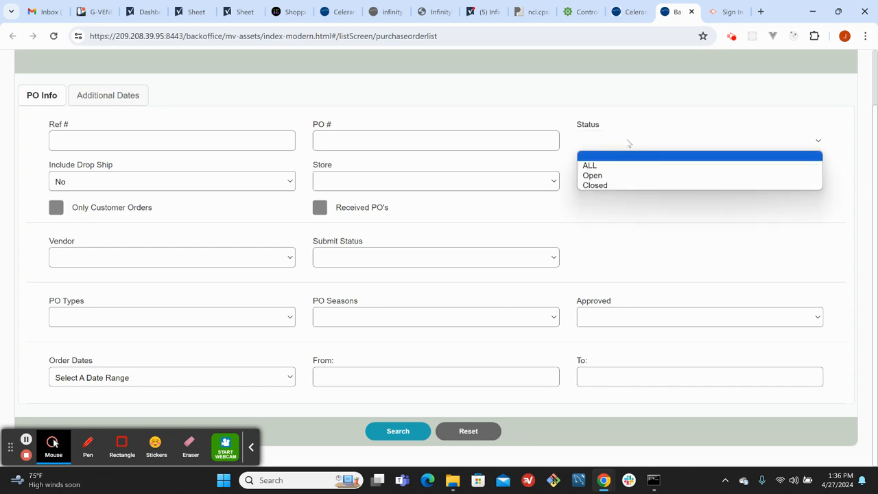
pyautogui.click(605, 177)
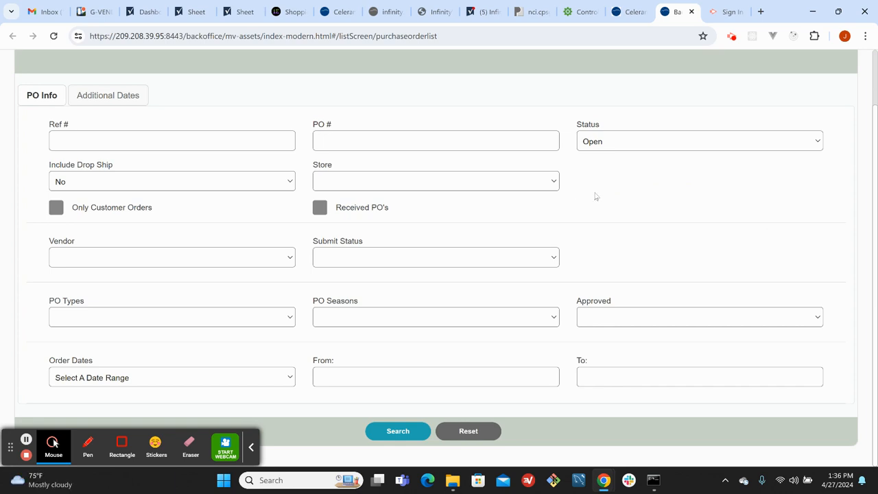
pyautogui.click(123, 258)
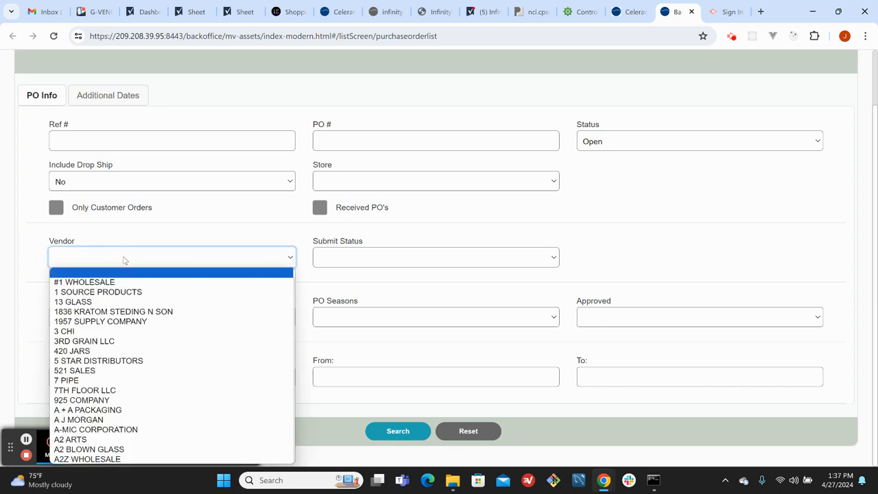
pyautogui.click(124, 259)
pyautogui.click(392, 430)
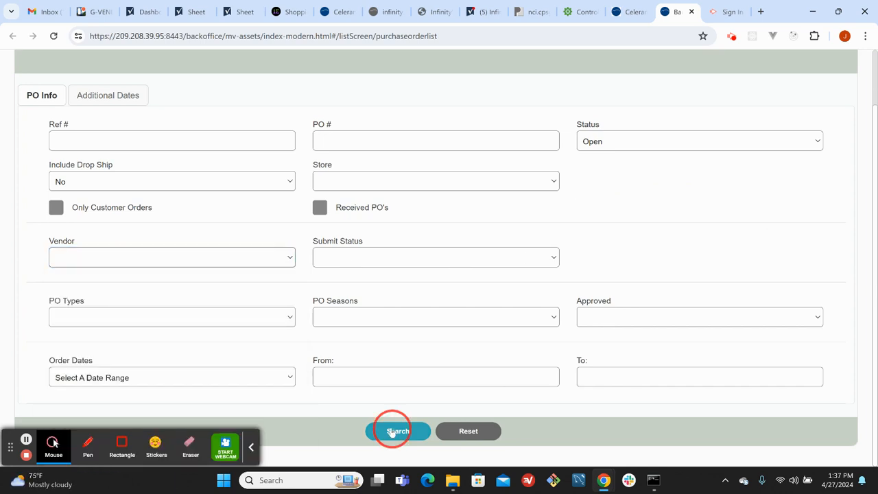
pyautogui.click(251, 449)
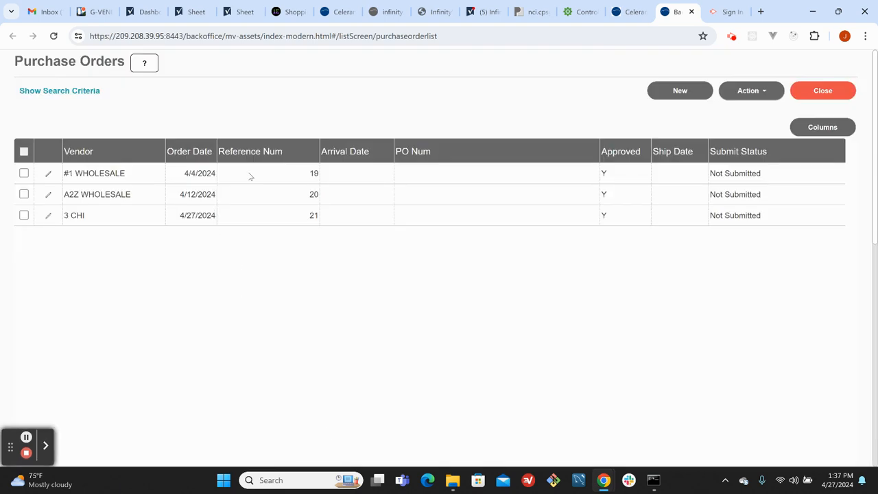
# - Select the 3 CHI purchase order in the results and look through the actions available for it
pyautogui.click(89, 218)
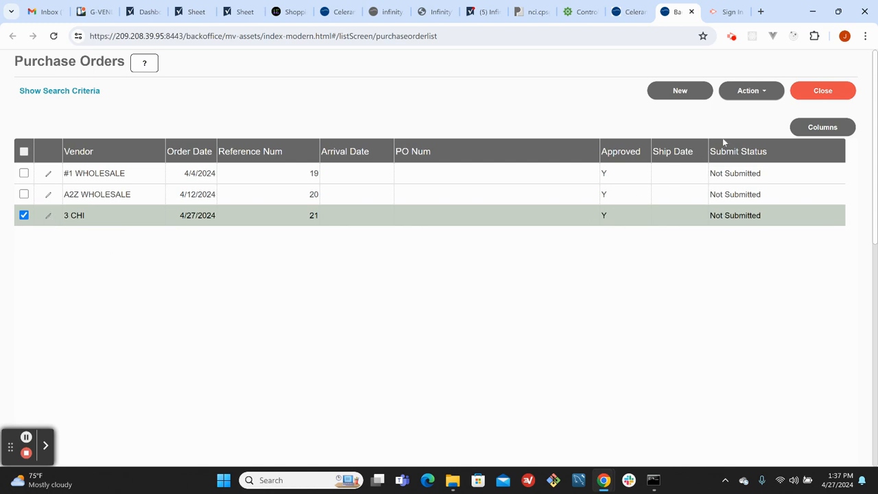
pyautogui.click(761, 96)
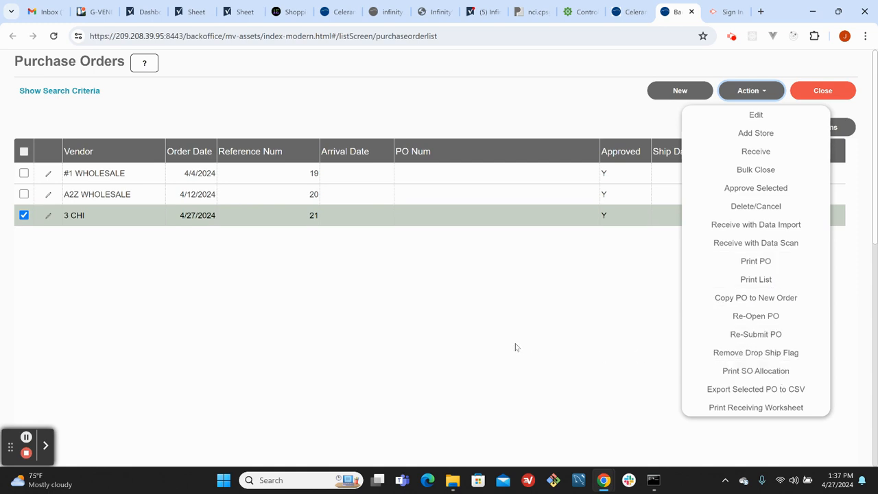
pyautogui.click(428, 271)
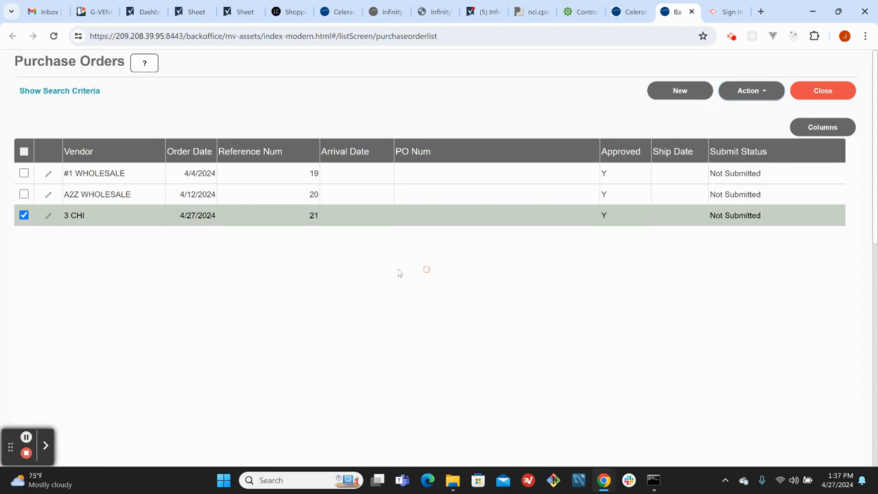
# - Open the 3 CHI purchase order for editing and review its saved product lines and store list
pyautogui.click(49, 217)
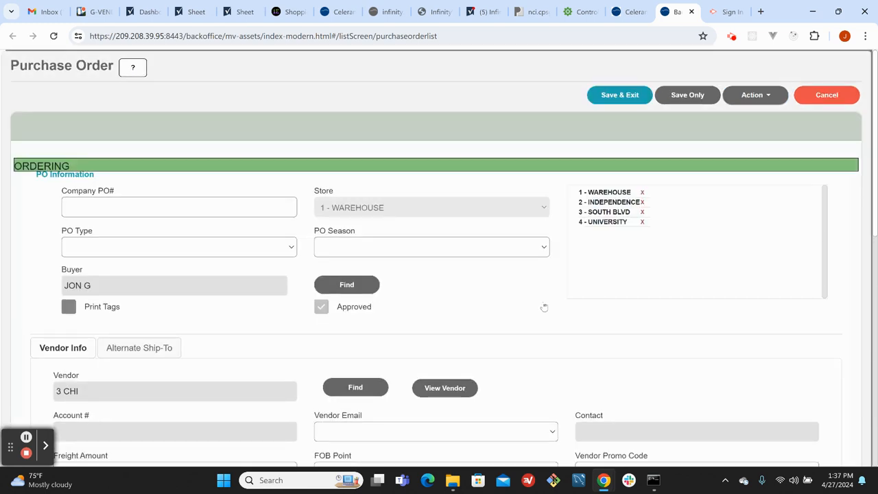
pyautogui.scroll(-10, 542, 307)
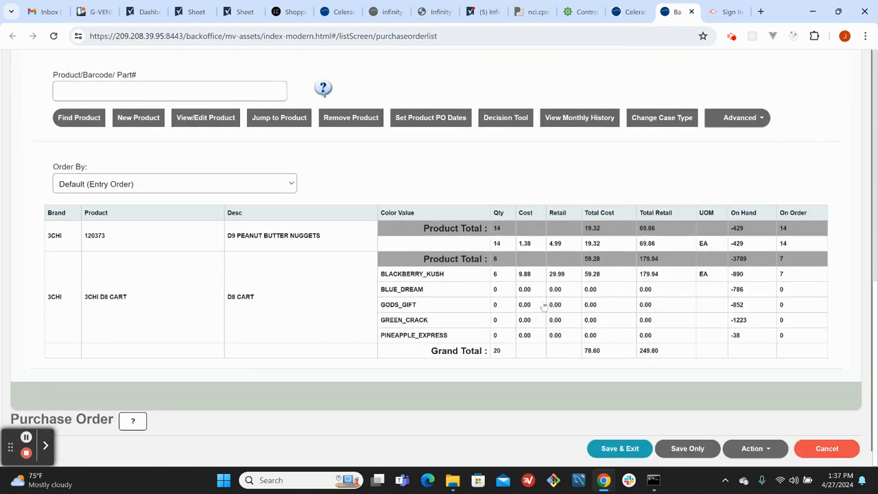
pyautogui.scroll(10, 544, 307)
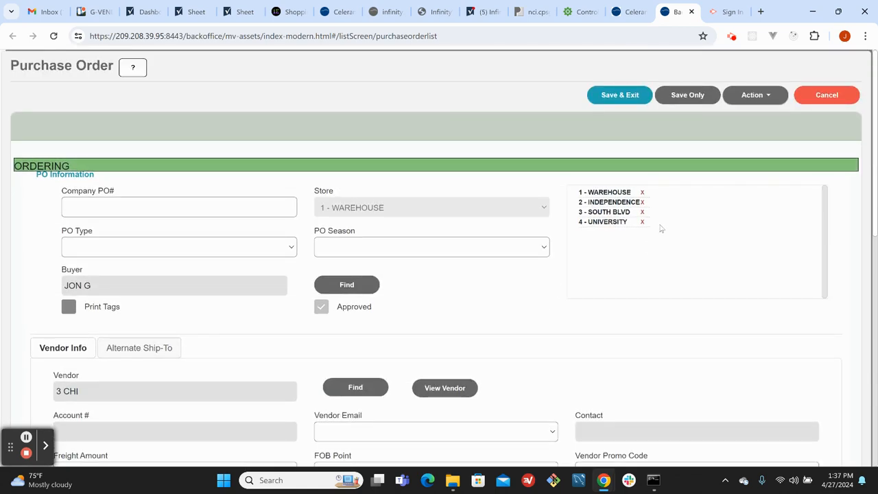
# - Review the stores assigned to the purchase order, along with its vendor details, dates and product lines
pyautogui.moveTo(661, 228); pyautogui.dragTo(587, 192)
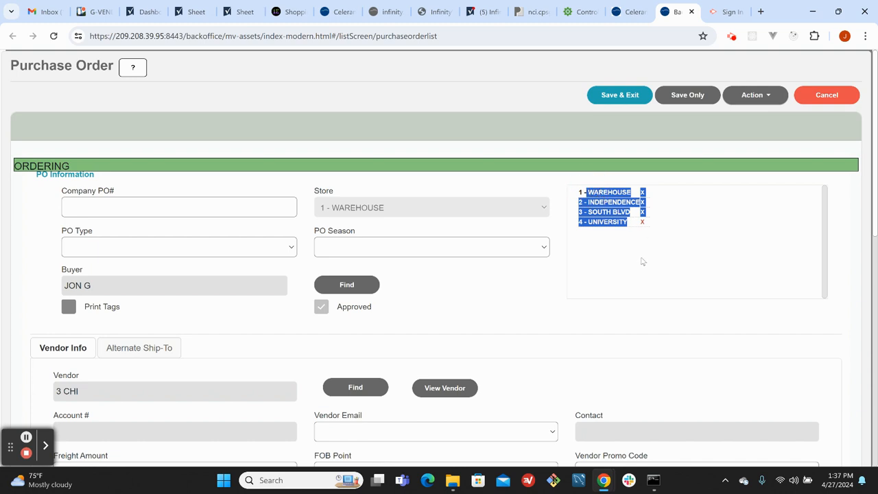
pyautogui.click(605, 238)
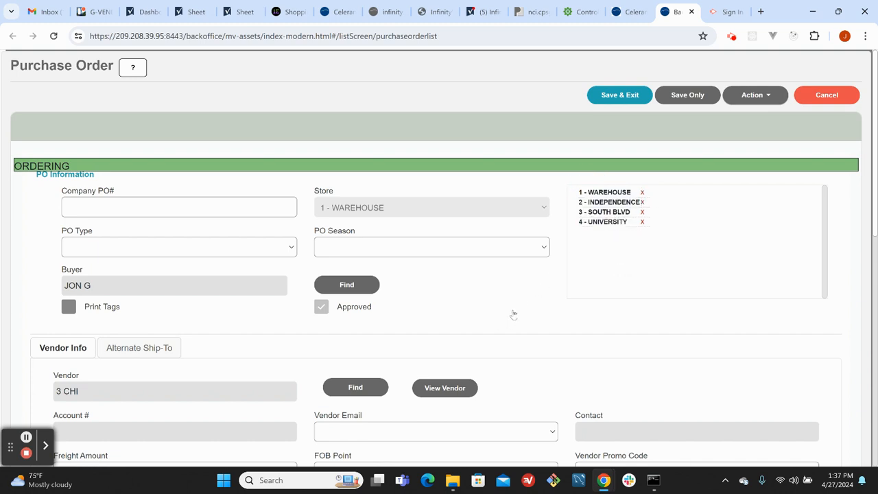
pyautogui.scroll(-10, 513, 314)
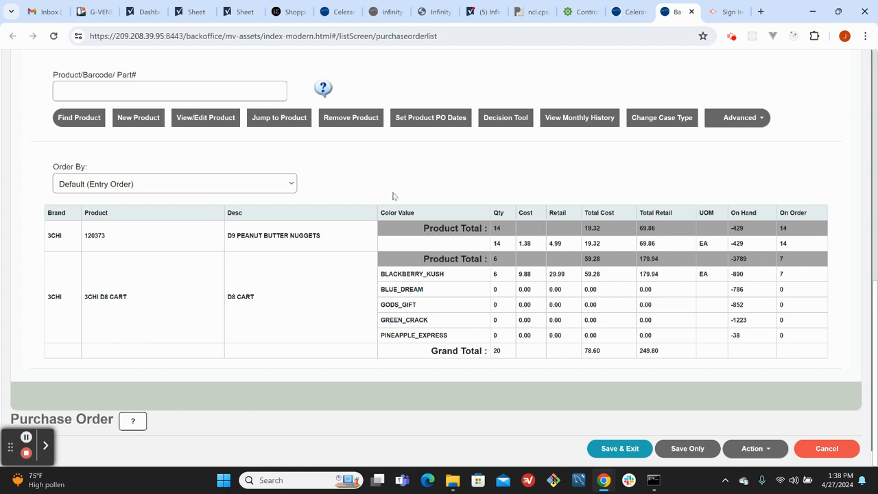
pyautogui.scroll(6, 392, 194)
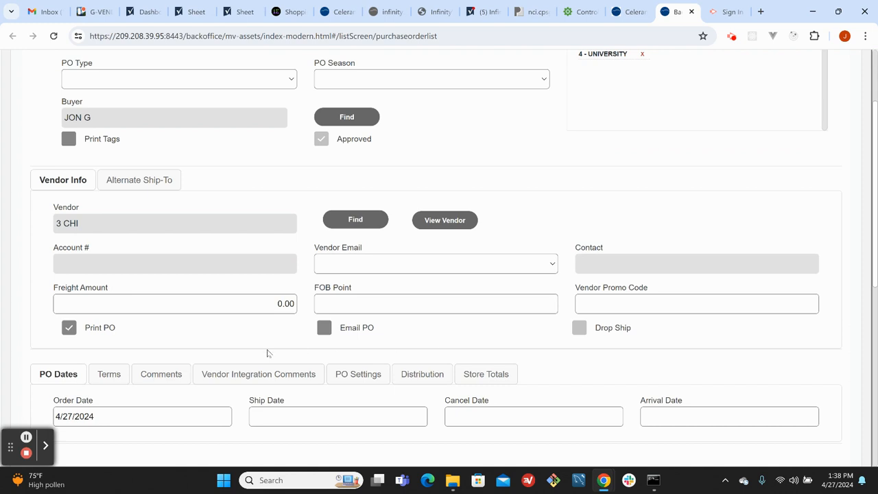
pyautogui.scroll(-3, 267, 353)
pyautogui.scroll(-2, 267, 353)
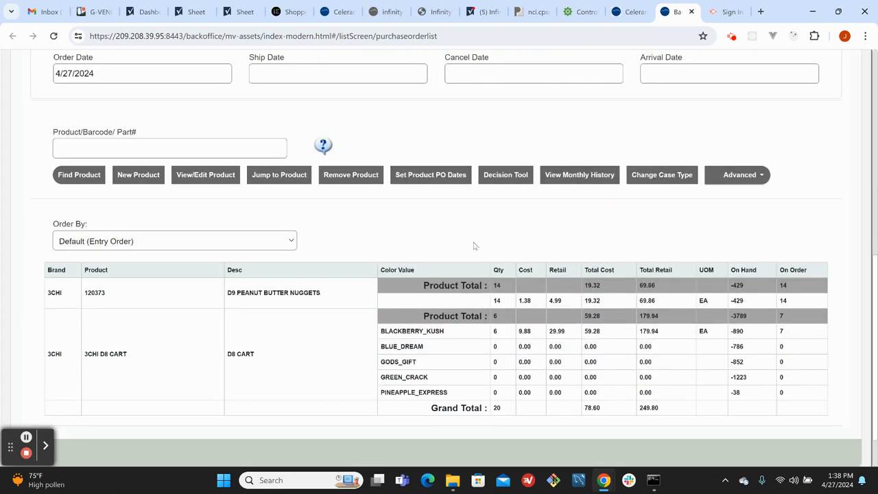
# - Open the quantity matrix of the D9 PEANUT BUTTER NUGGETS line, check the quantities per store, and close it
pyautogui.moveTo(324, 295); pyautogui.dragTo(223, 295)
pyautogui.doubleClick(498, 300)
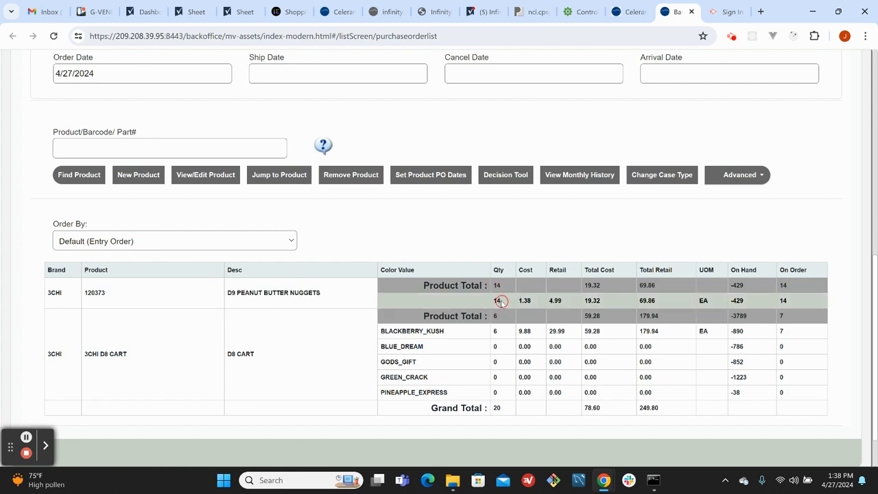
pyautogui.scroll(-2, 271, 288)
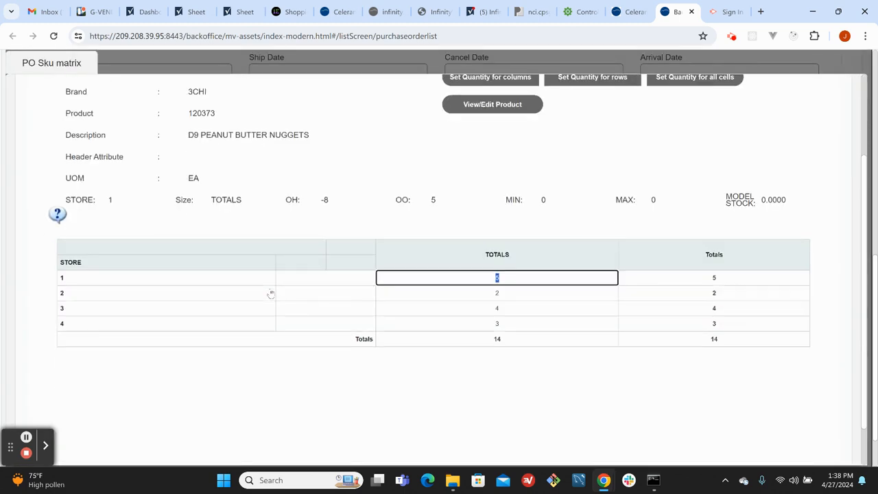
pyautogui.scroll(2, 672, 233)
pyautogui.click(816, 90)
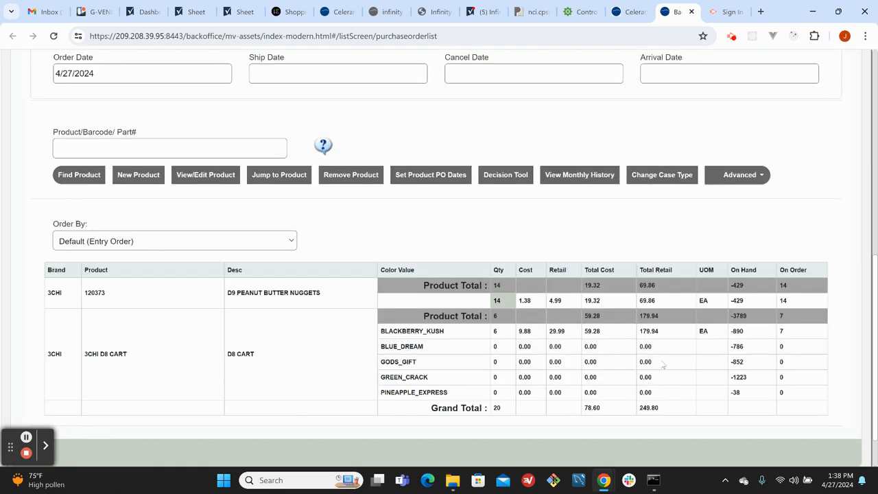
# - Examine the BLACKBERRY_KUSH and BLUE_DREAM color lines of the D8 CART product
pyautogui.scroll(-1, 662, 363)
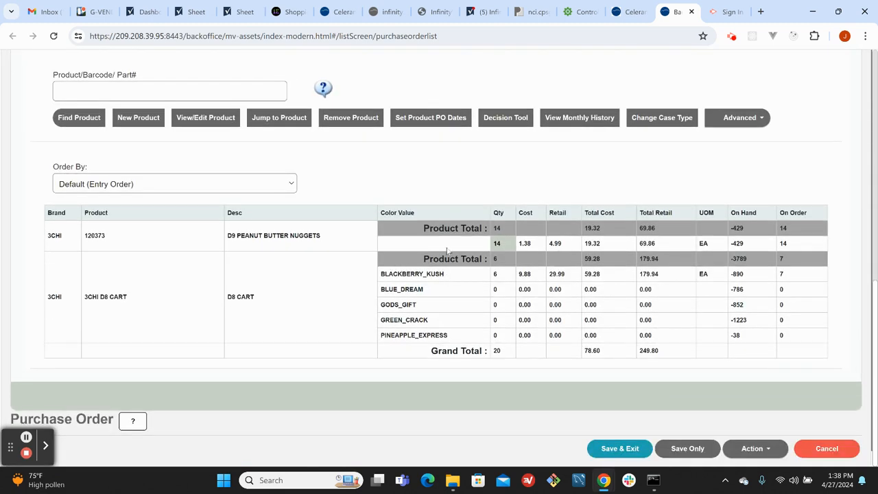
pyautogui.moveTo(445, 275); pyautogui.dragTo(372, 274)
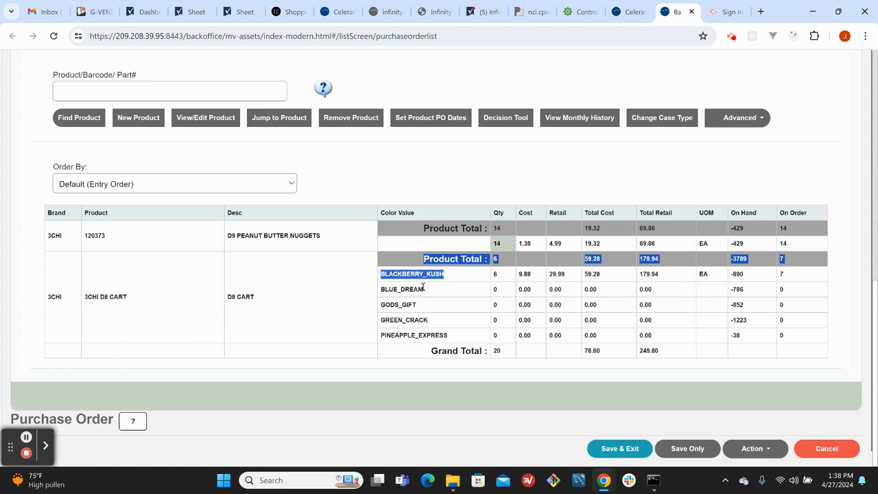
pyautogui.moveTo(423, 288); pyautogui.dragTo(377, 287)
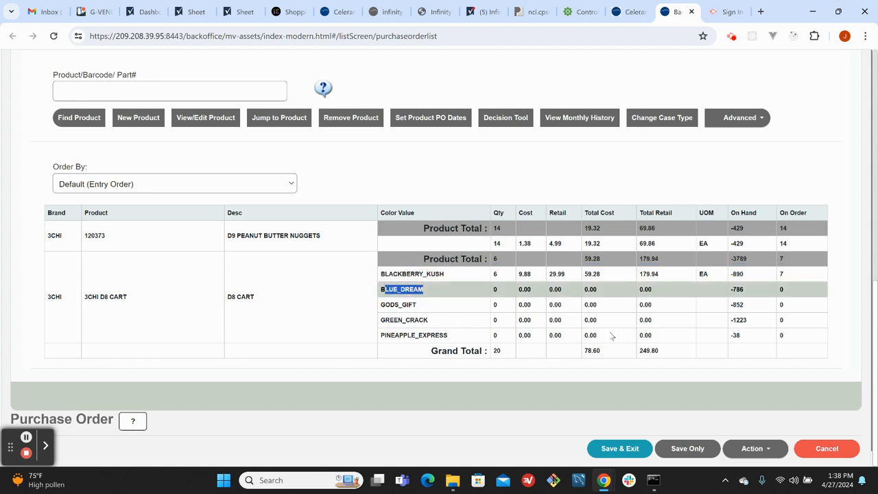